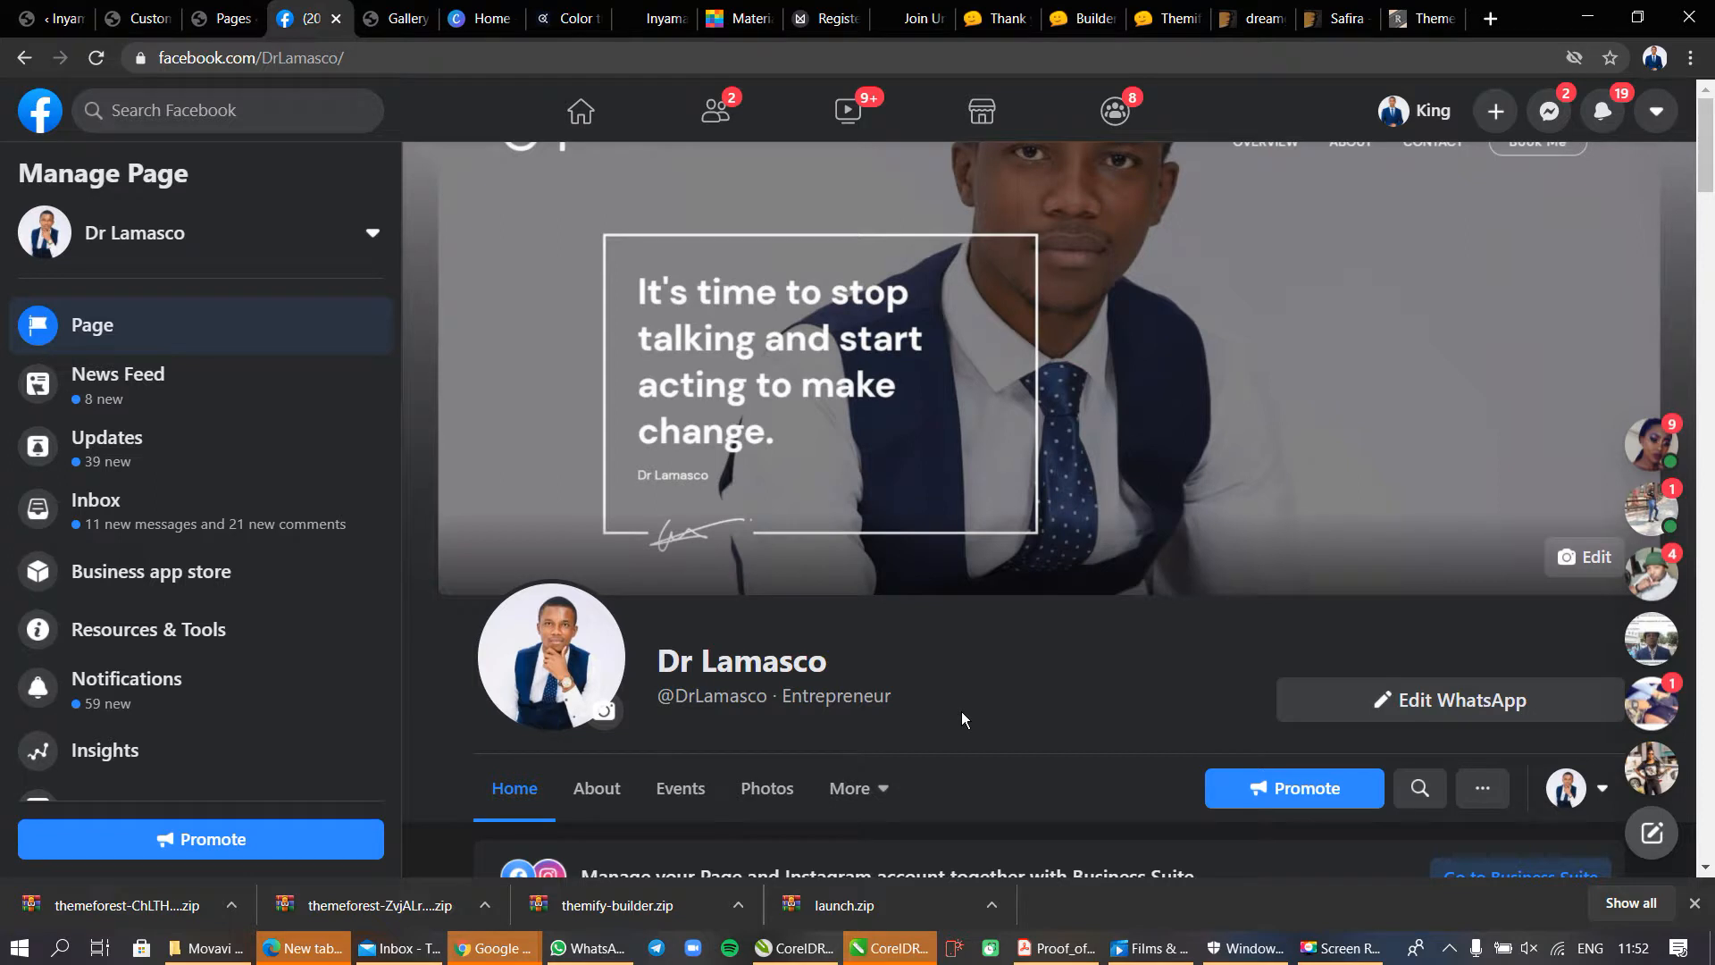
Open inyamayethu.co.za/cpanel in a separate browser window and log in with the saved credentials.
click(1489, 20)
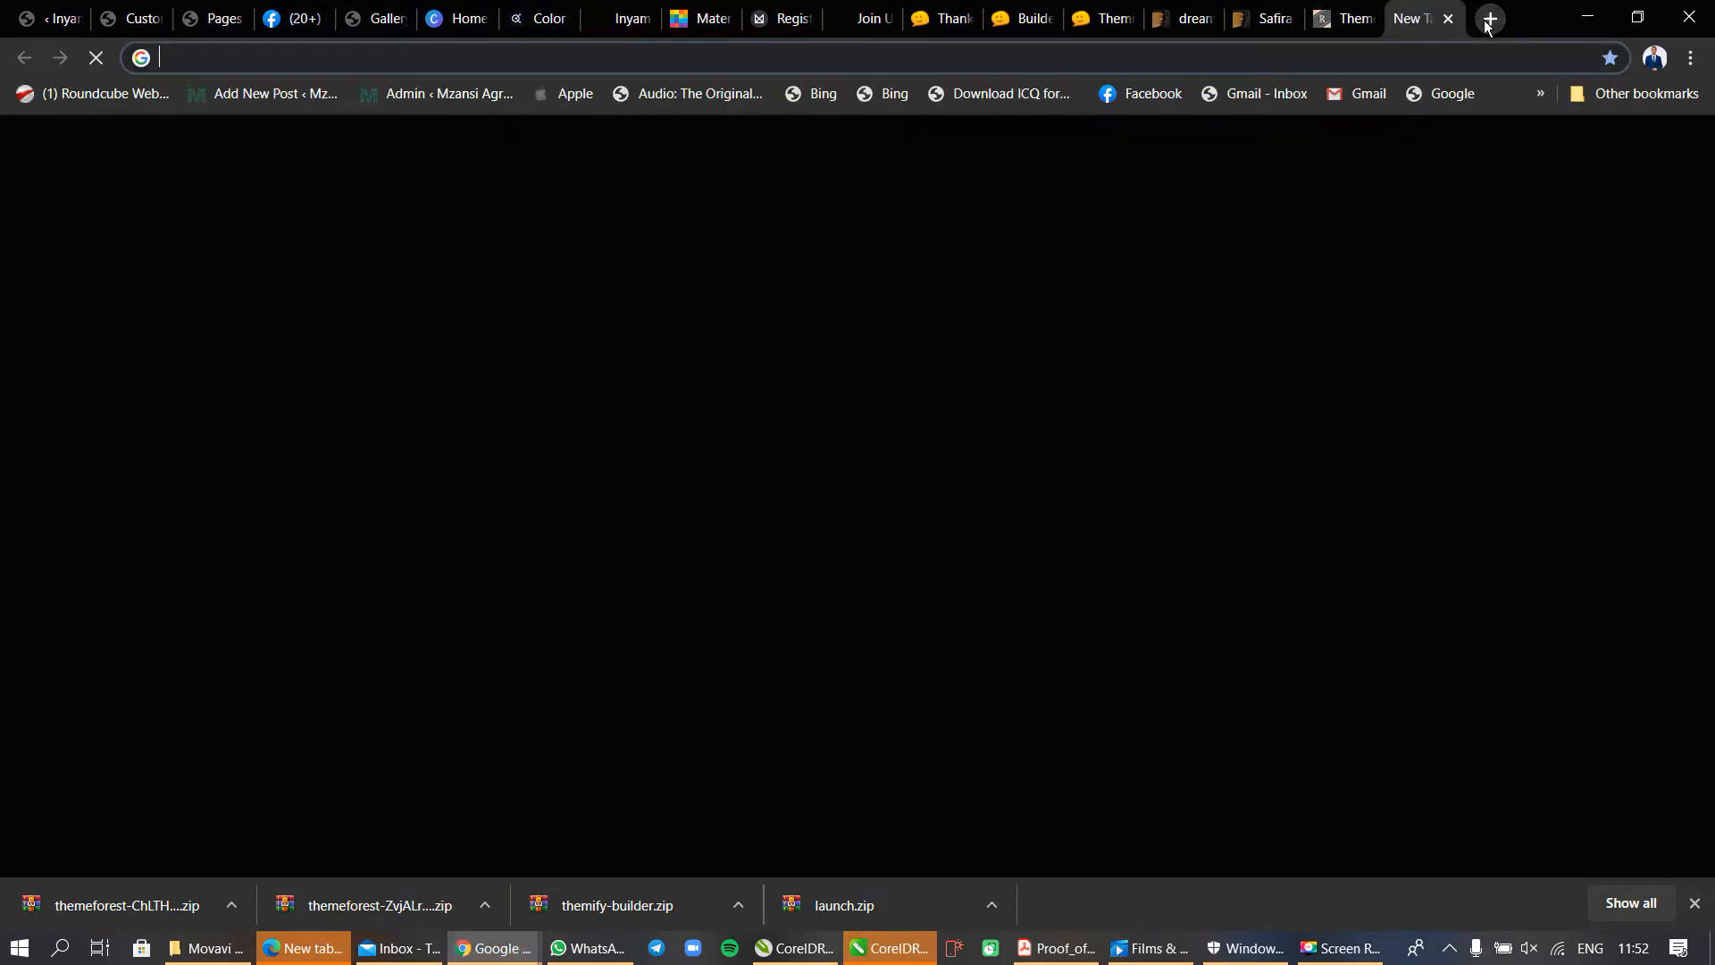
drag(1402, 25, 839, 222)
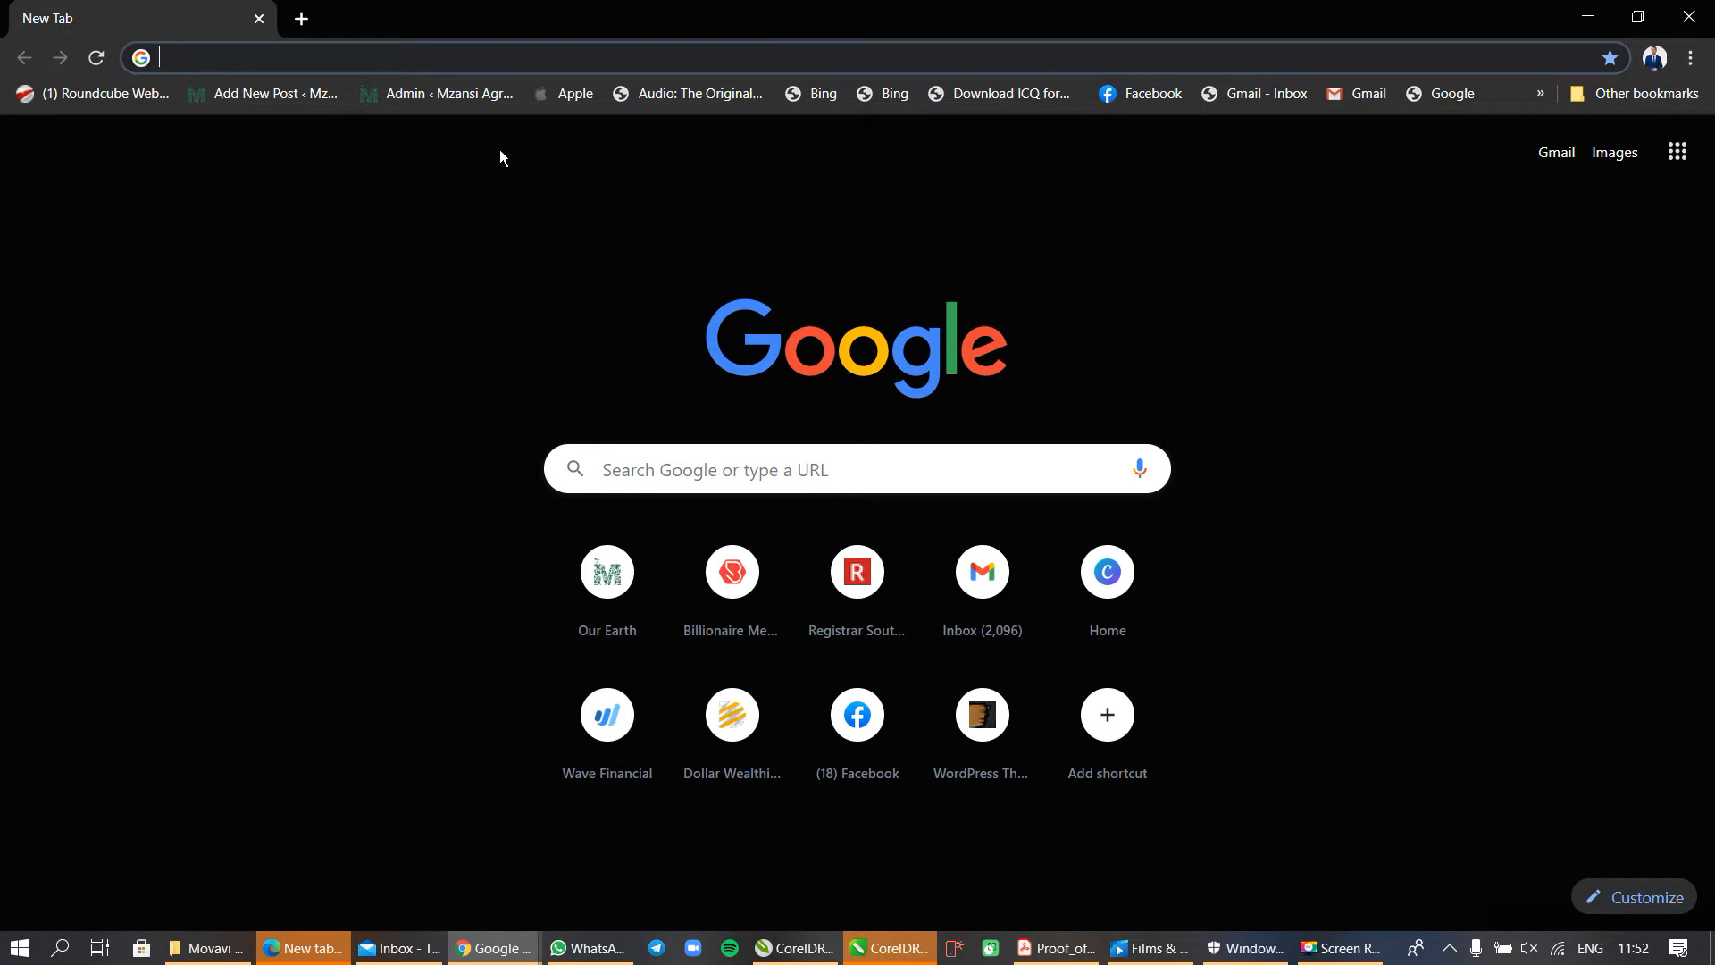
text(inyamayethu.co.za)
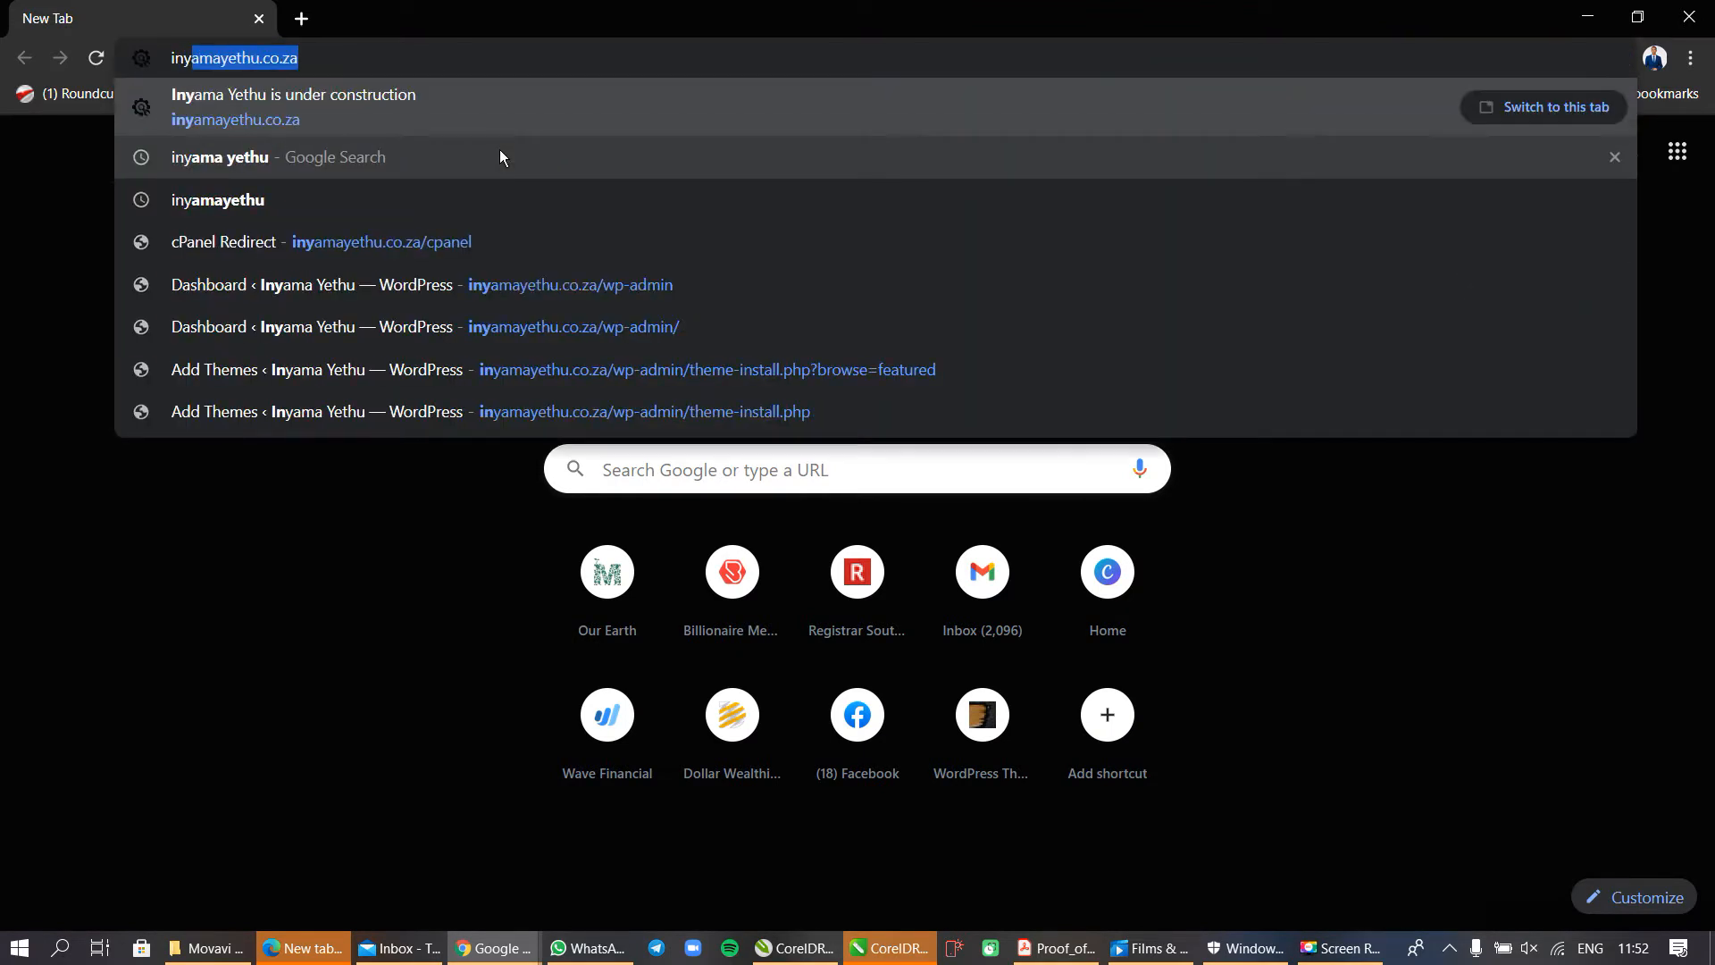
key(Right)
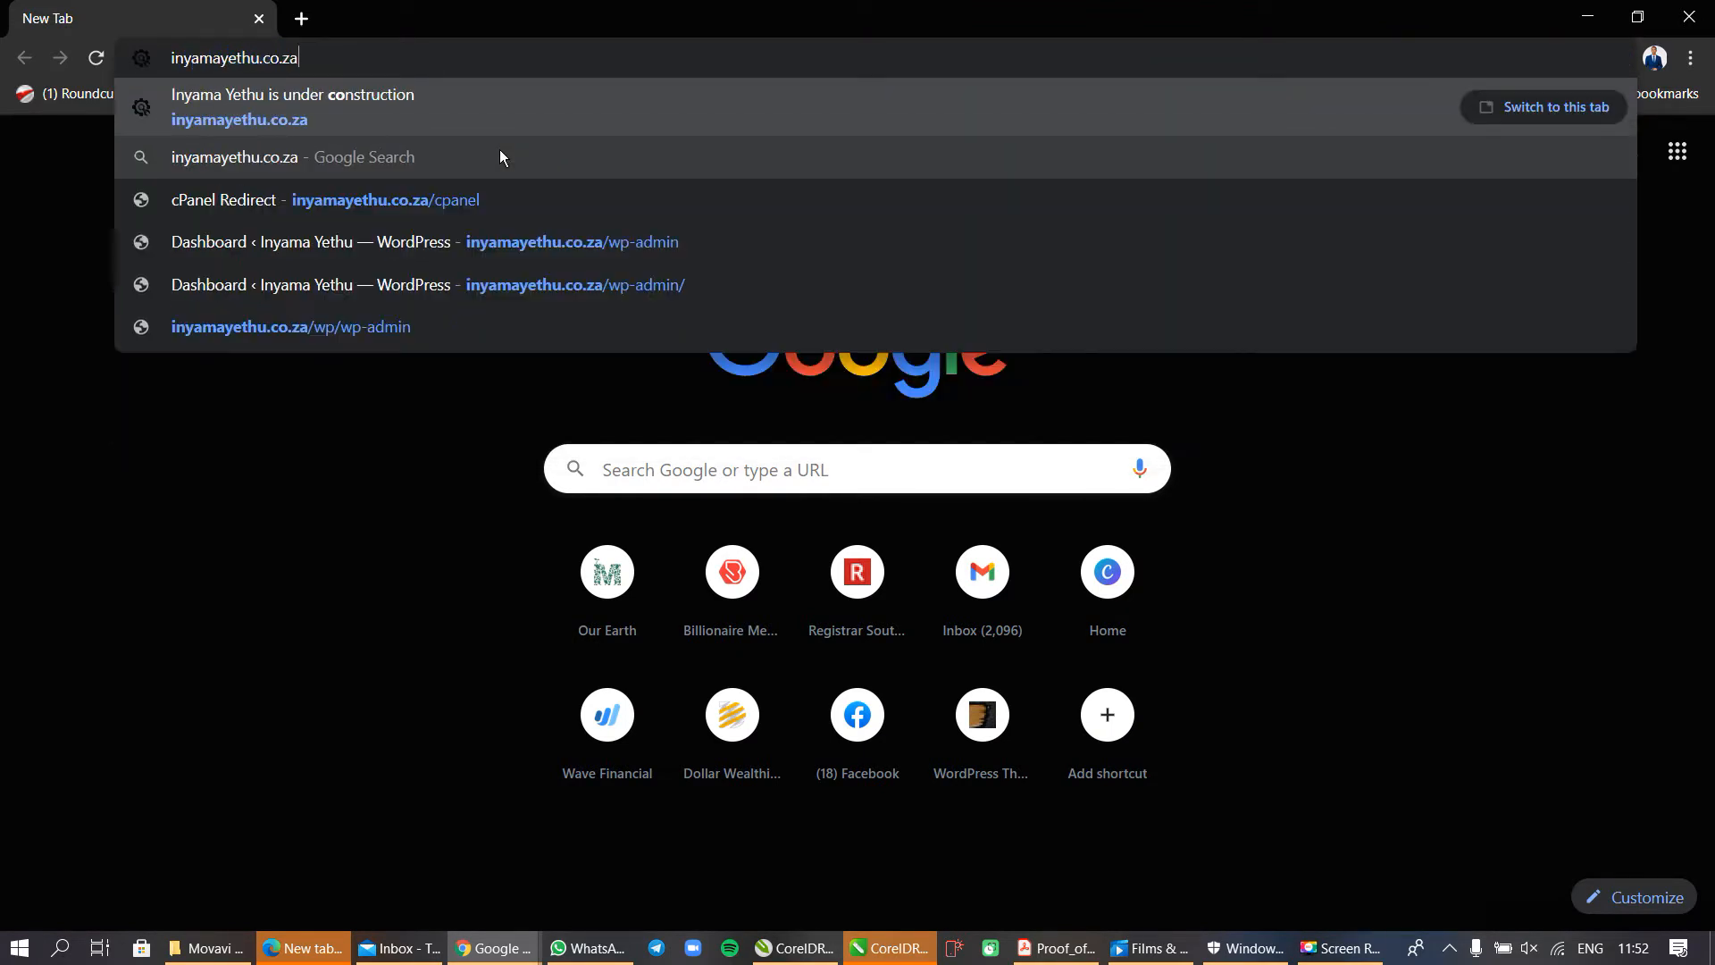
text(/)
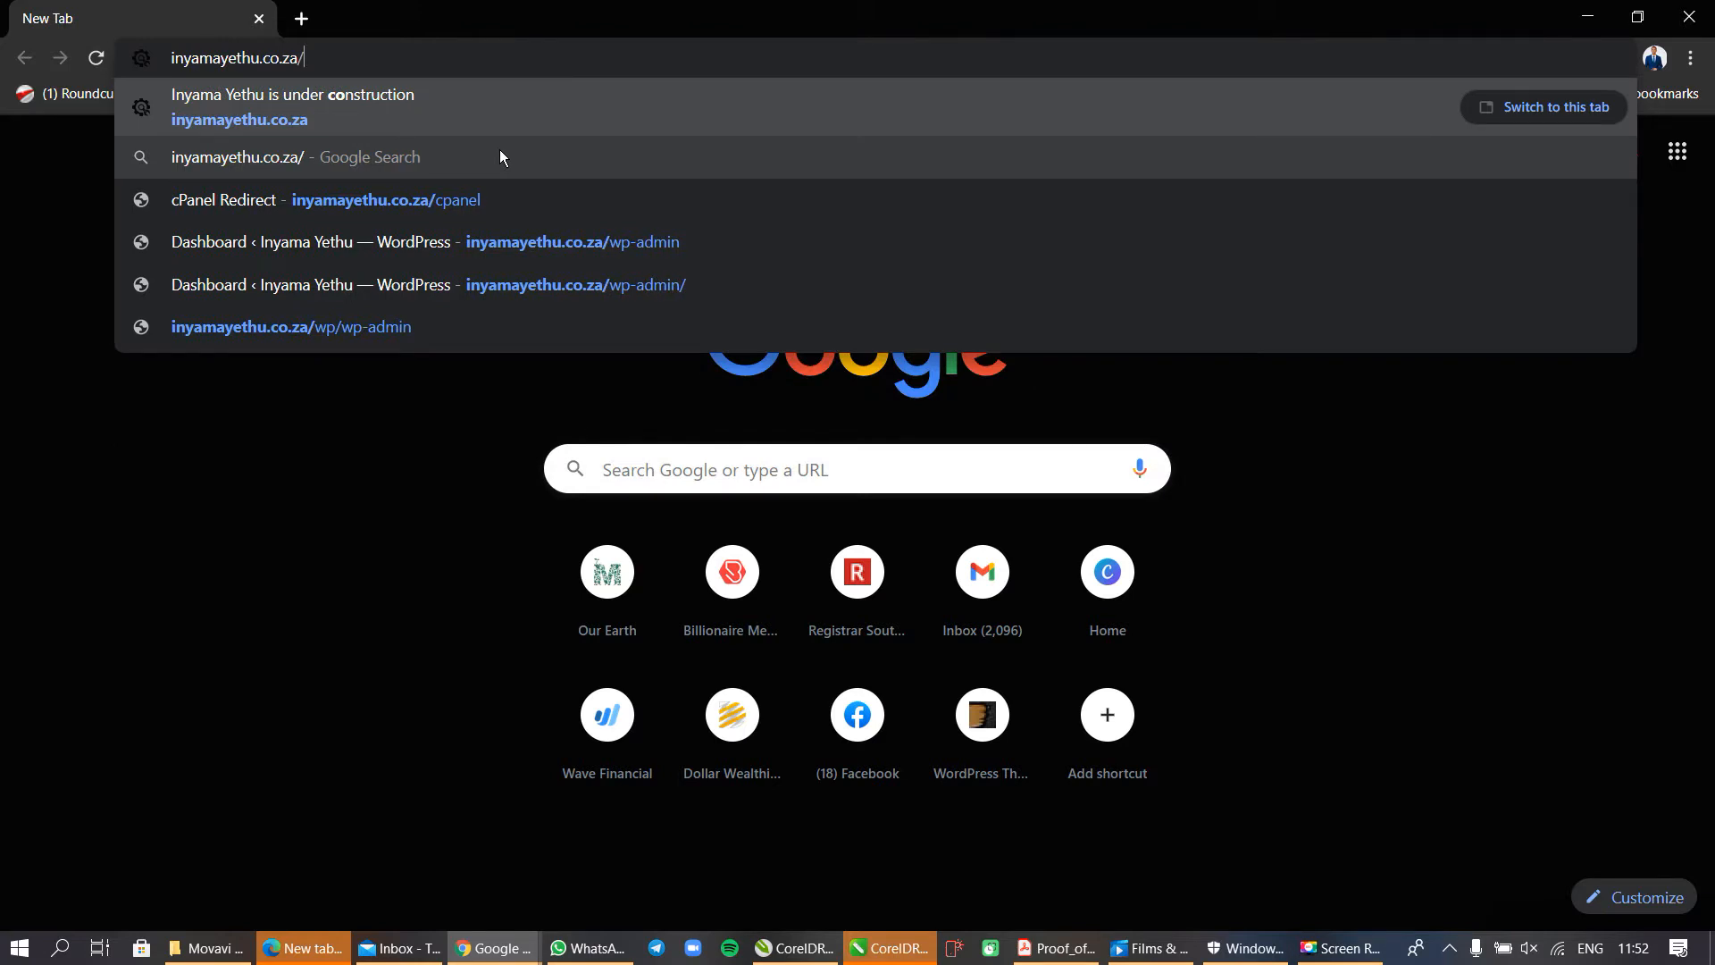
text(cp)
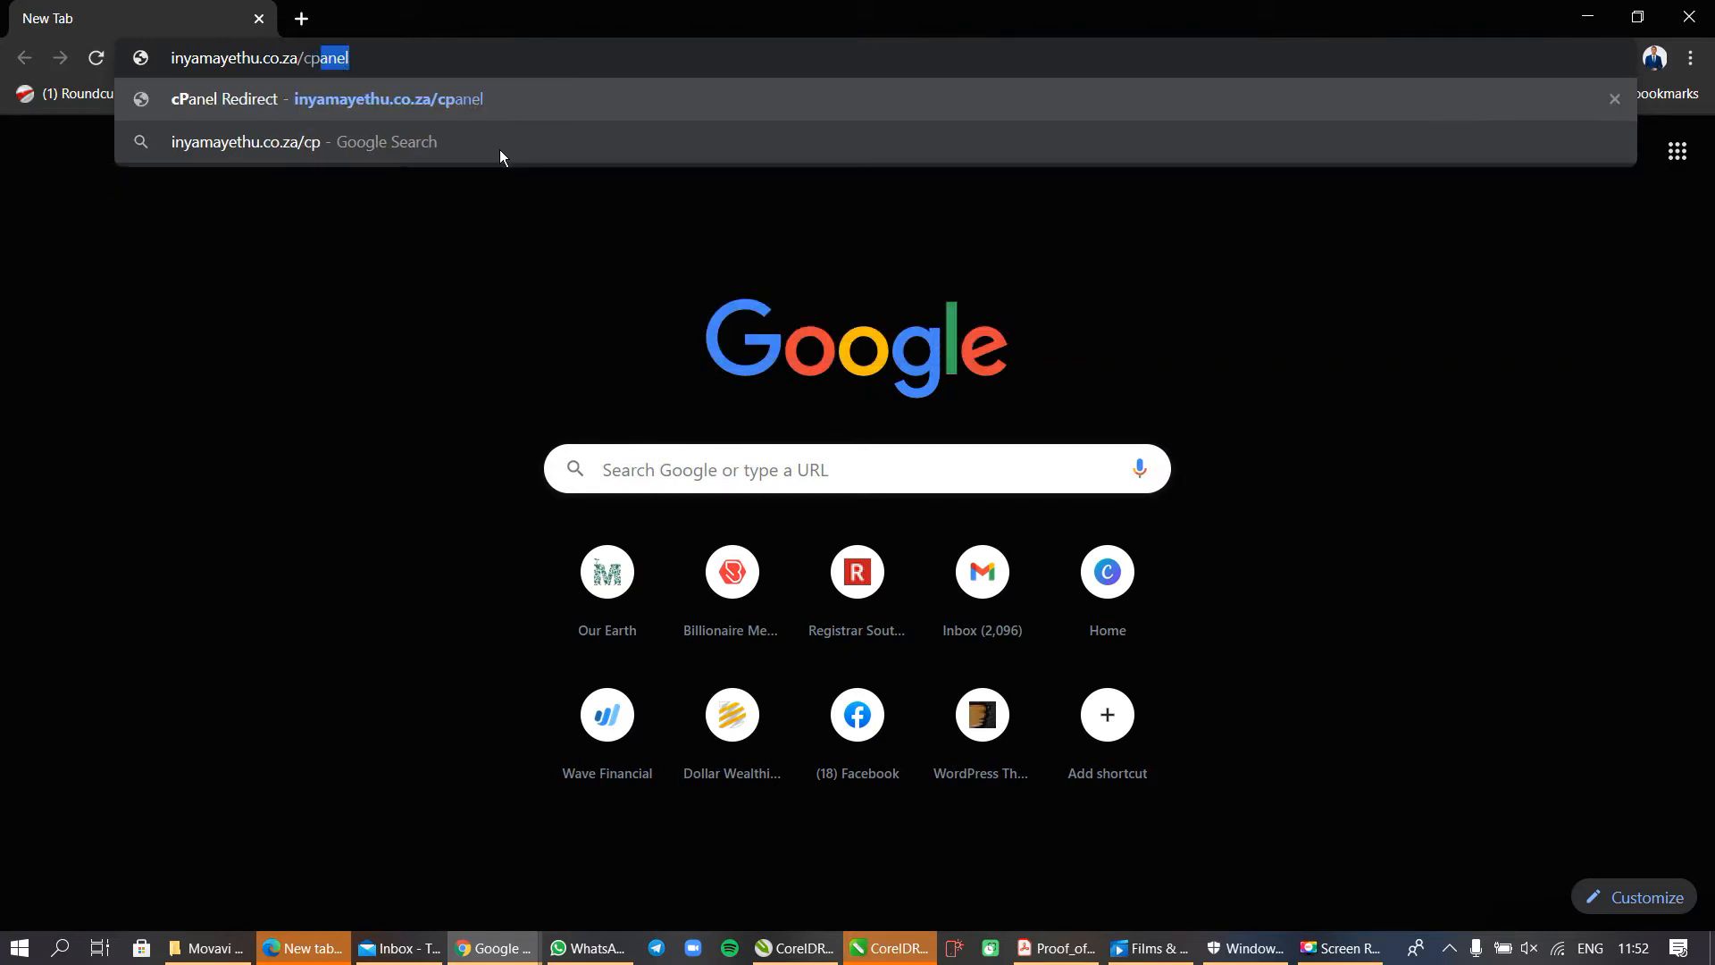
key(Return)
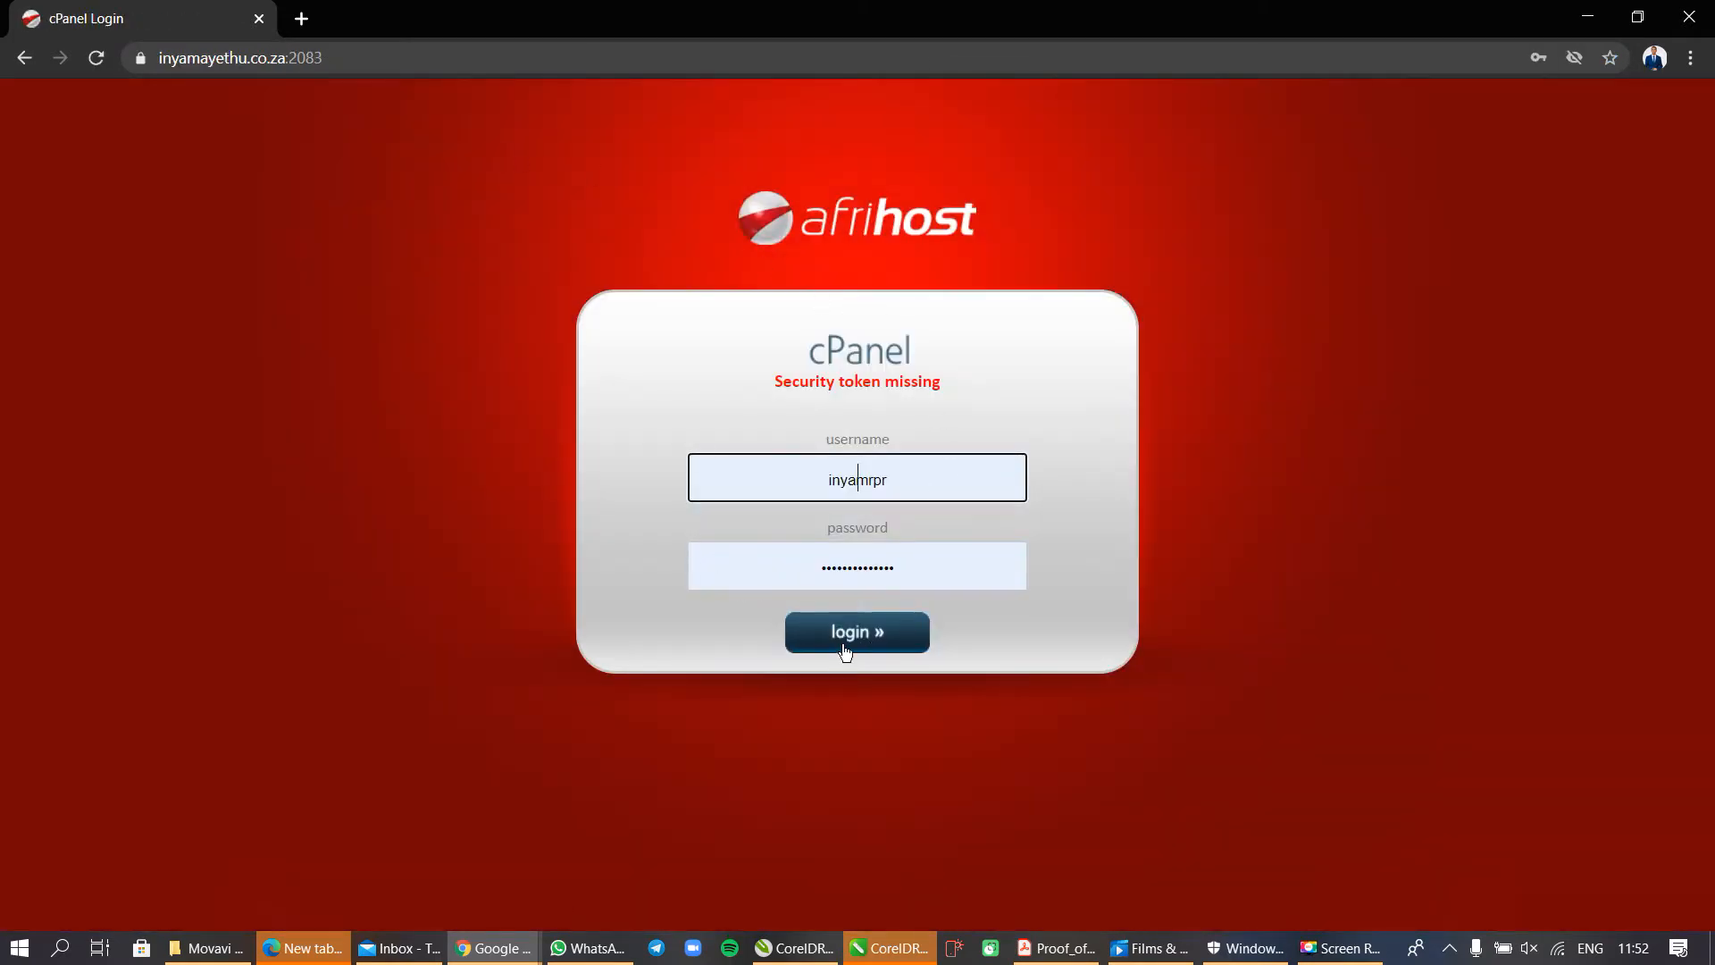
click(880, 636)
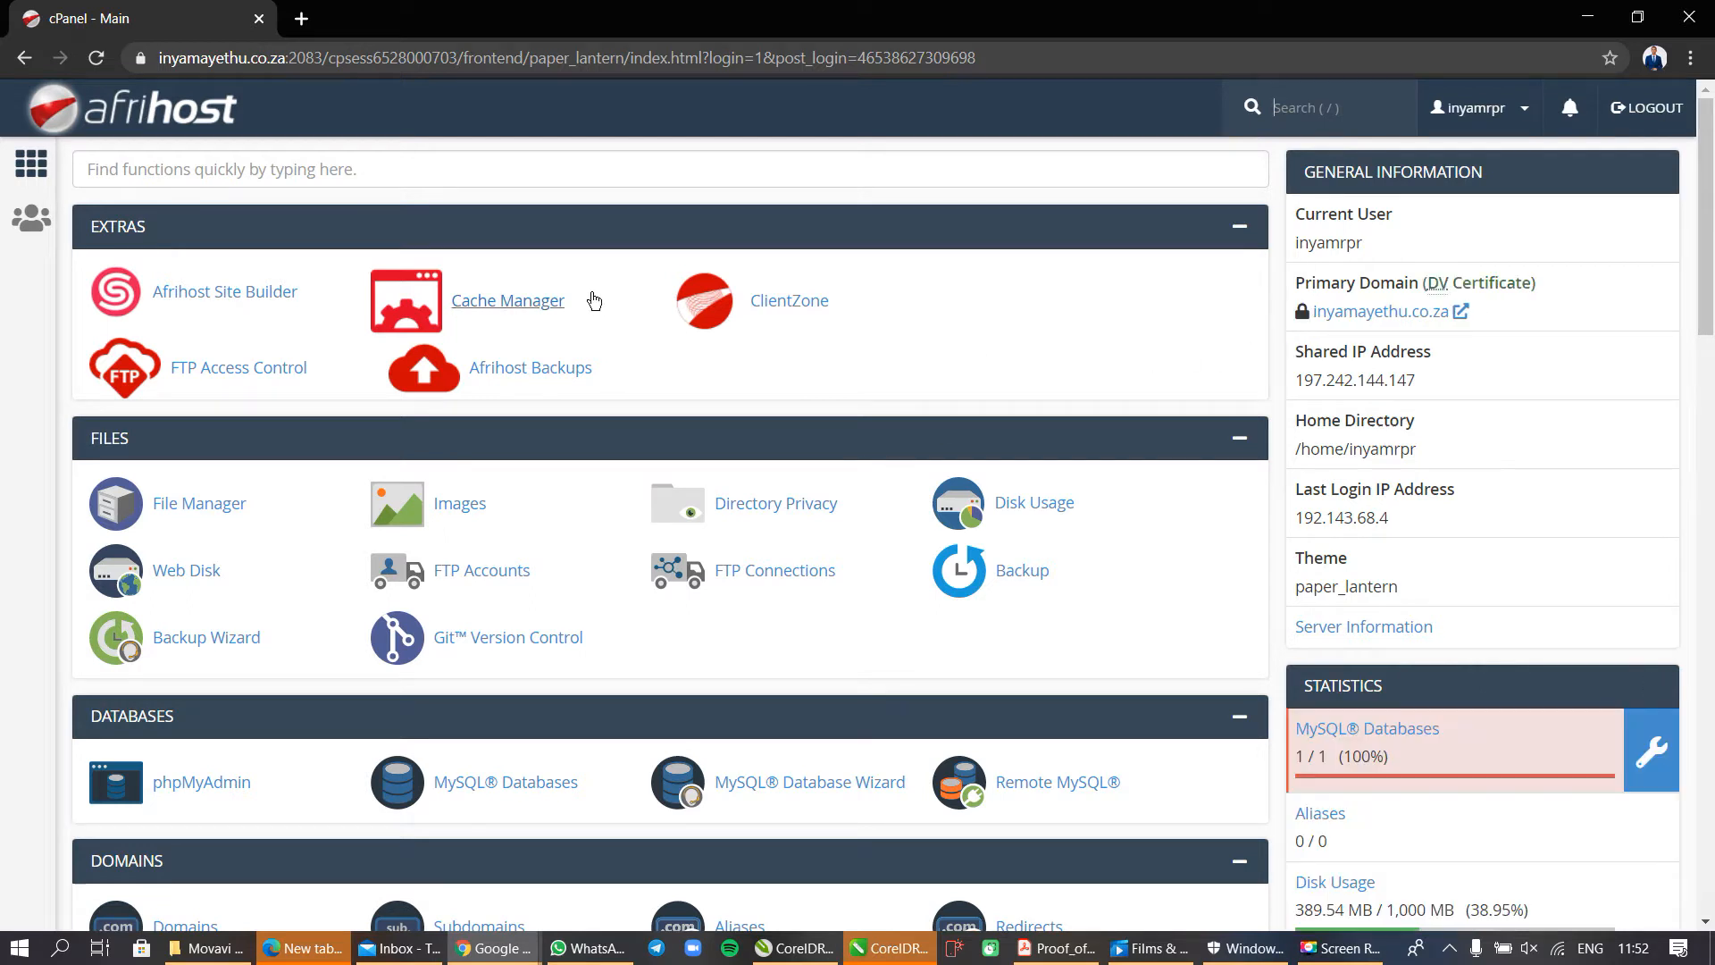
Find the MultiPHP INI Editor by searching for "mul" and load the basic PHP settings for inyamayethu.co.za.
click(571, 161)
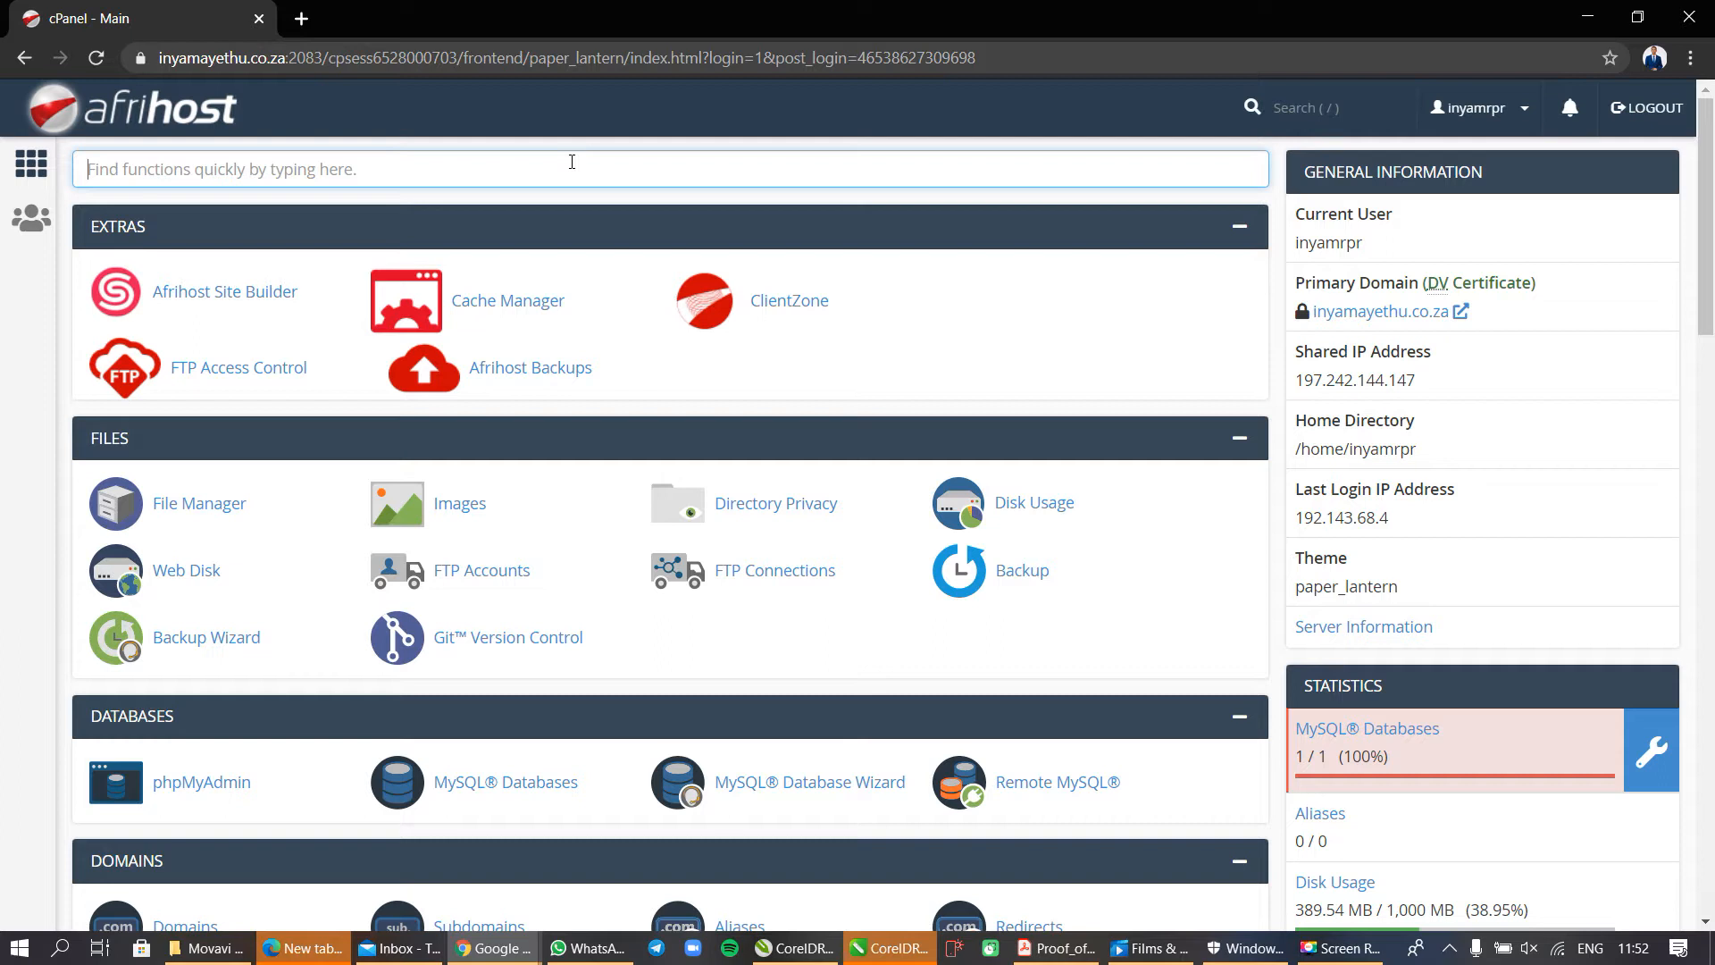
text(mul)
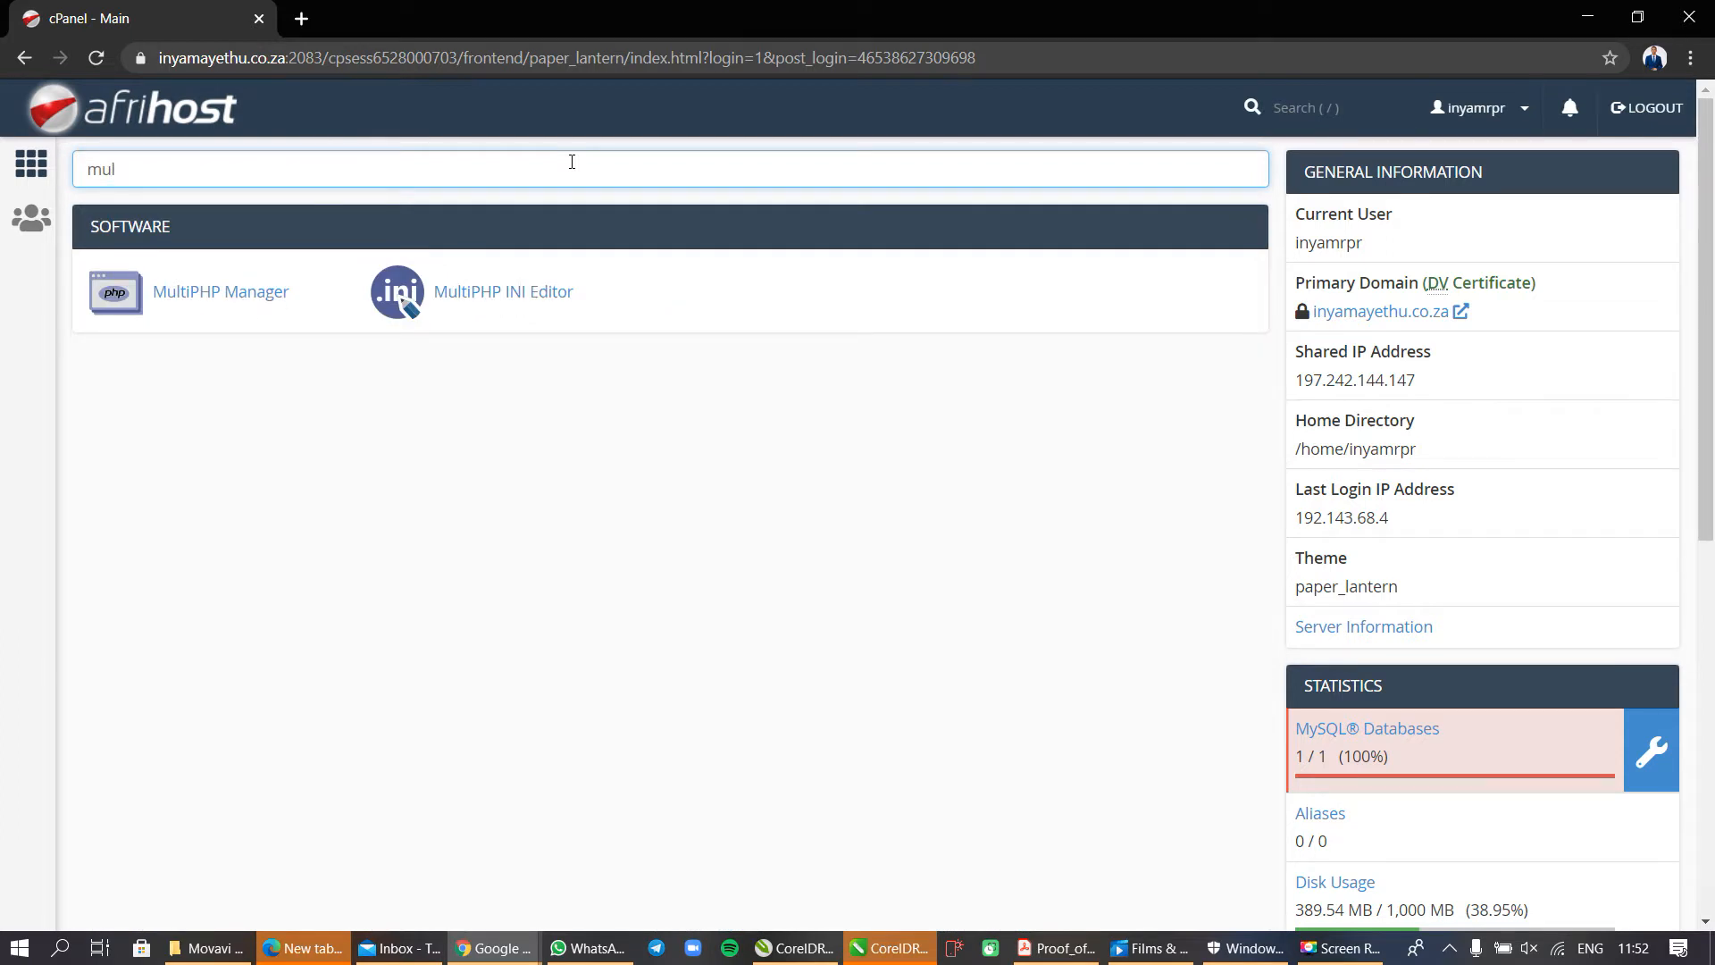
click(542, 305)
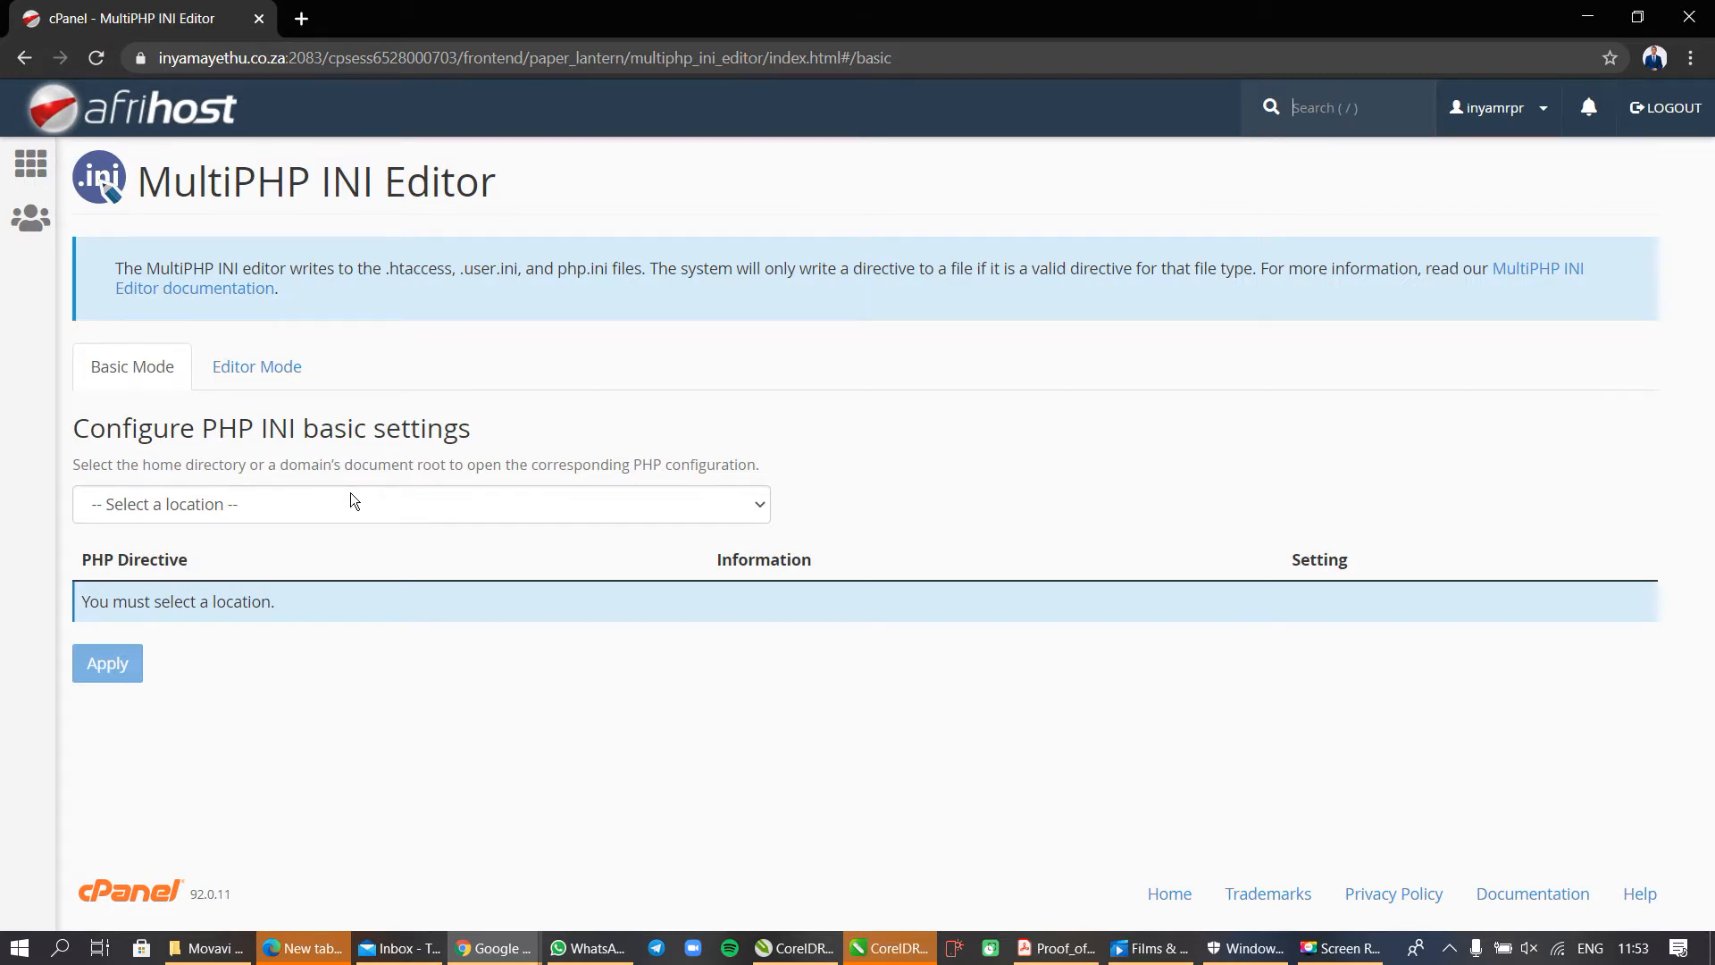
click(286, 506)
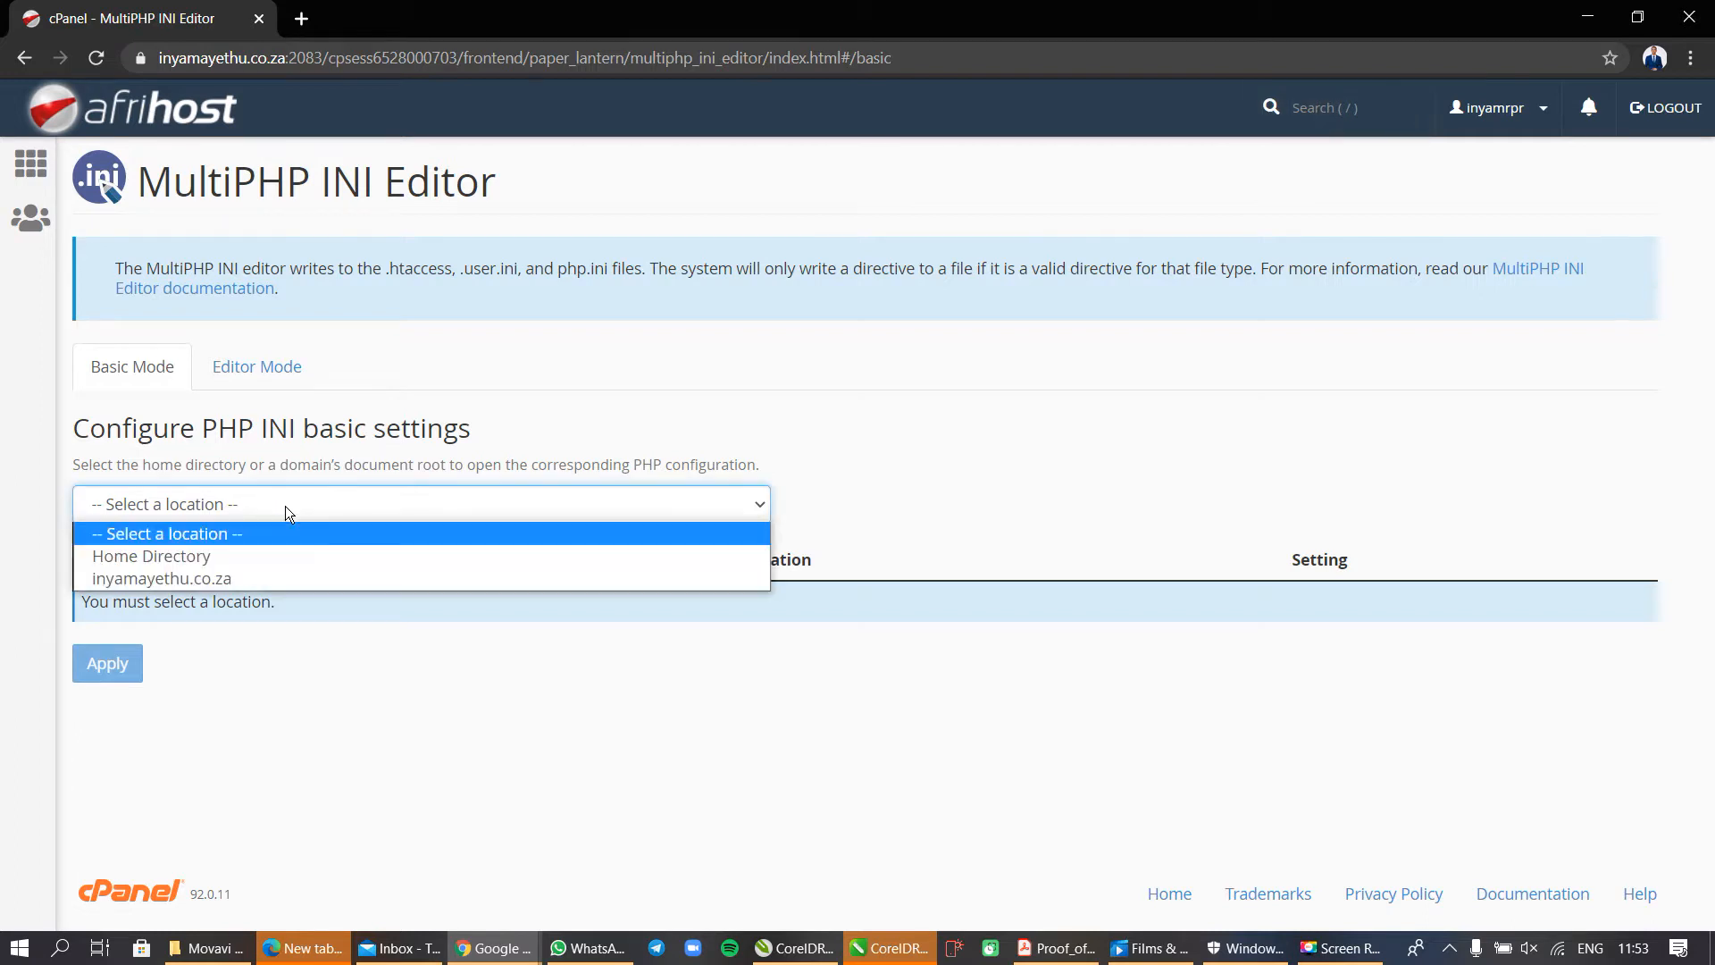
click(264, 579)
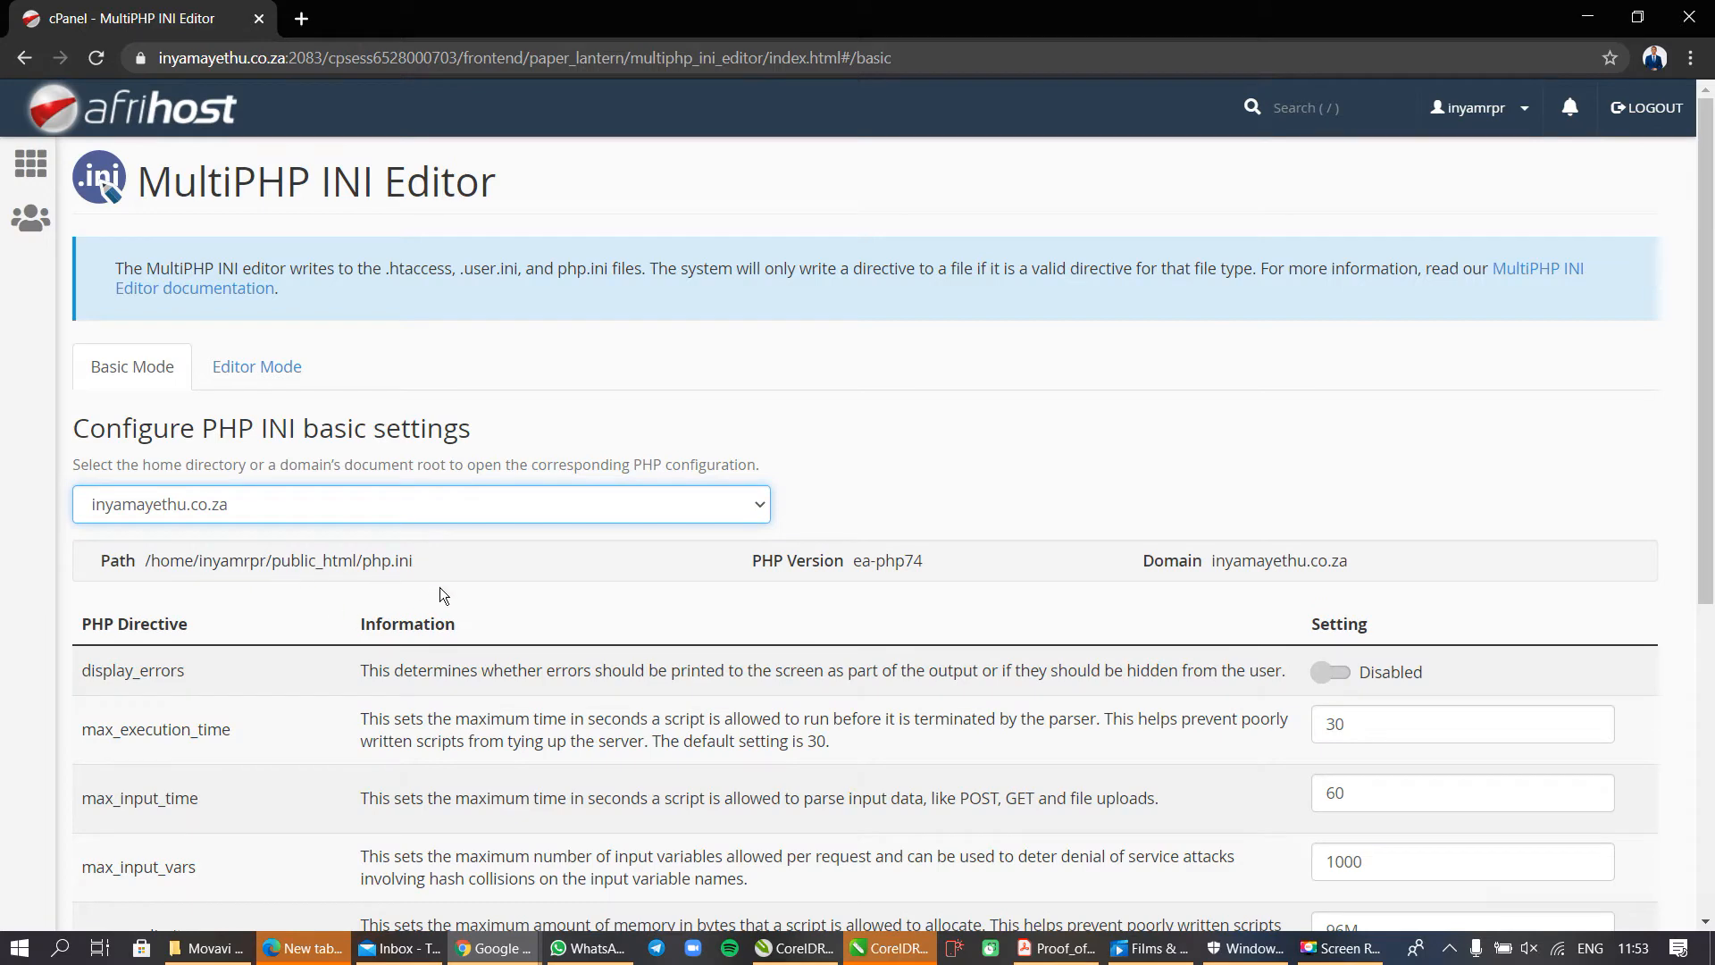
Examine the upload_max_filesize directive, its description and its setting in the PHP configuration.
scroll(441, 588, down, 2)
scroll(443, 590, down, 3)
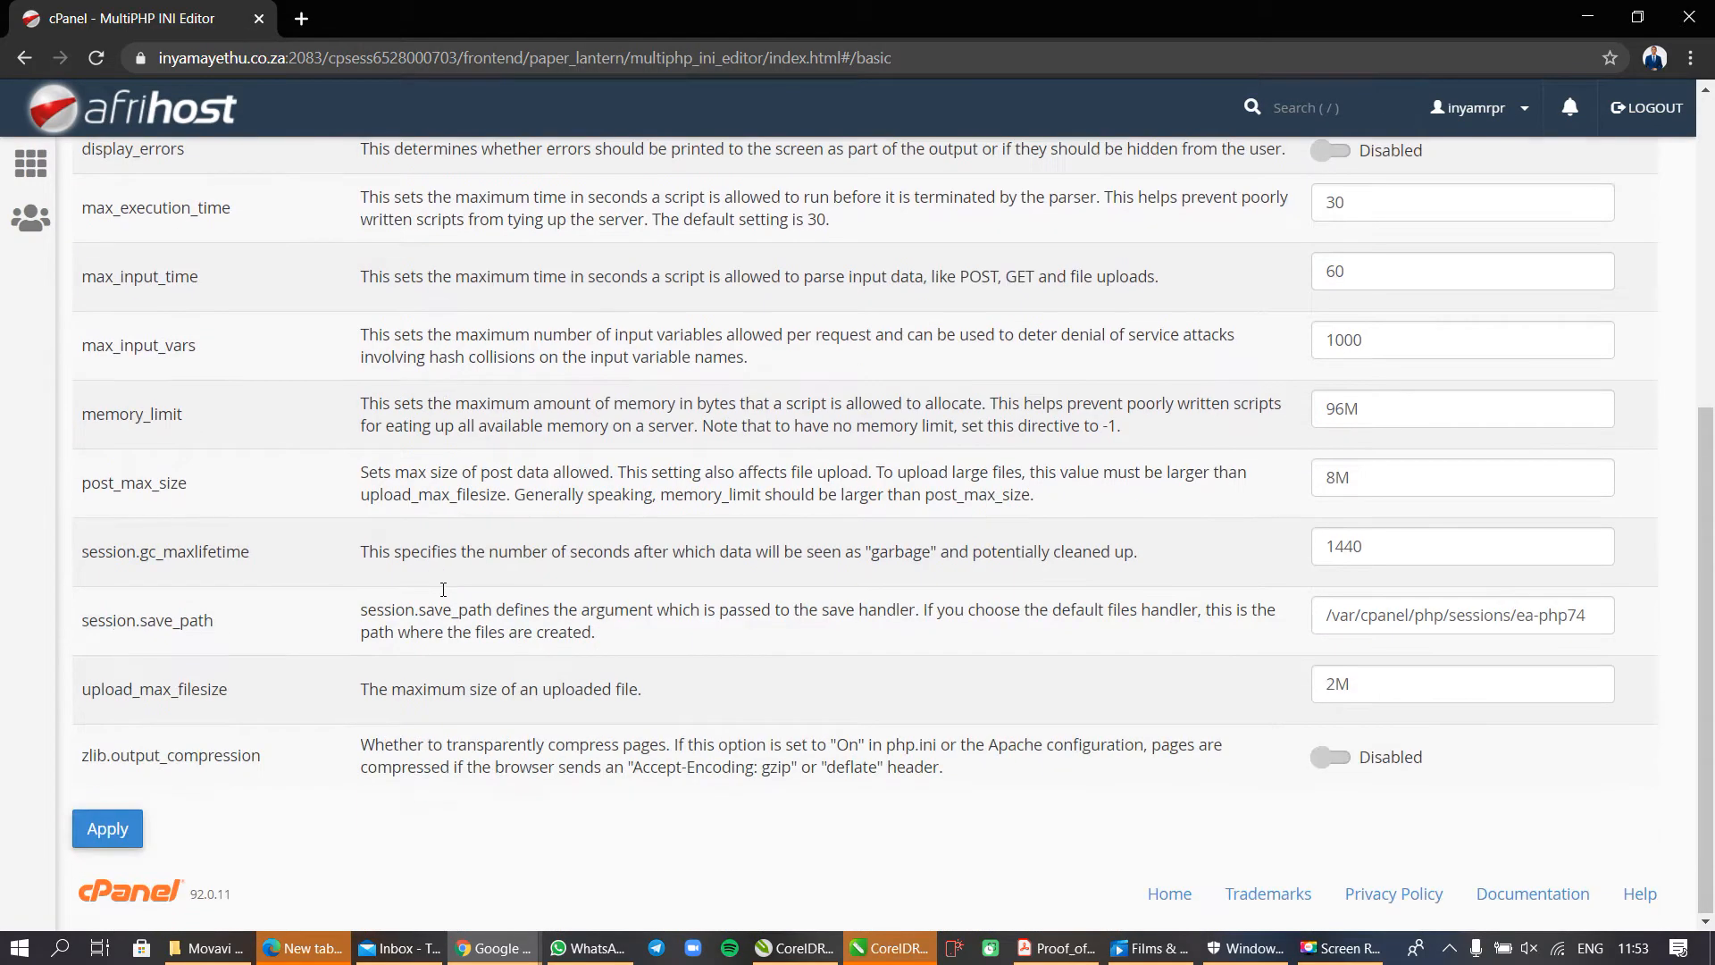
scroll(443, 589, up, 1)
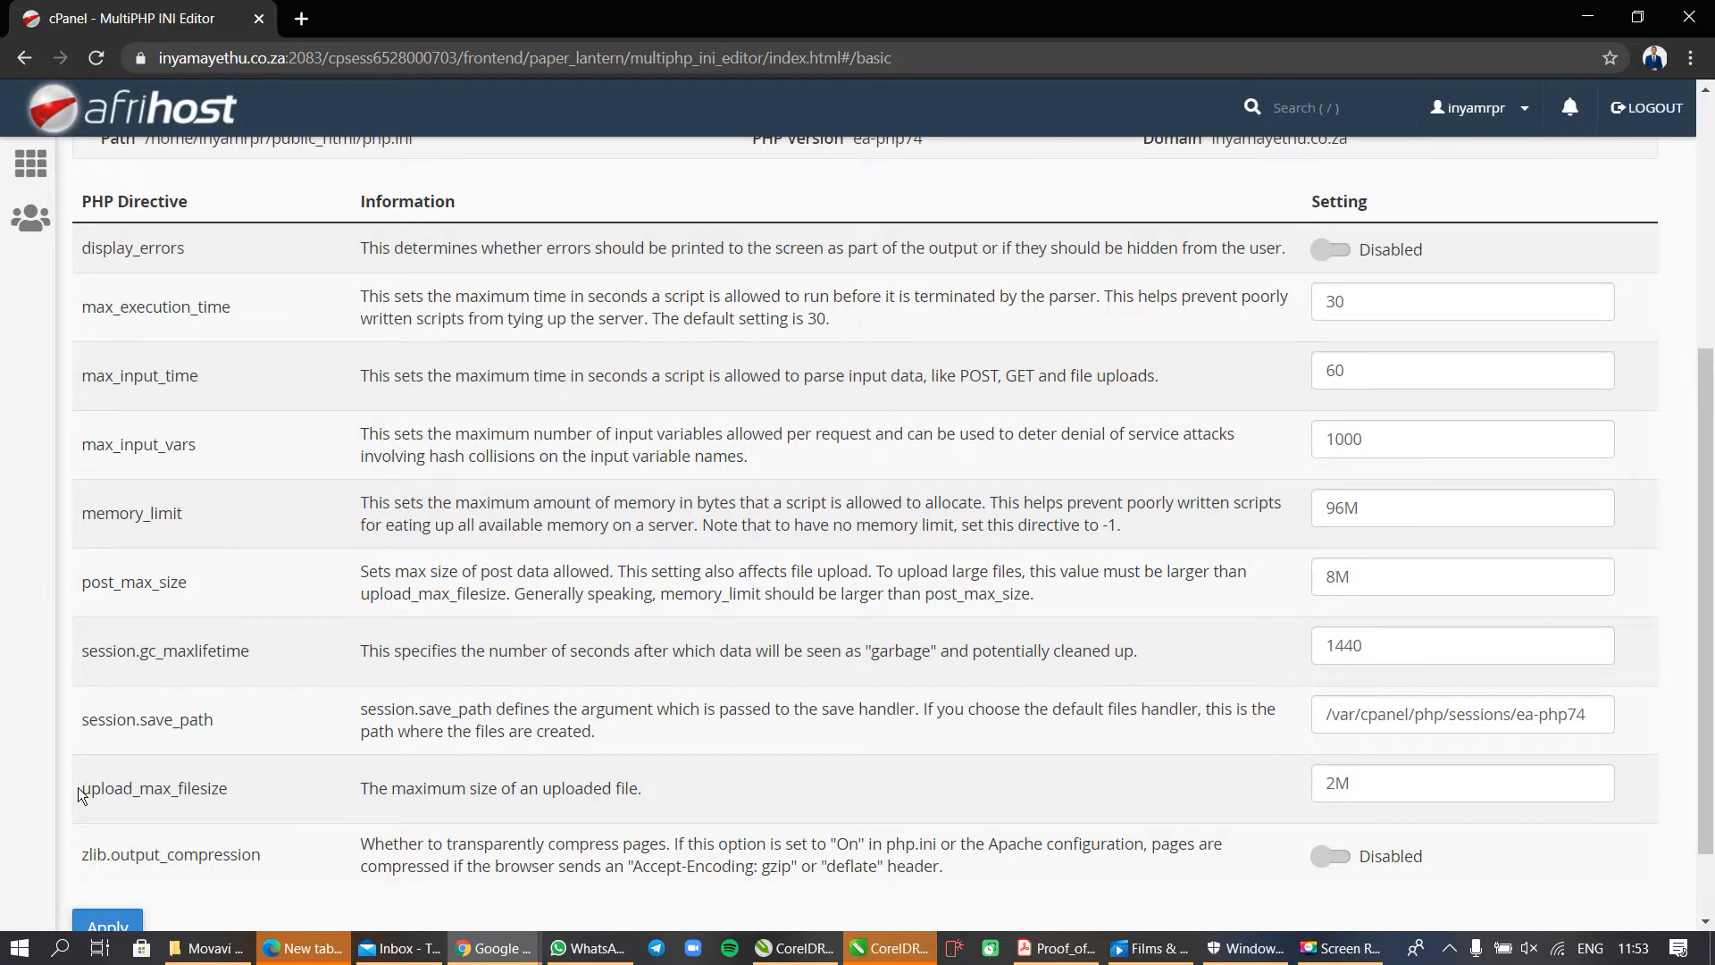
drag(79, 792, 235, 806)
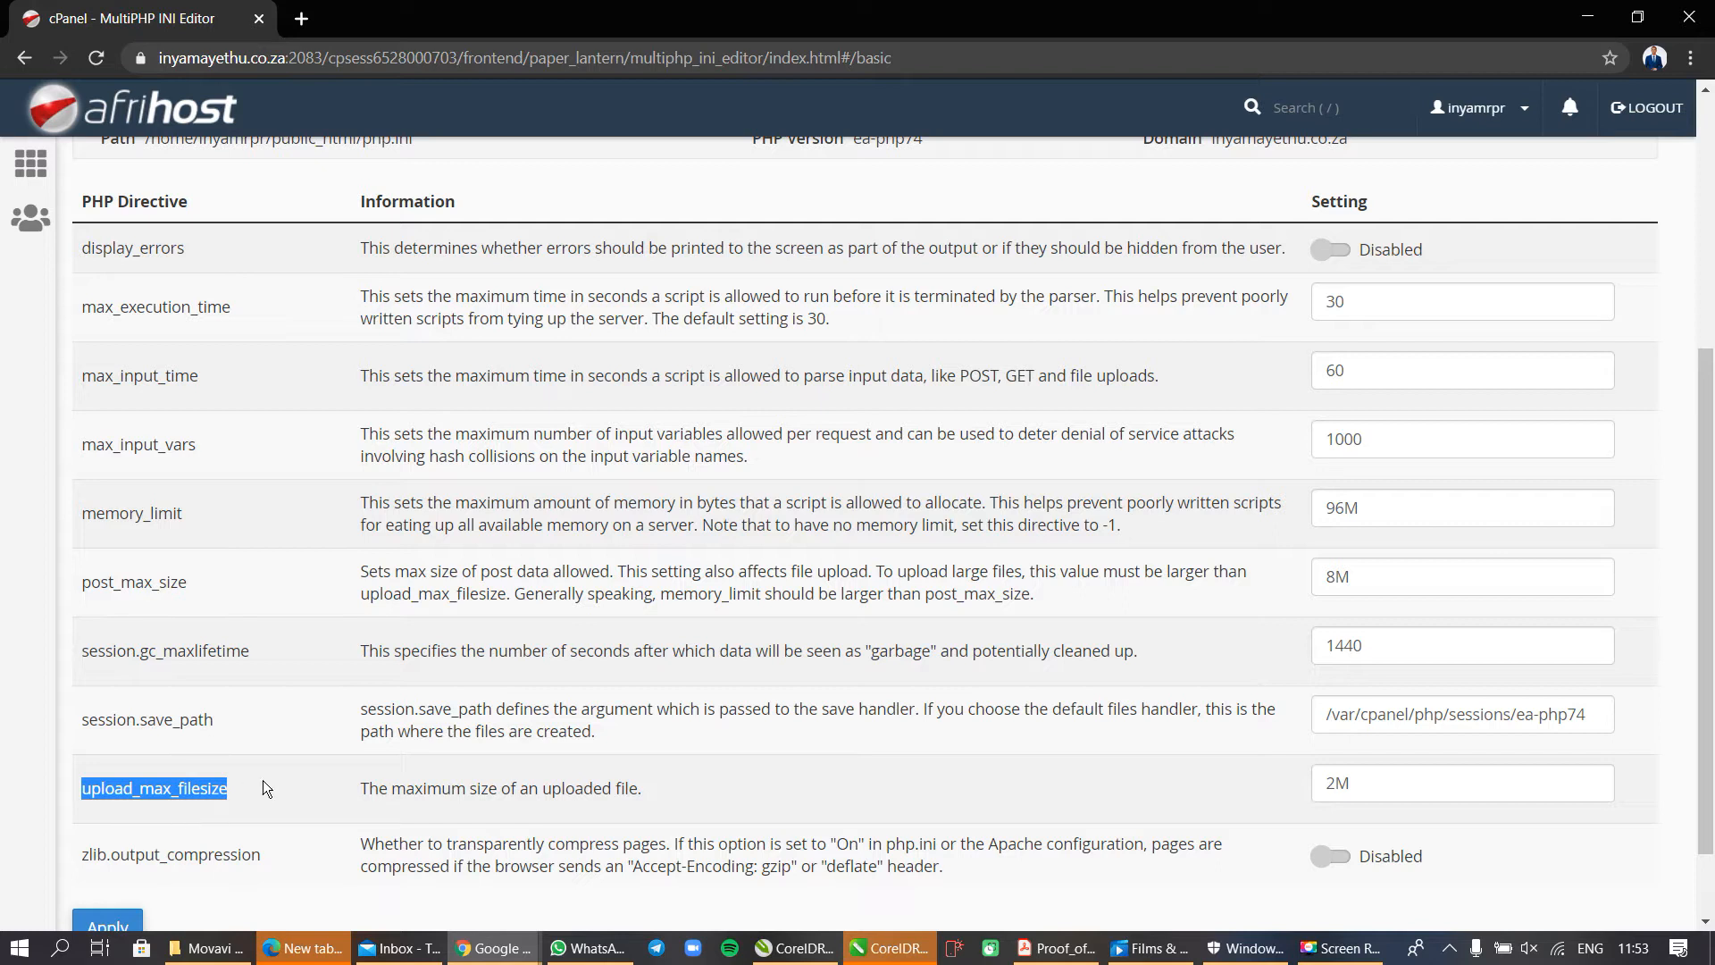
drag(359, 789, 673, 792)
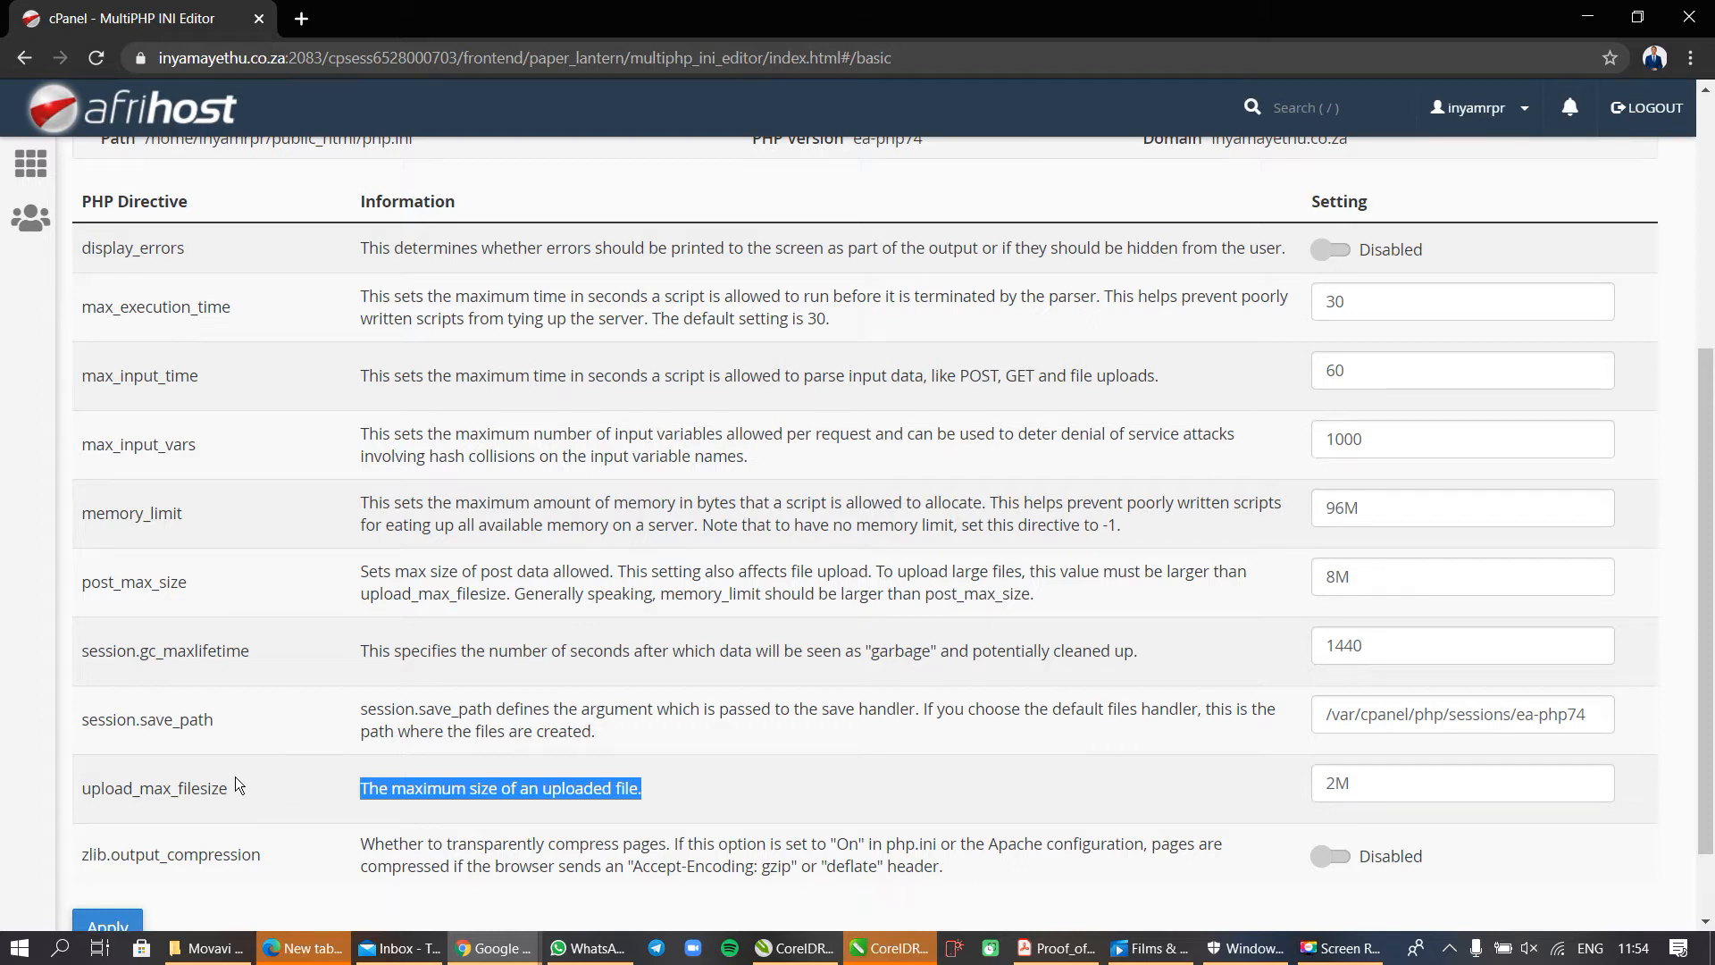
click(1352, 785)
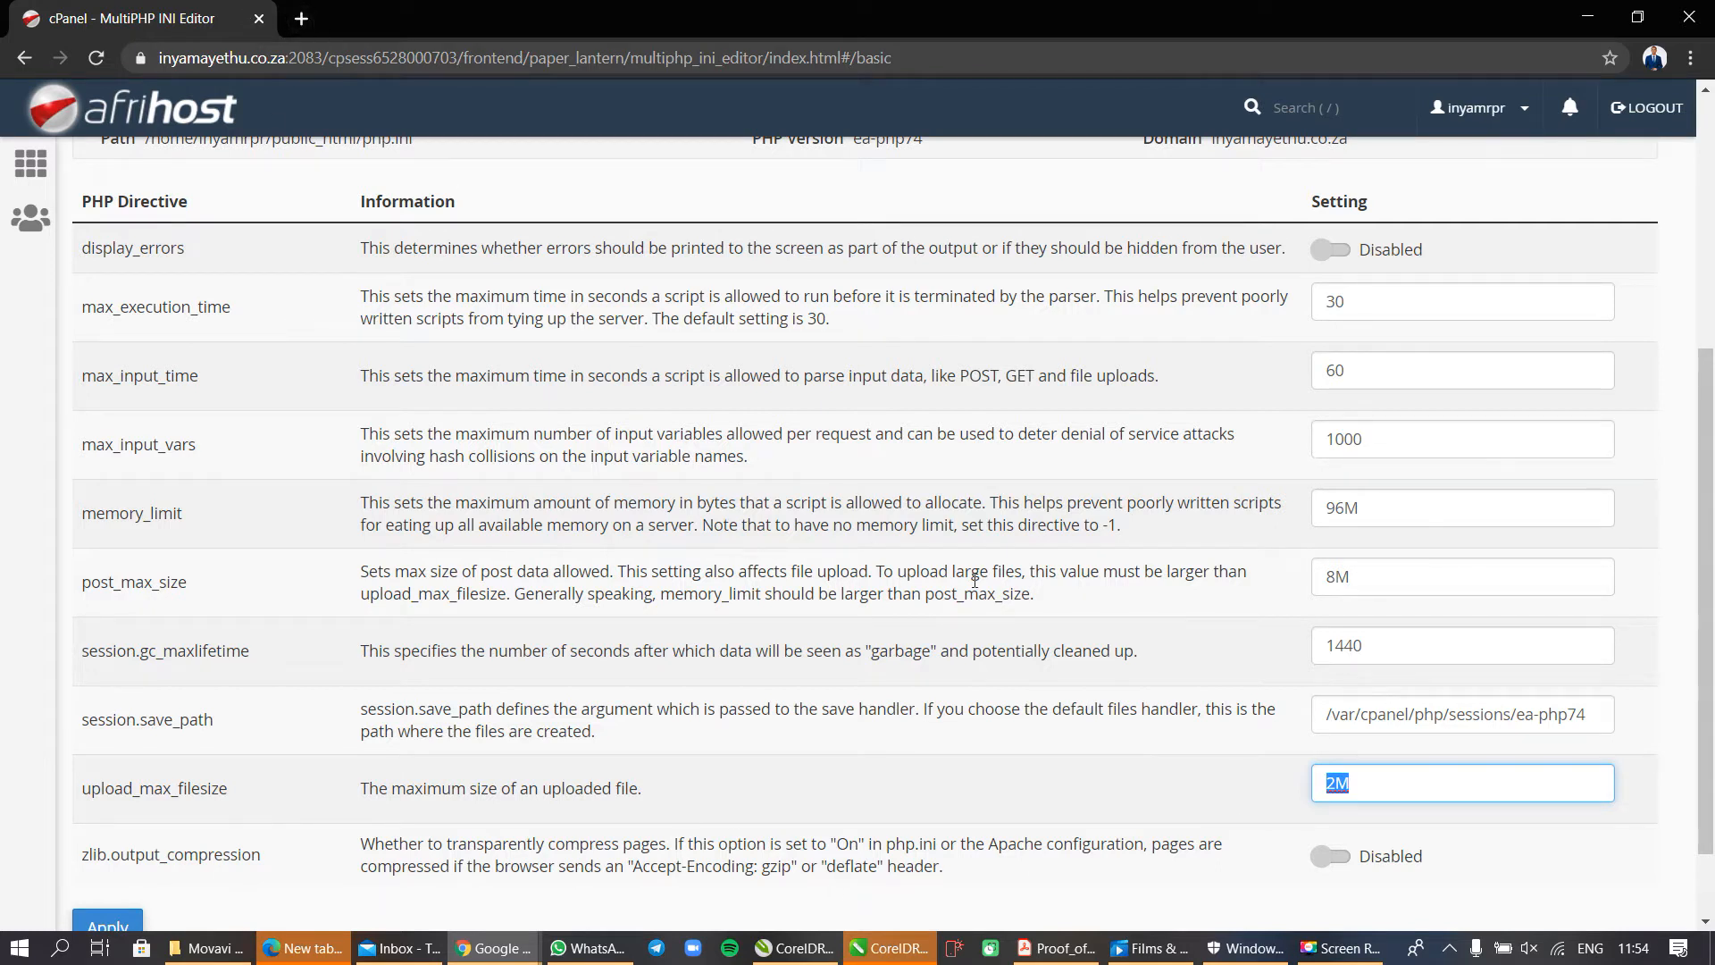
click(1377, 791)
Open the site's WordPress dashboard at inyamayethu.co.za/wp-admin in a new browser tab.
click(303, 18)
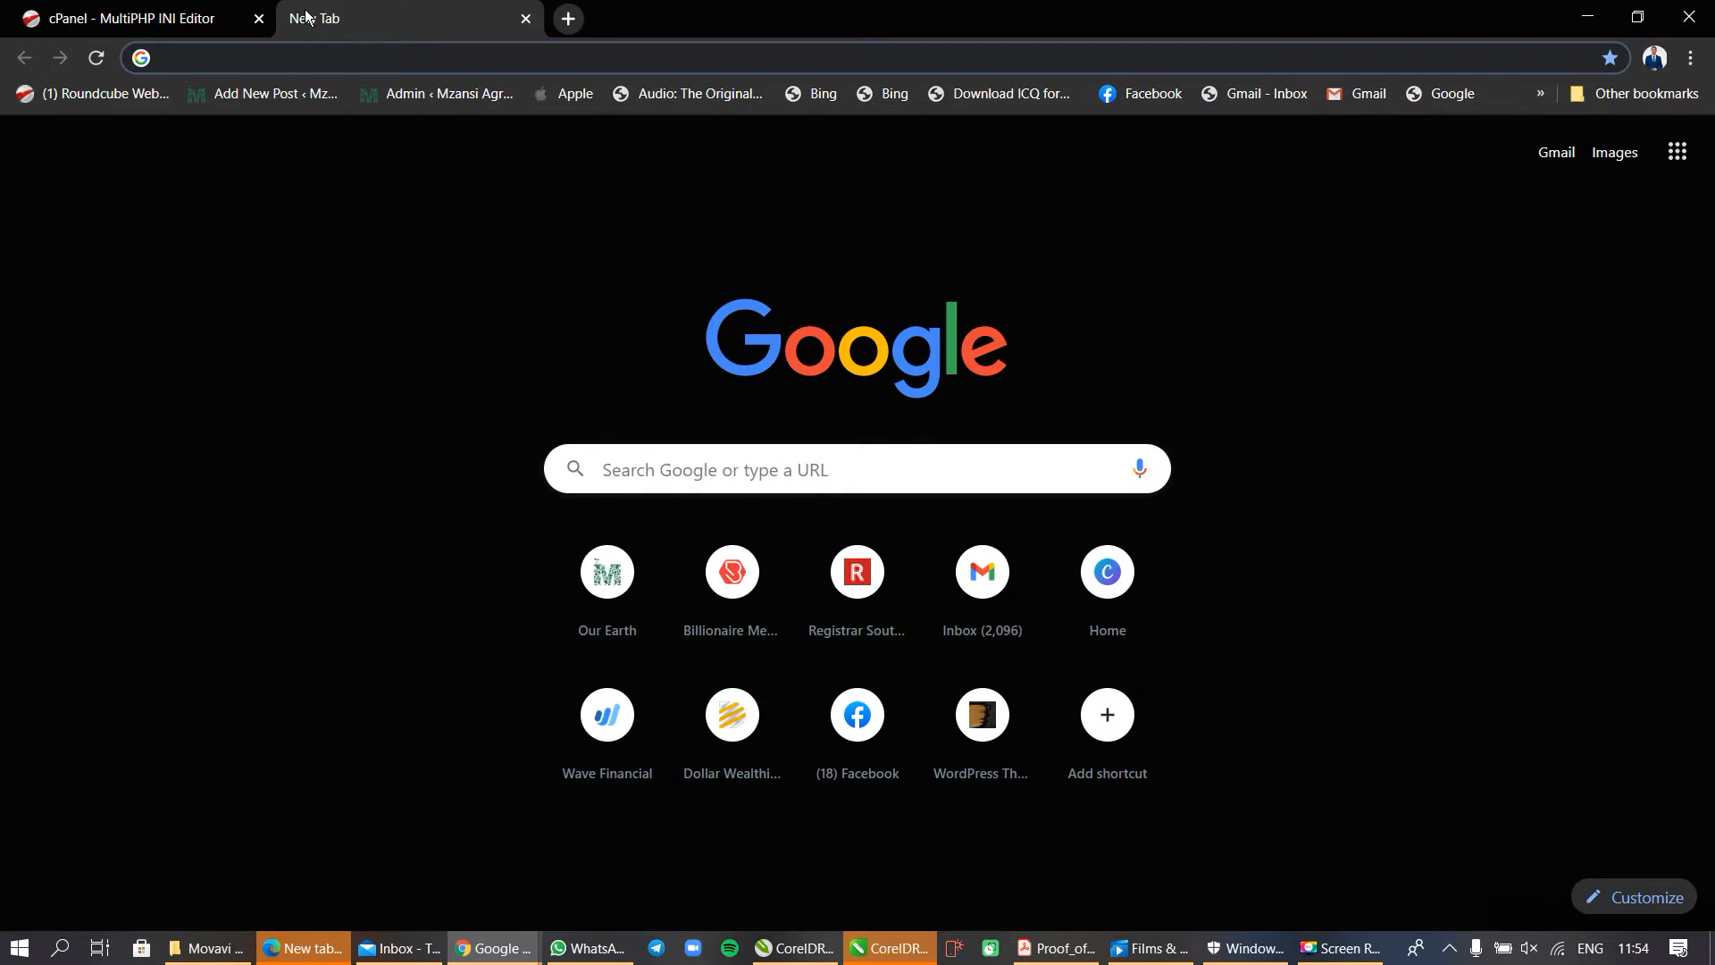
text(inyamayethu.co.za)
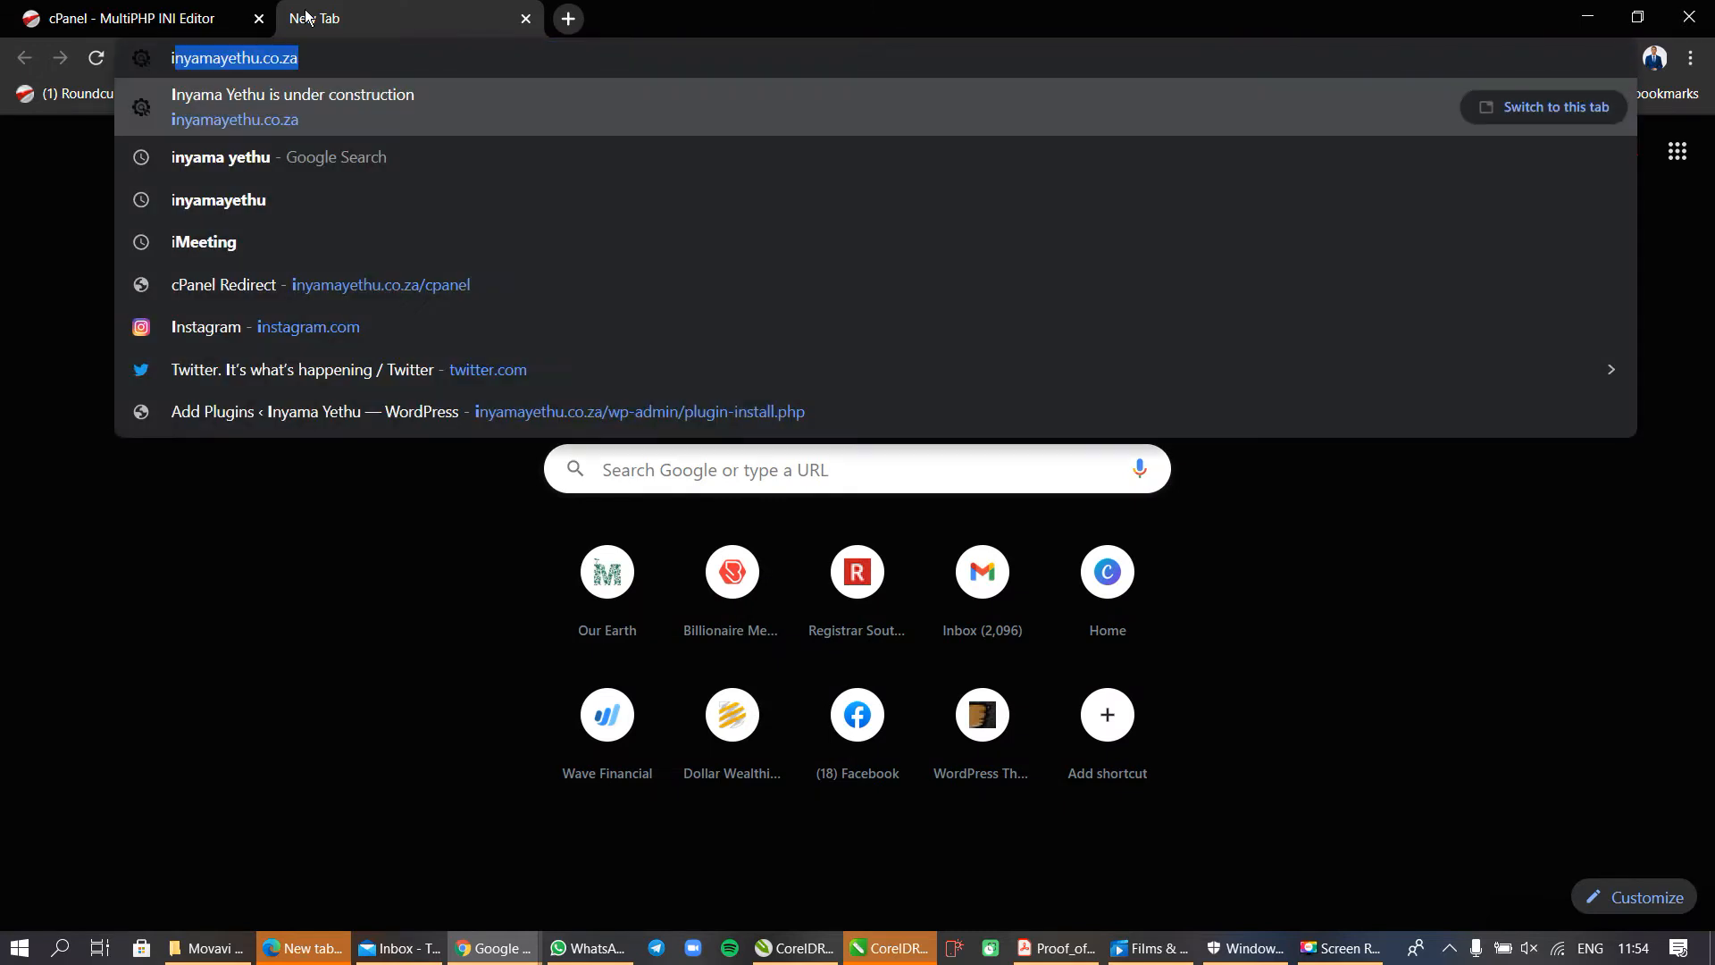
key(Right)
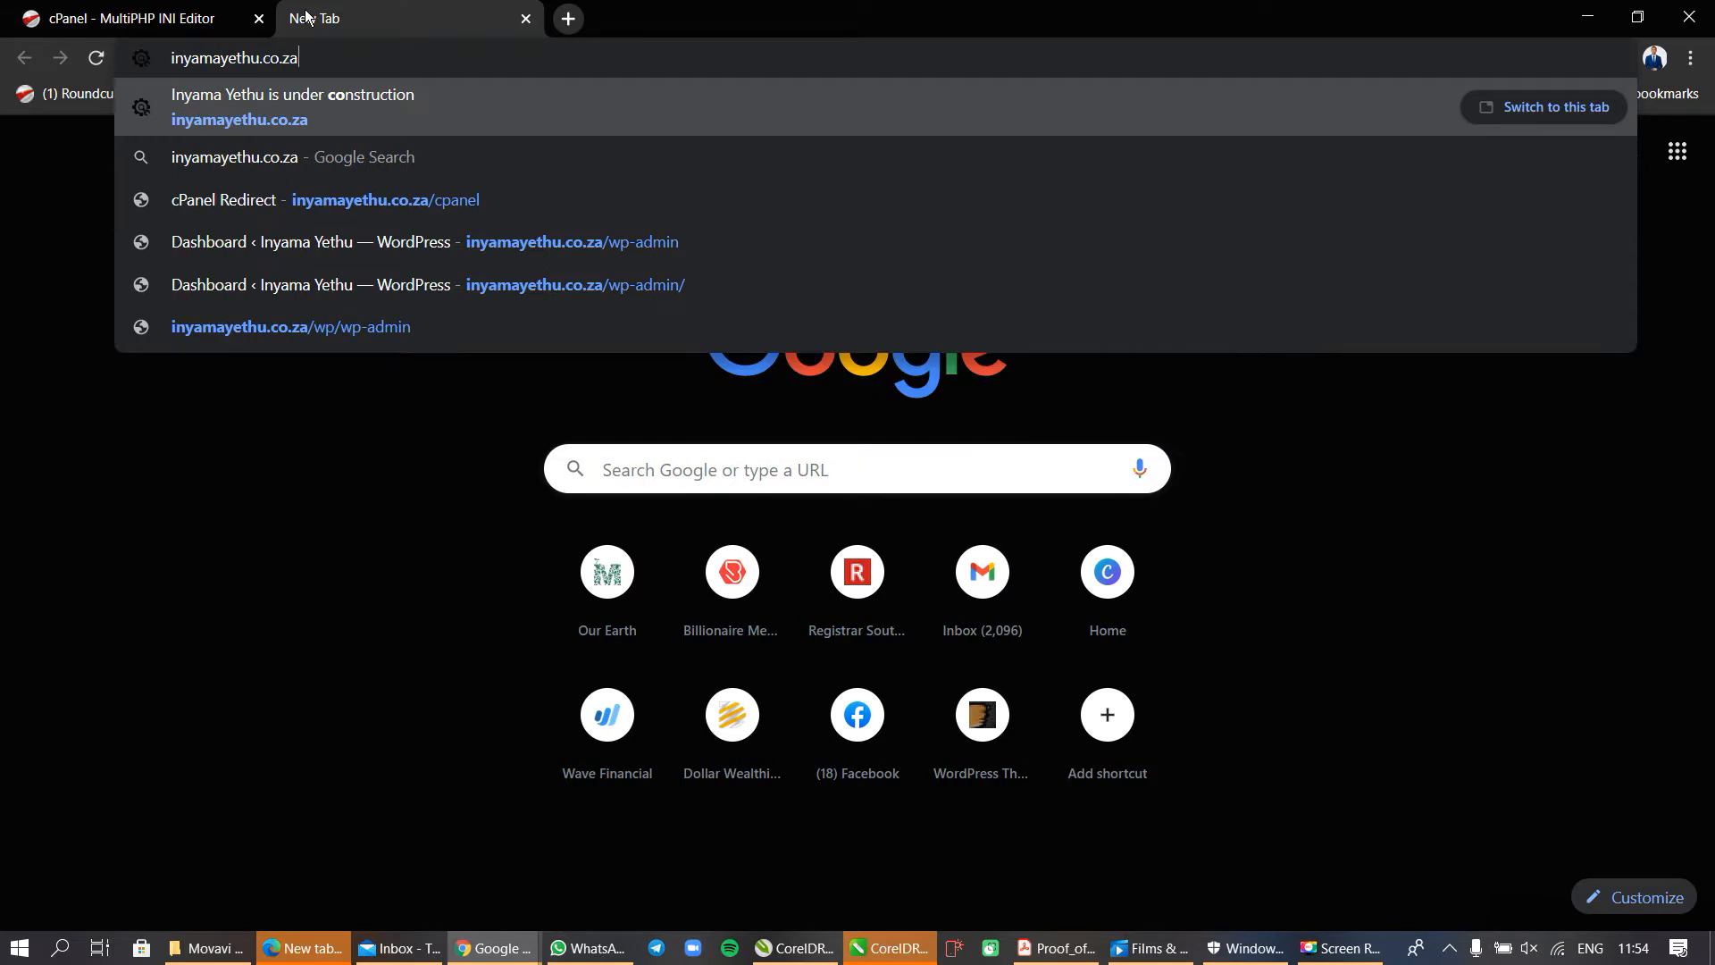
text(/)
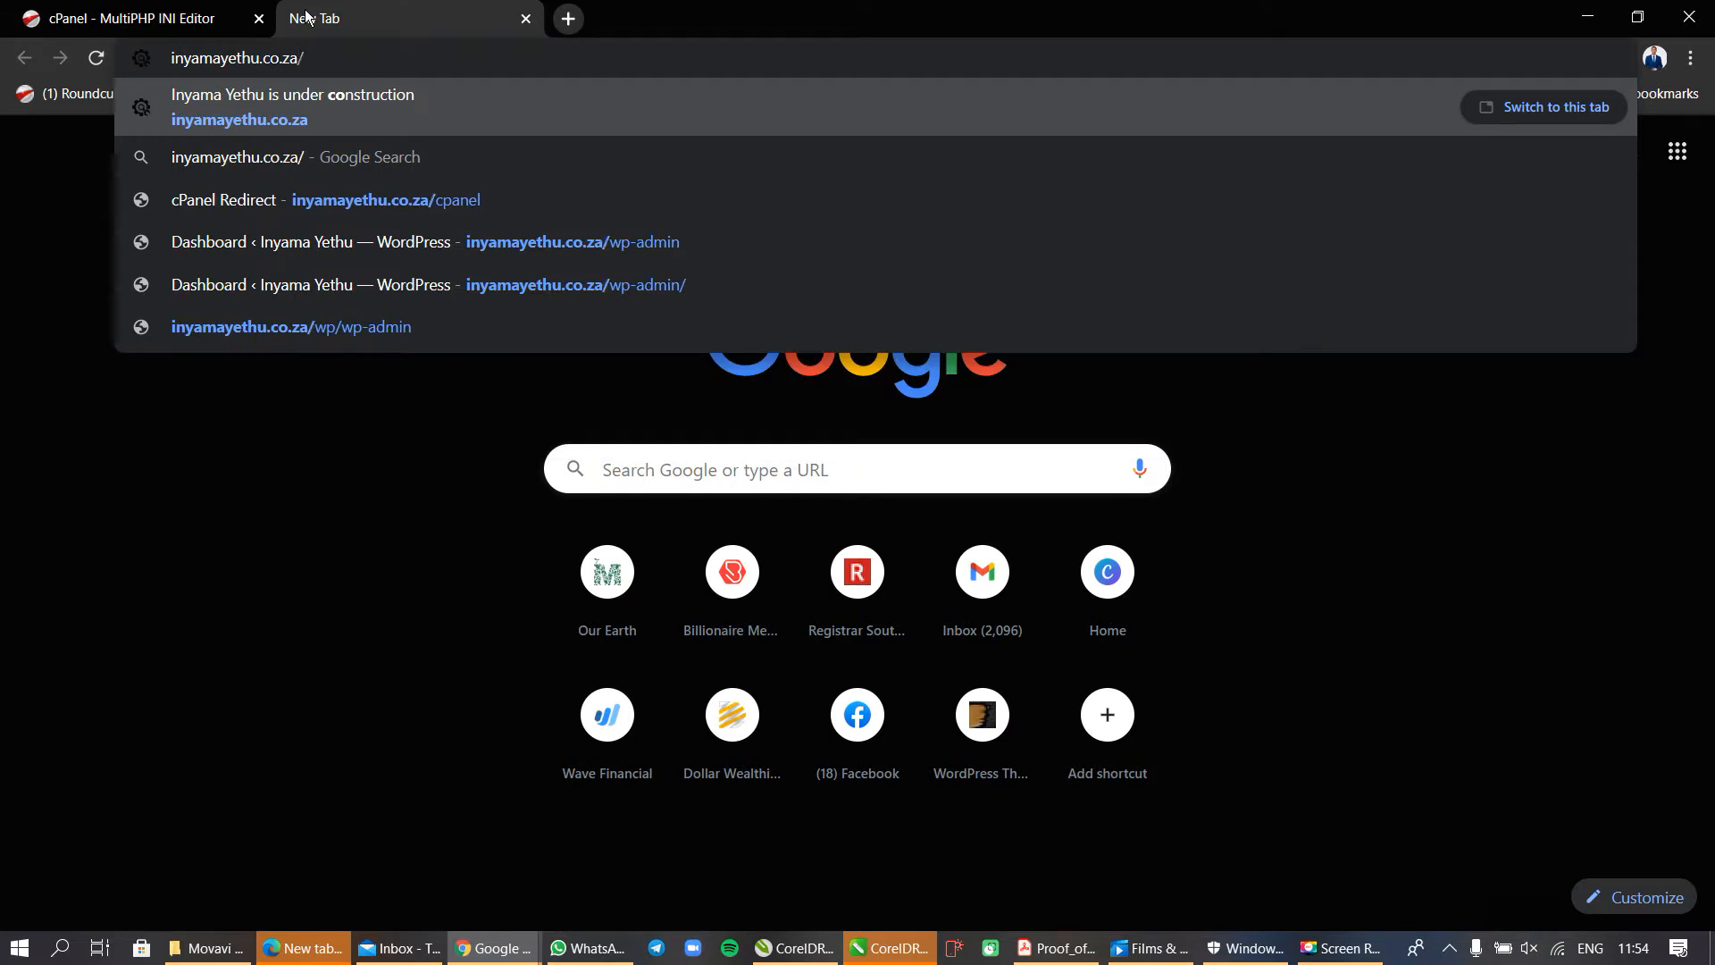
text(wp)
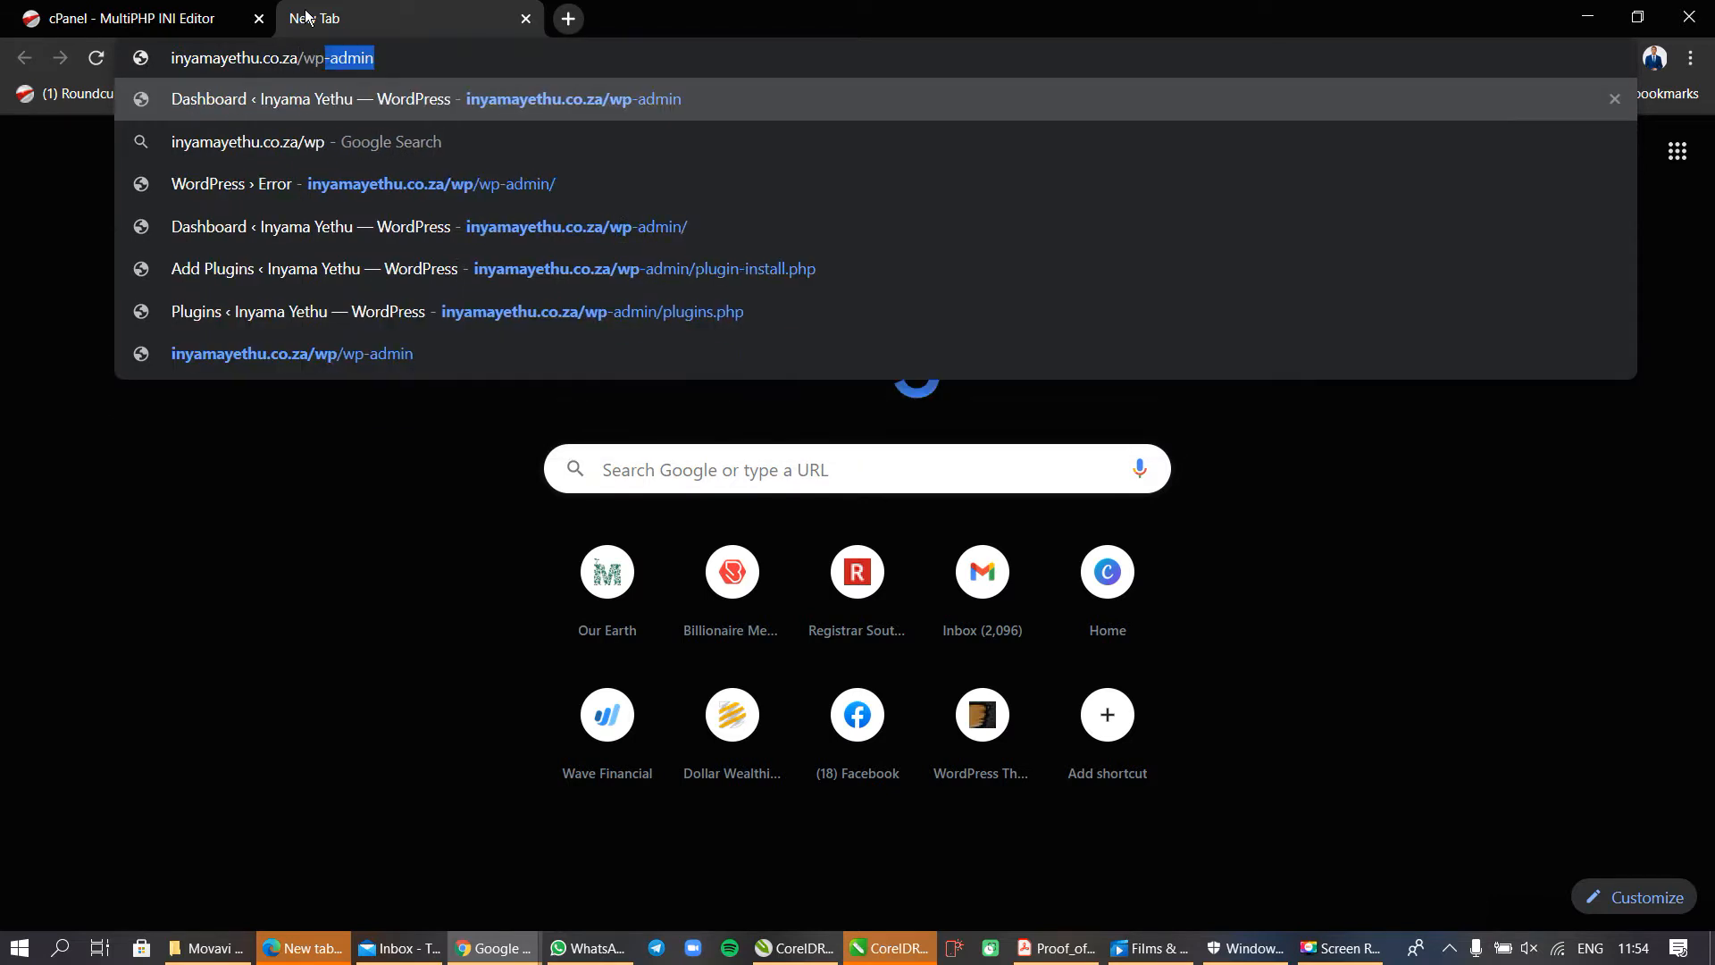
text(-admin)
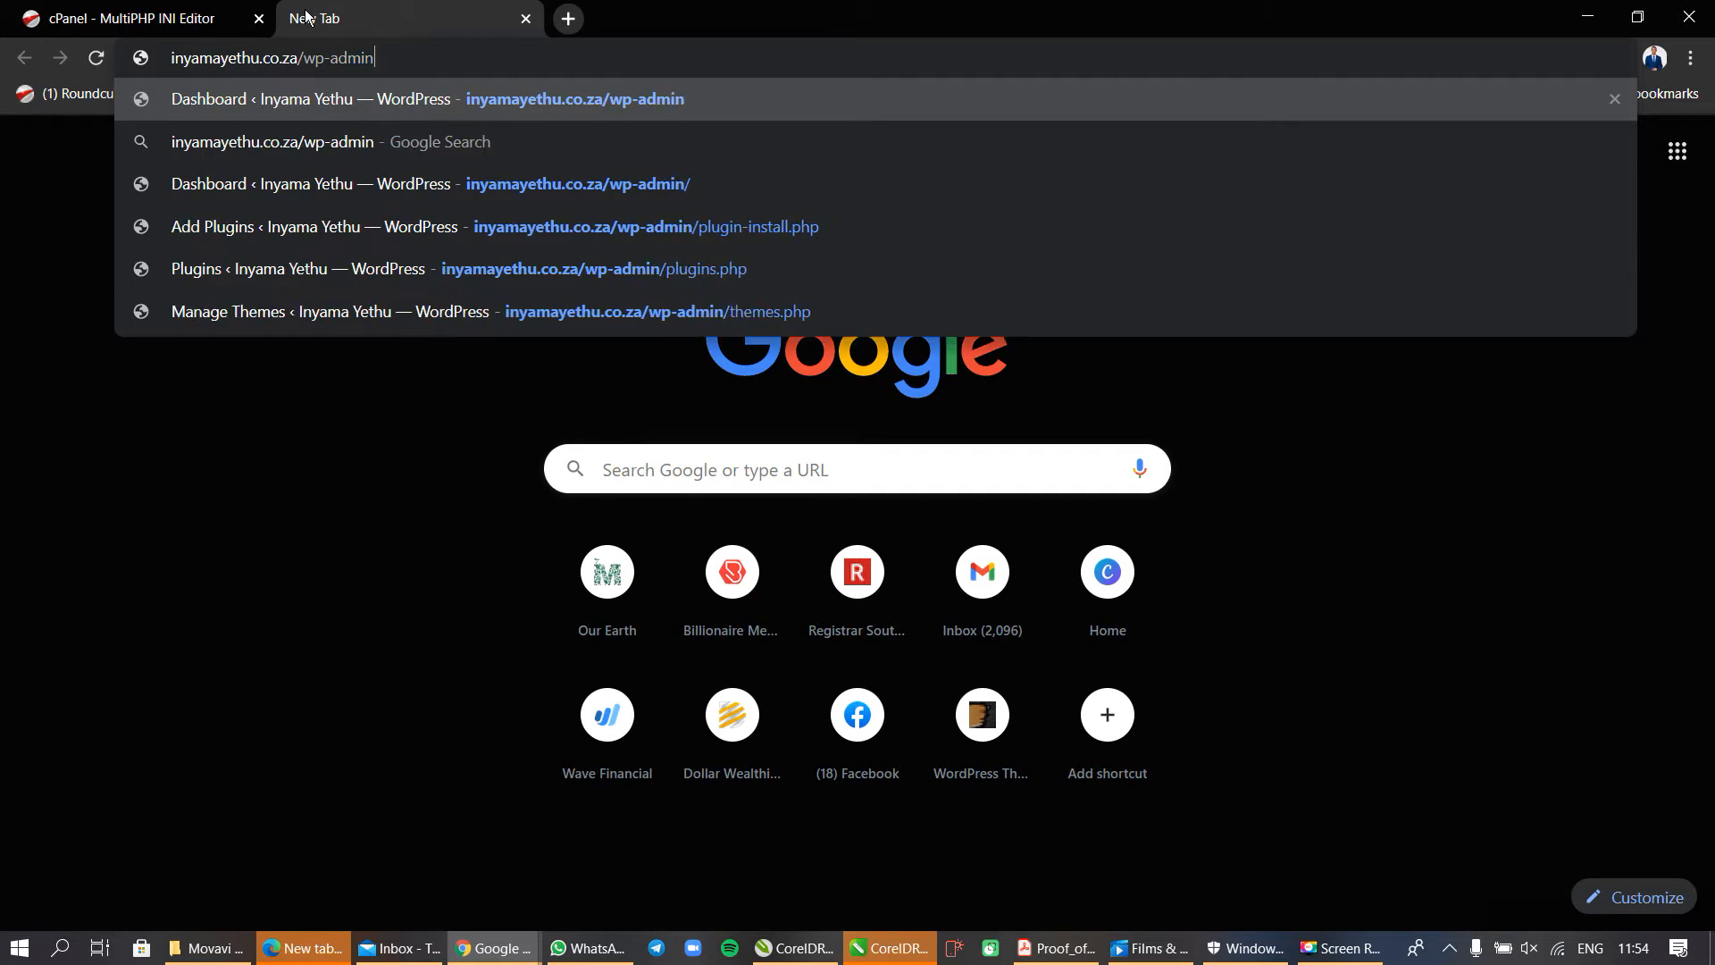
key(Return)
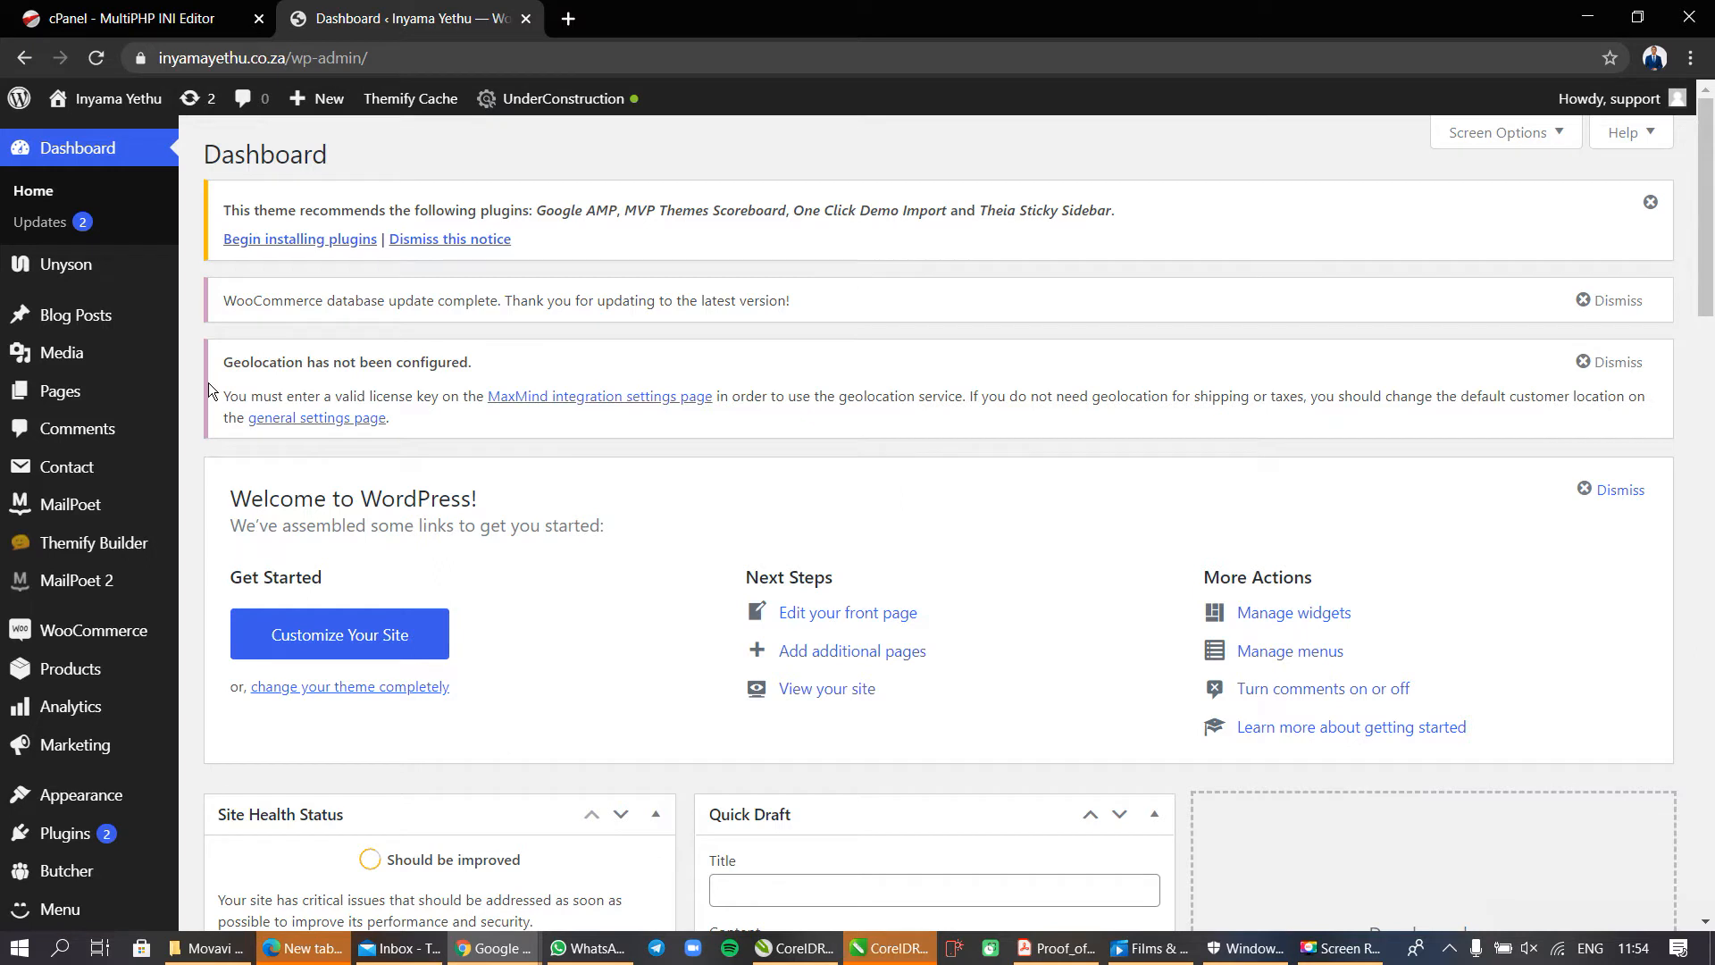
Go to the page for adding new plugins and search for "max upload".
mouse_move(89, 823)
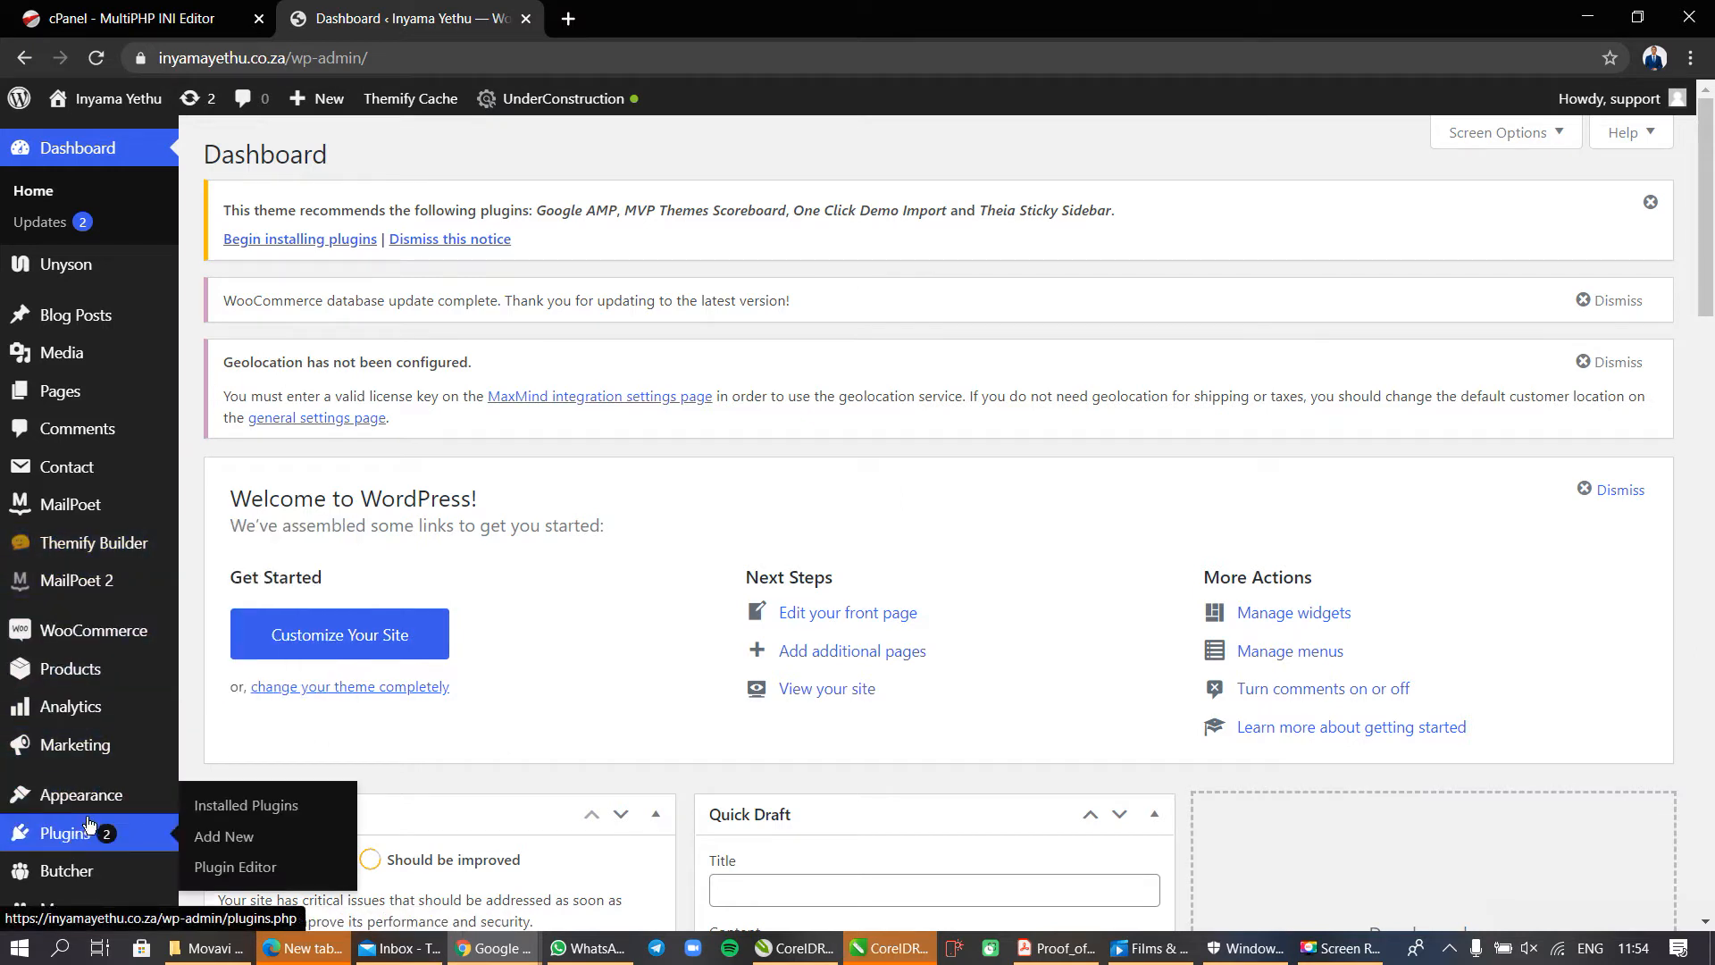
click(230, 843)
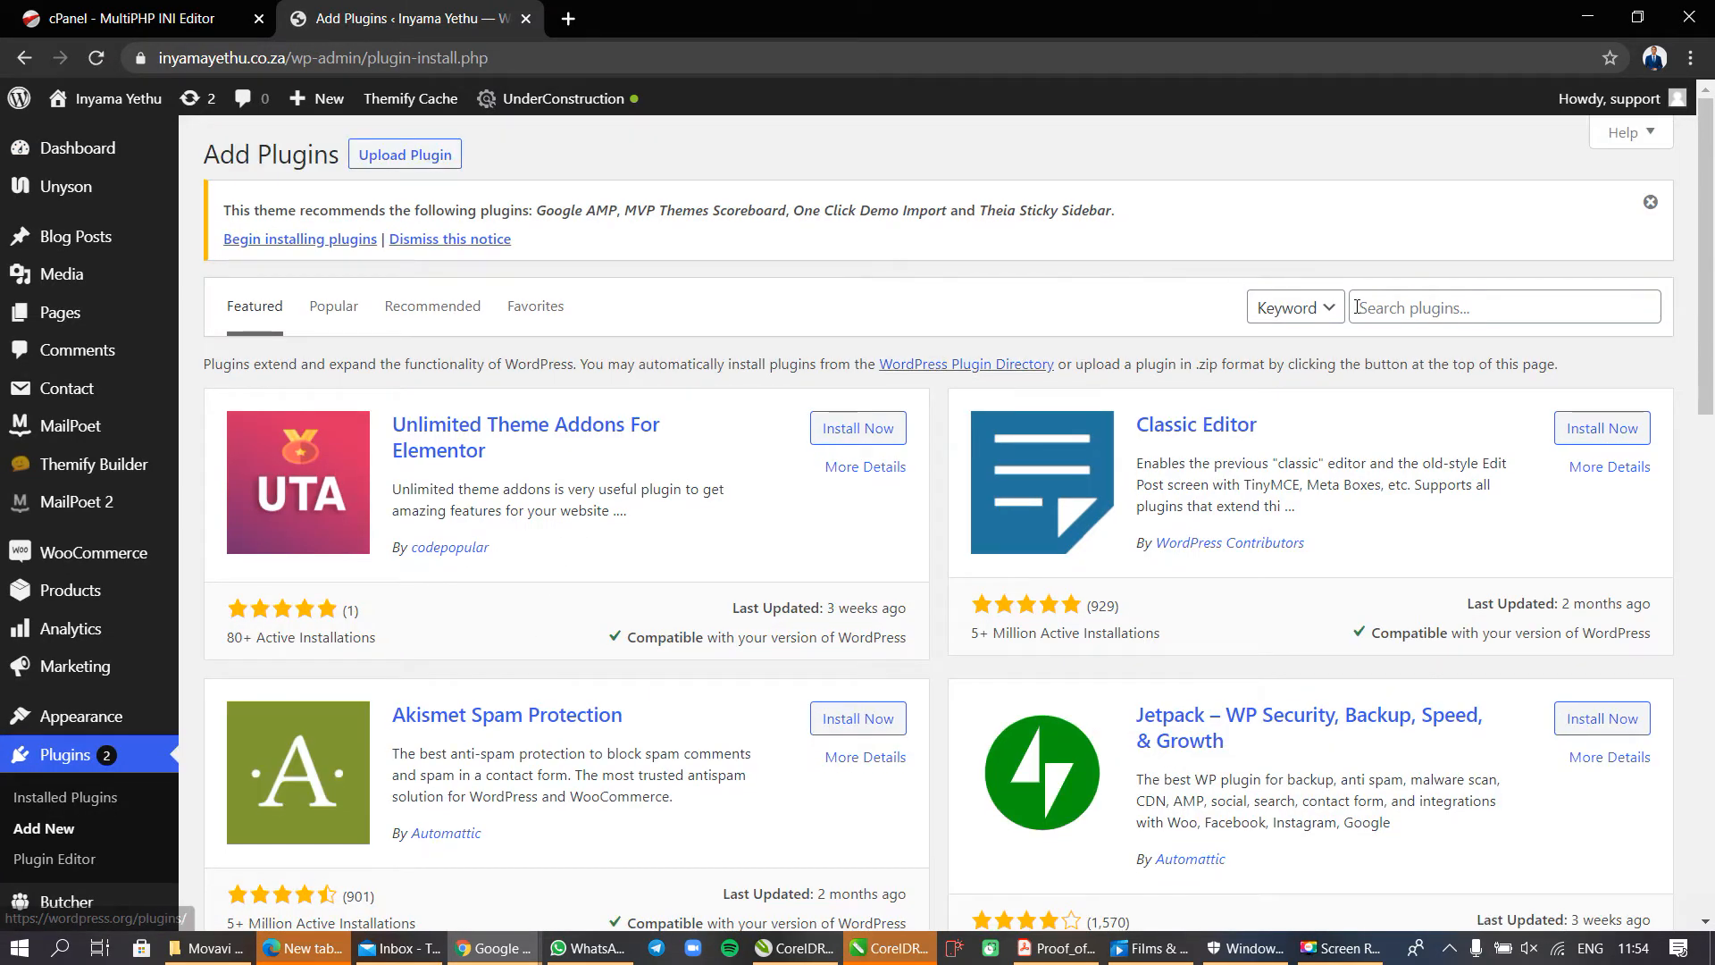
click(1382, 306)
text(m)
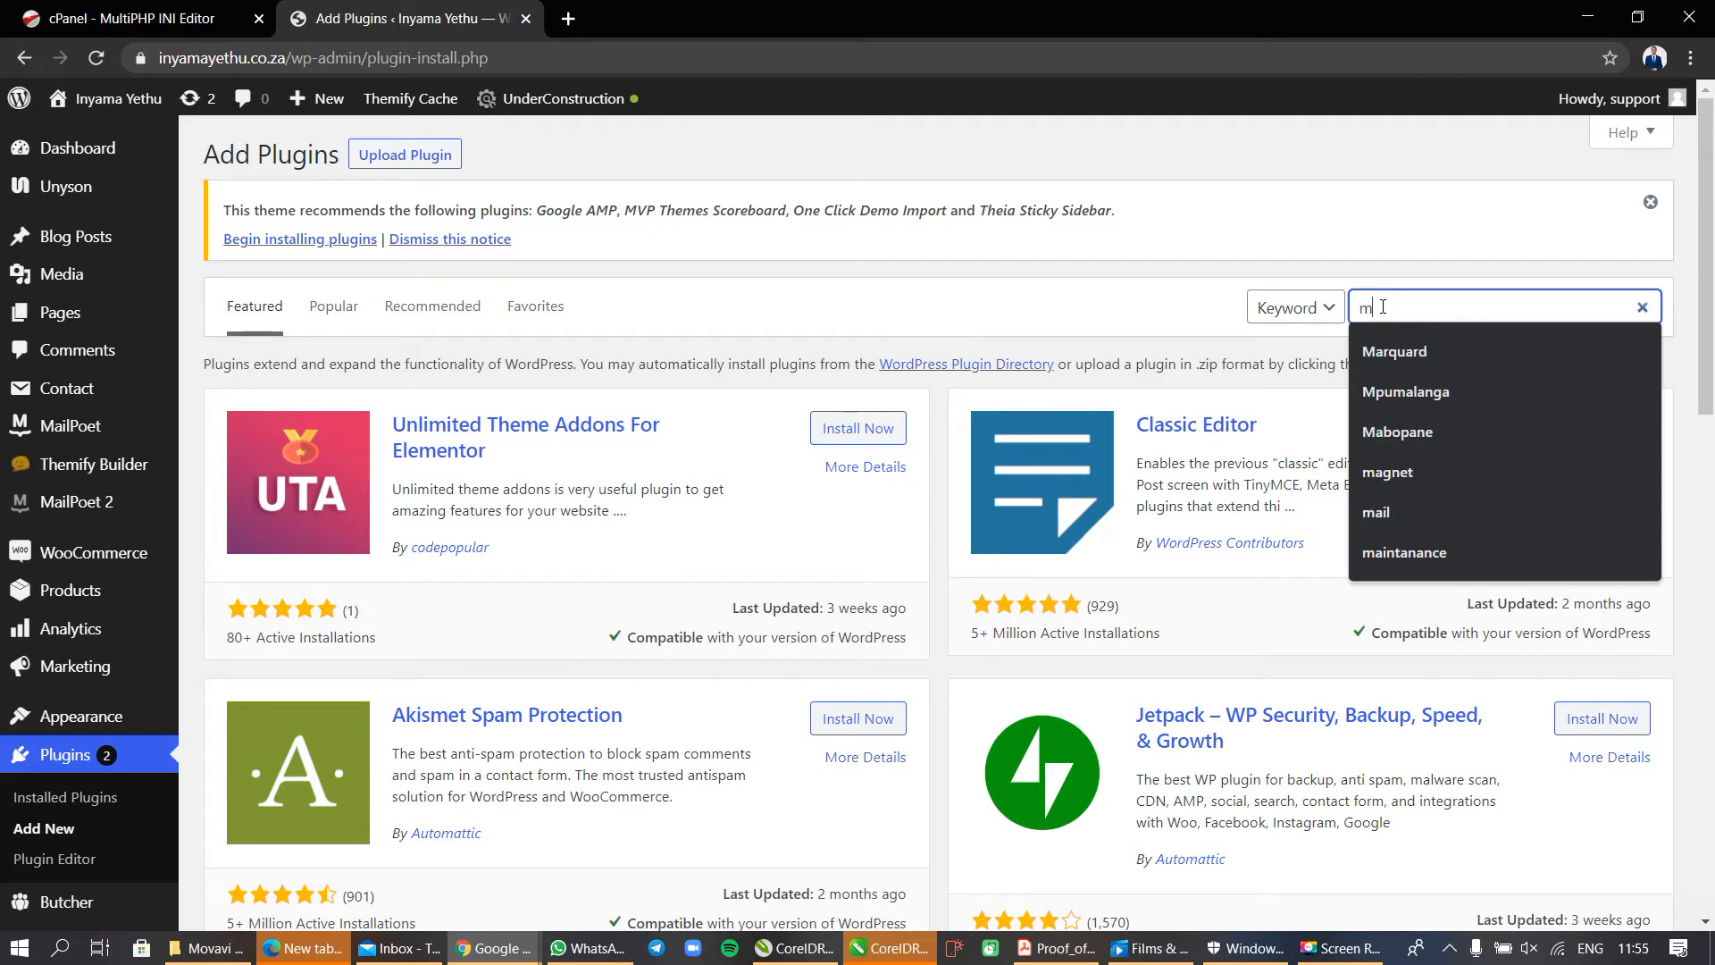
text(ax )
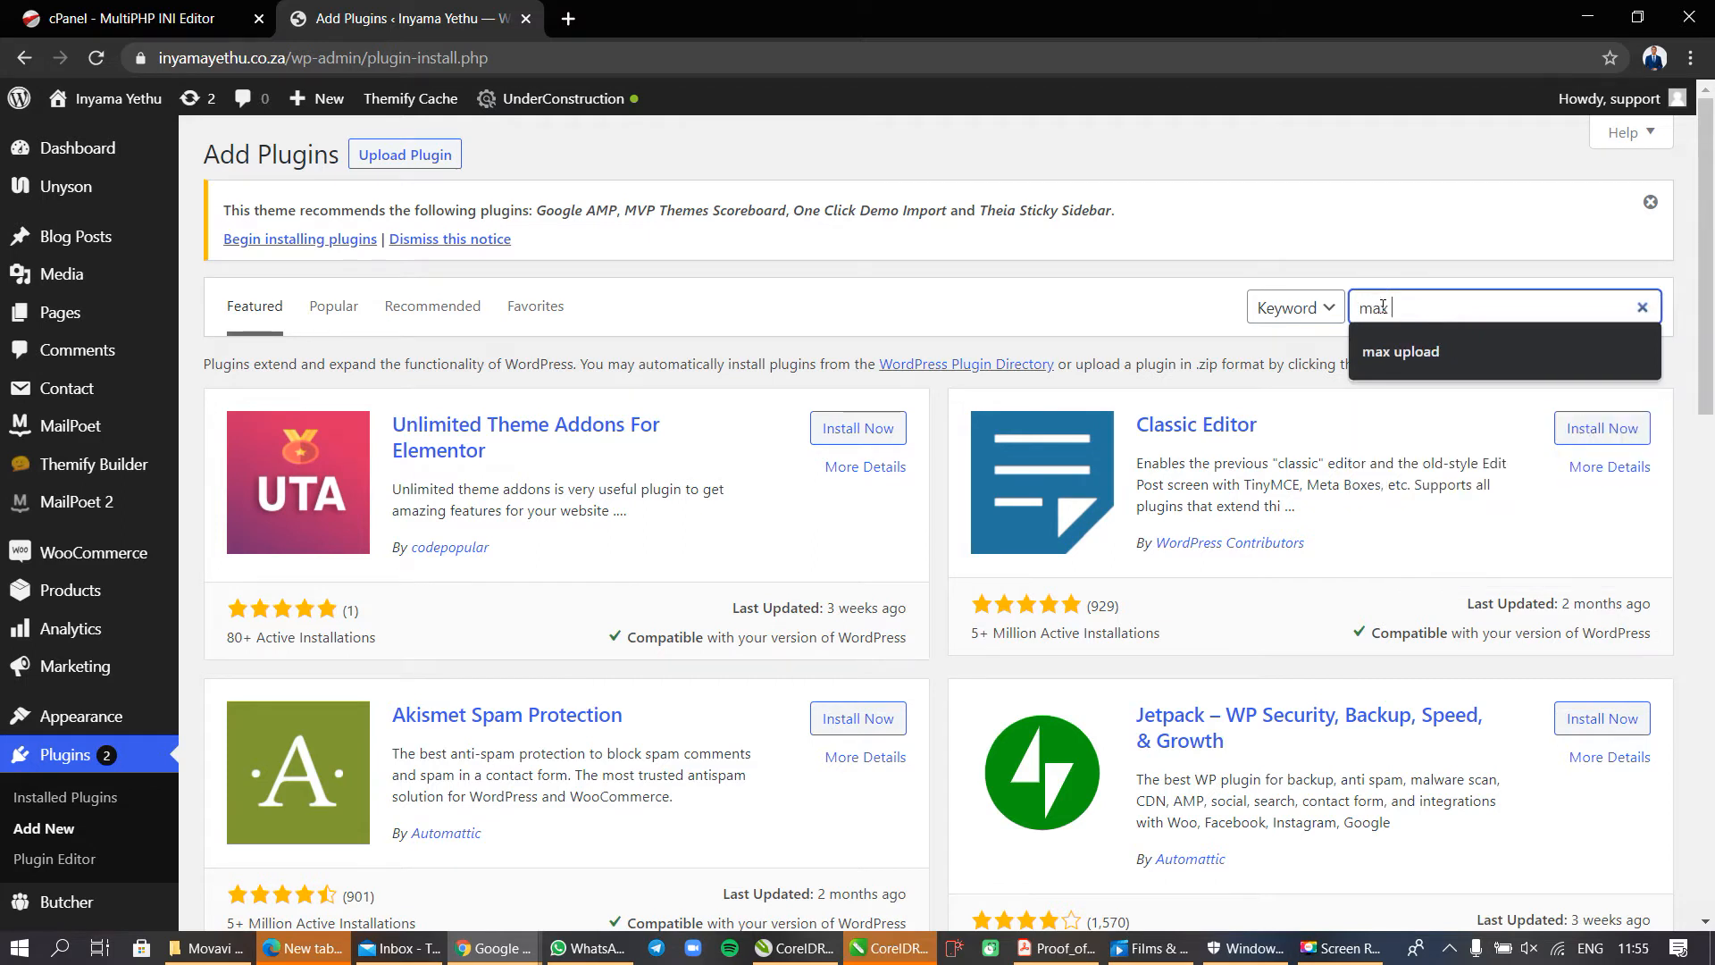
text(uploa)
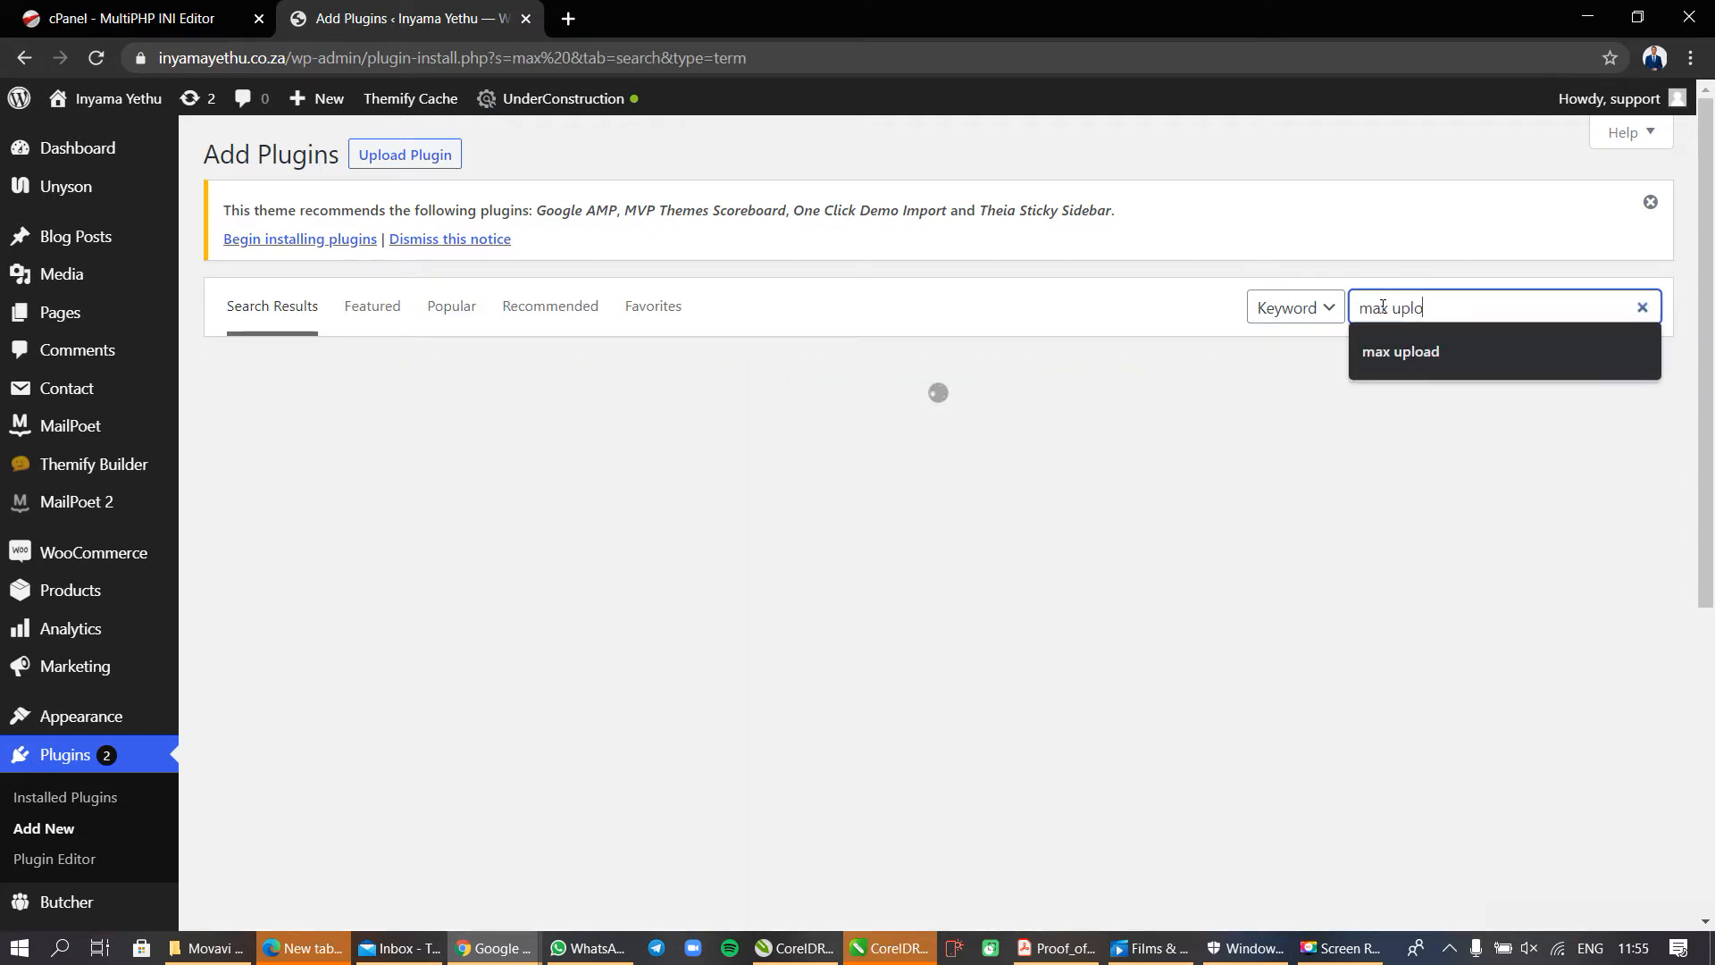
text(d)
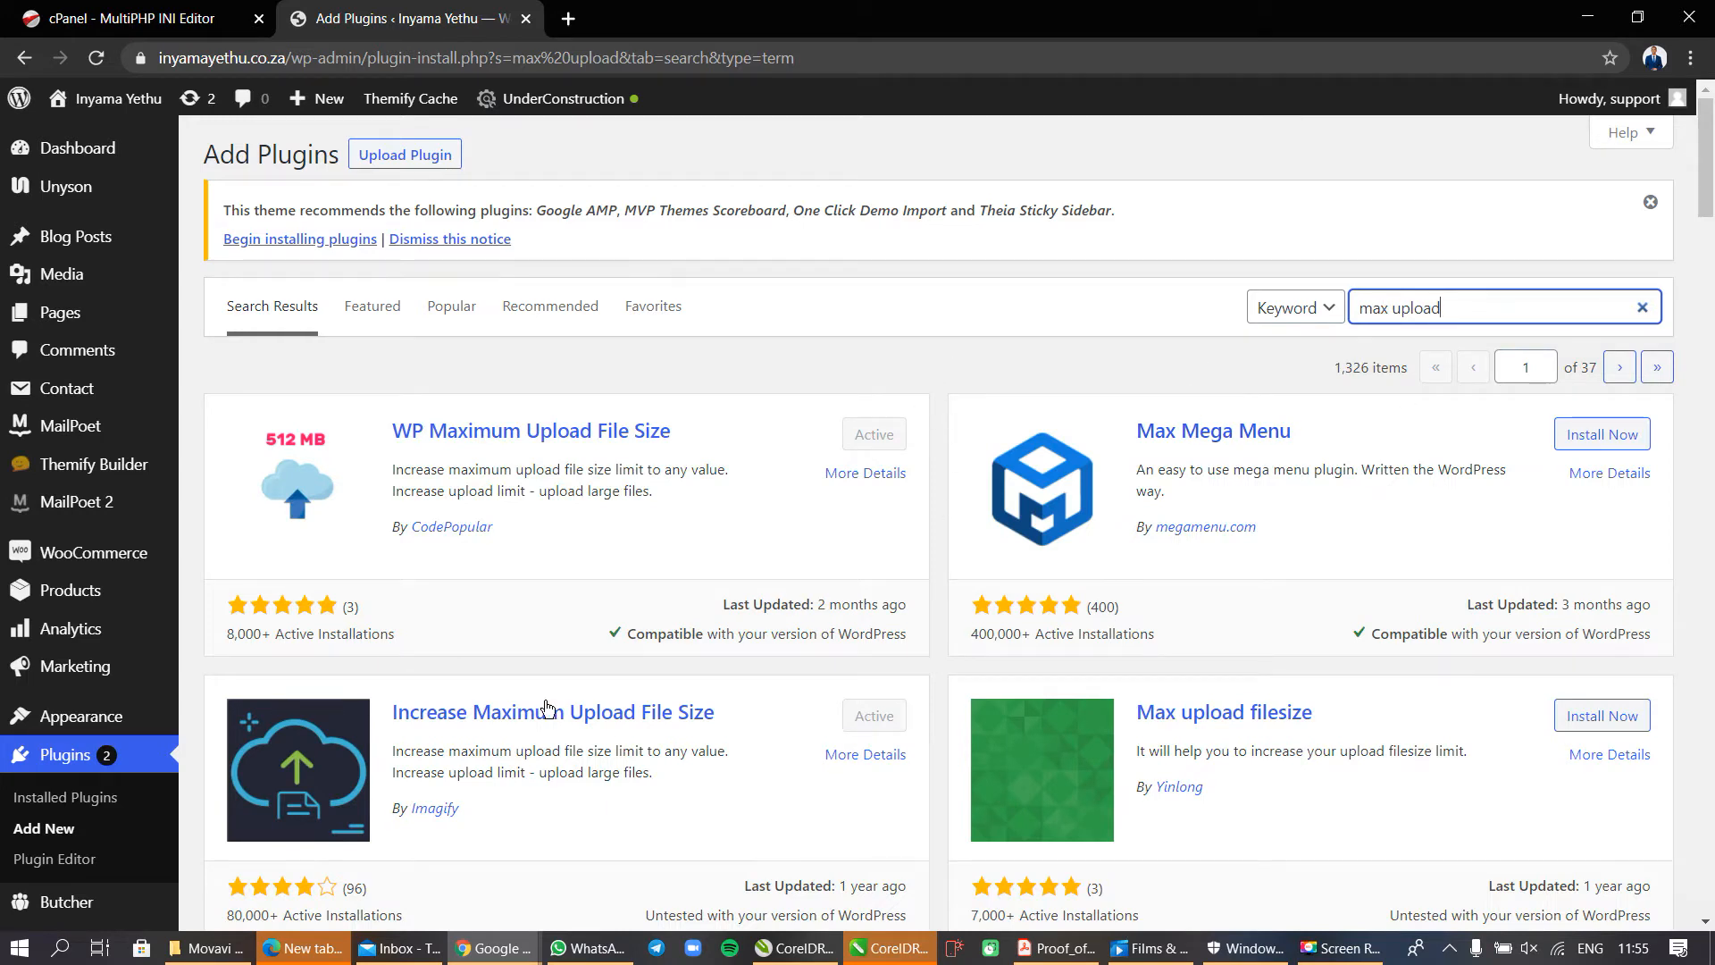
Examine the rating, installation count and last update of Imagify's Increase Maximum Upload File Size plugin.
scroll(604, 833, down, 1)
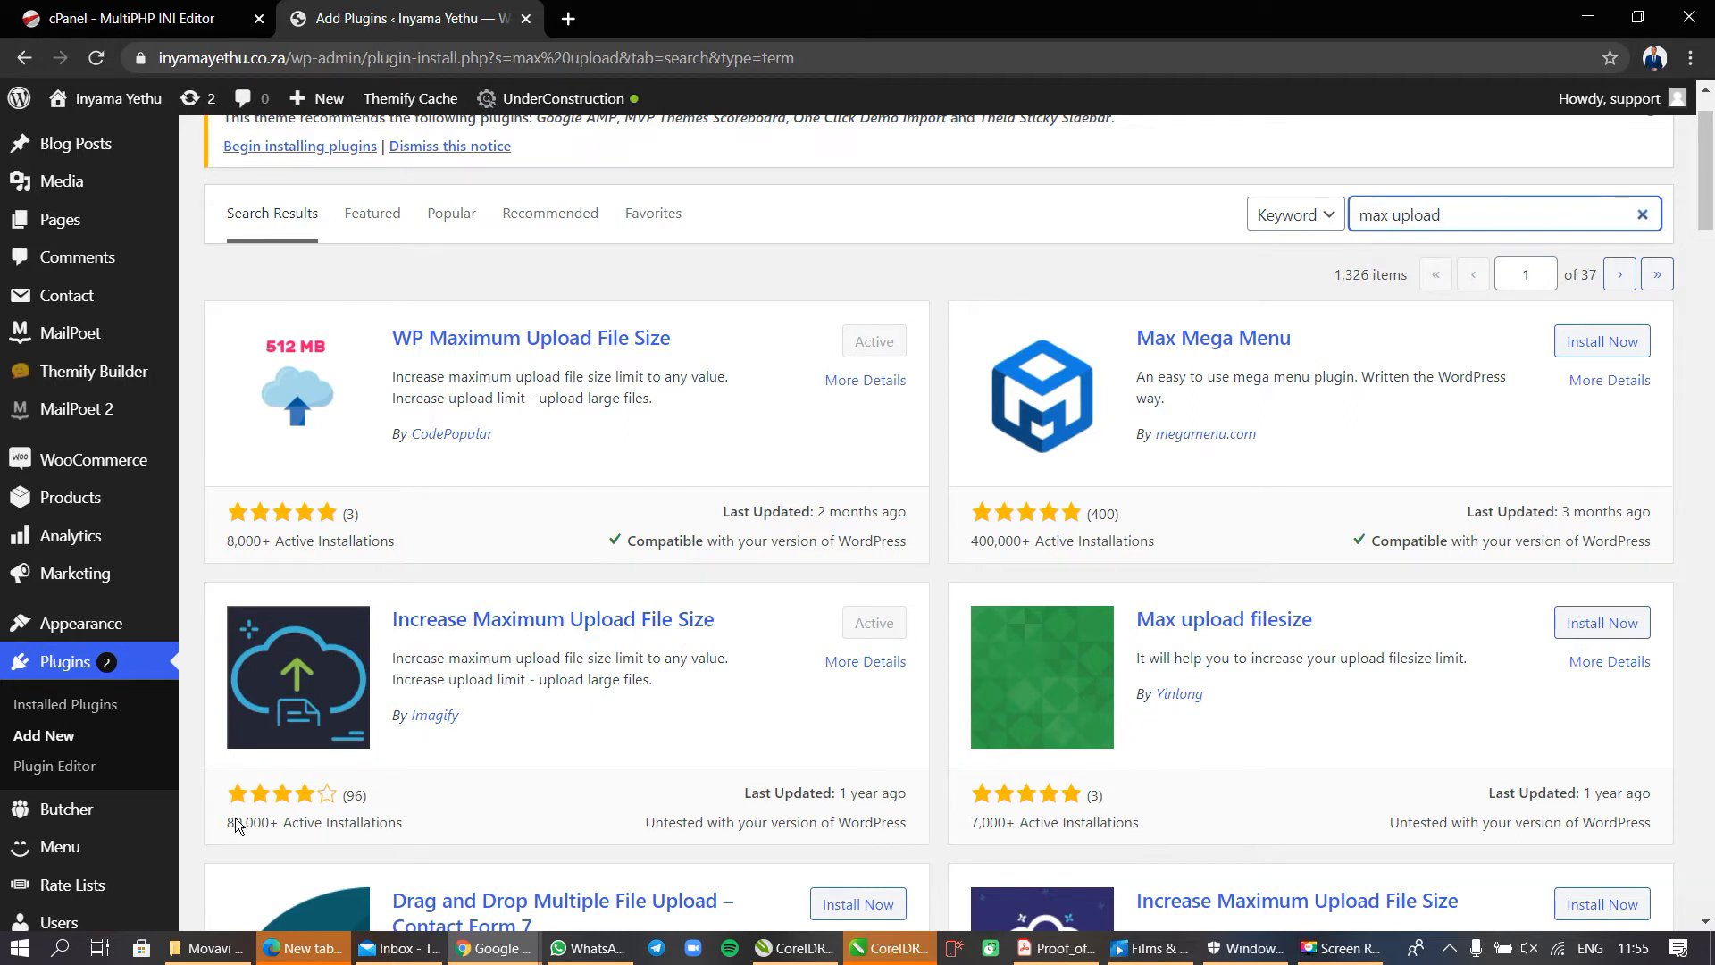
drag(439, 827, 224, 827)
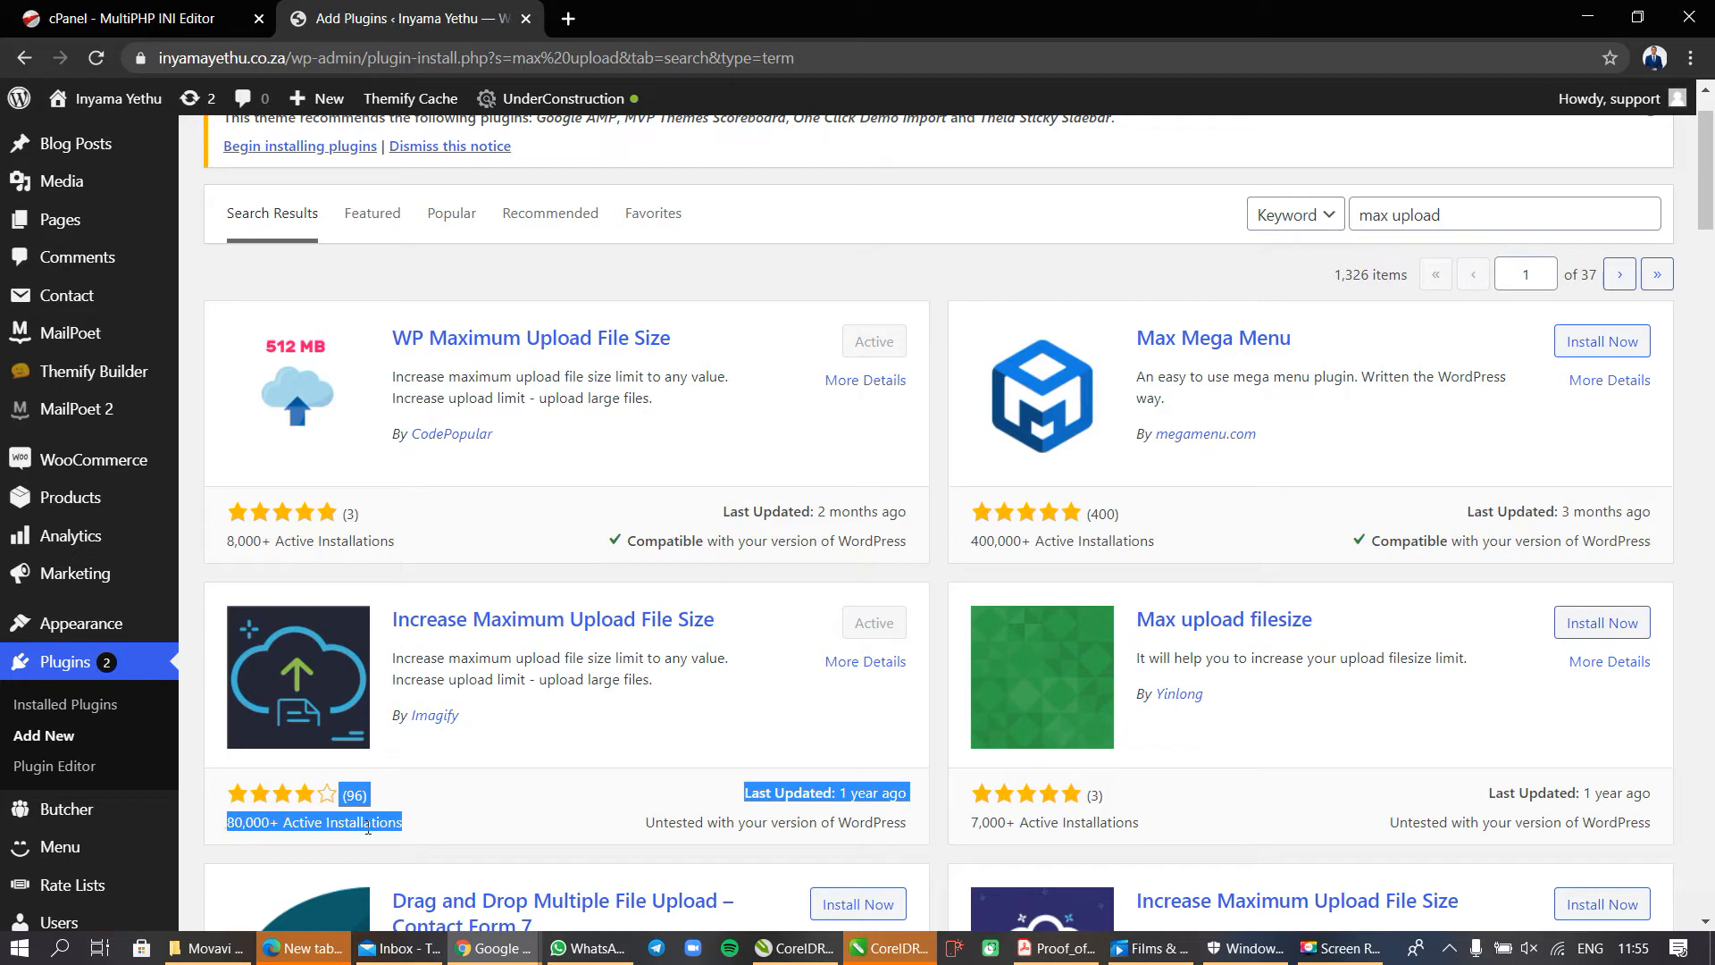
click(540, 835)
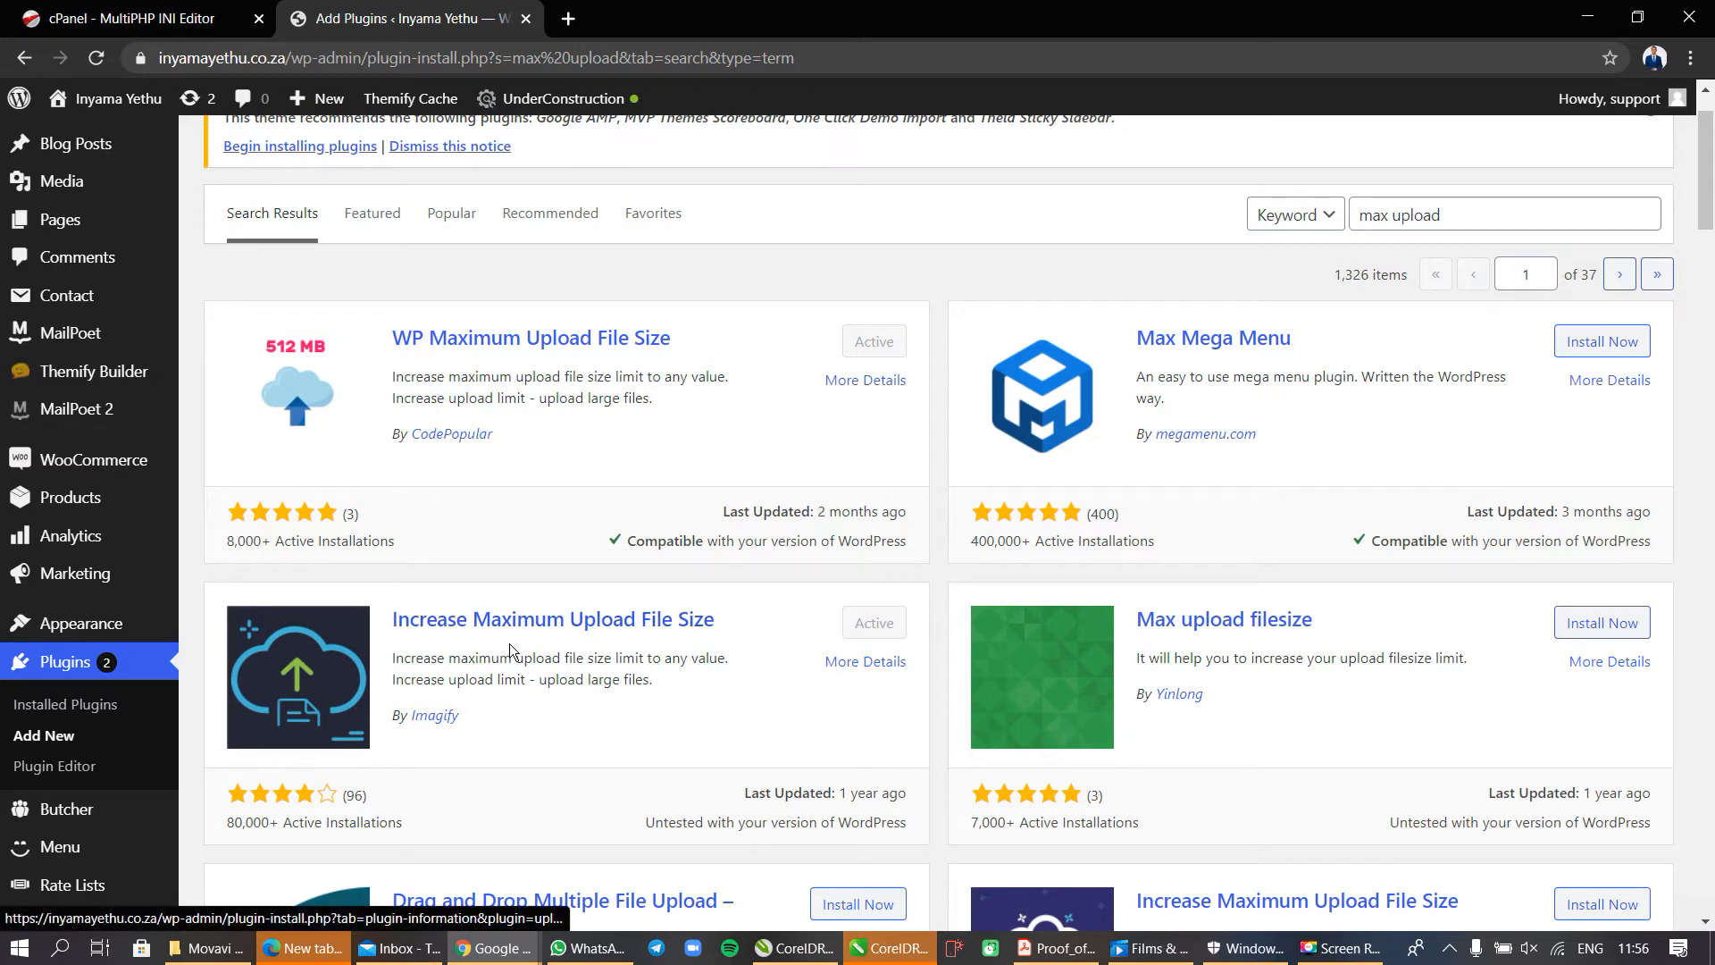
scroll(93, 744, down, 5)
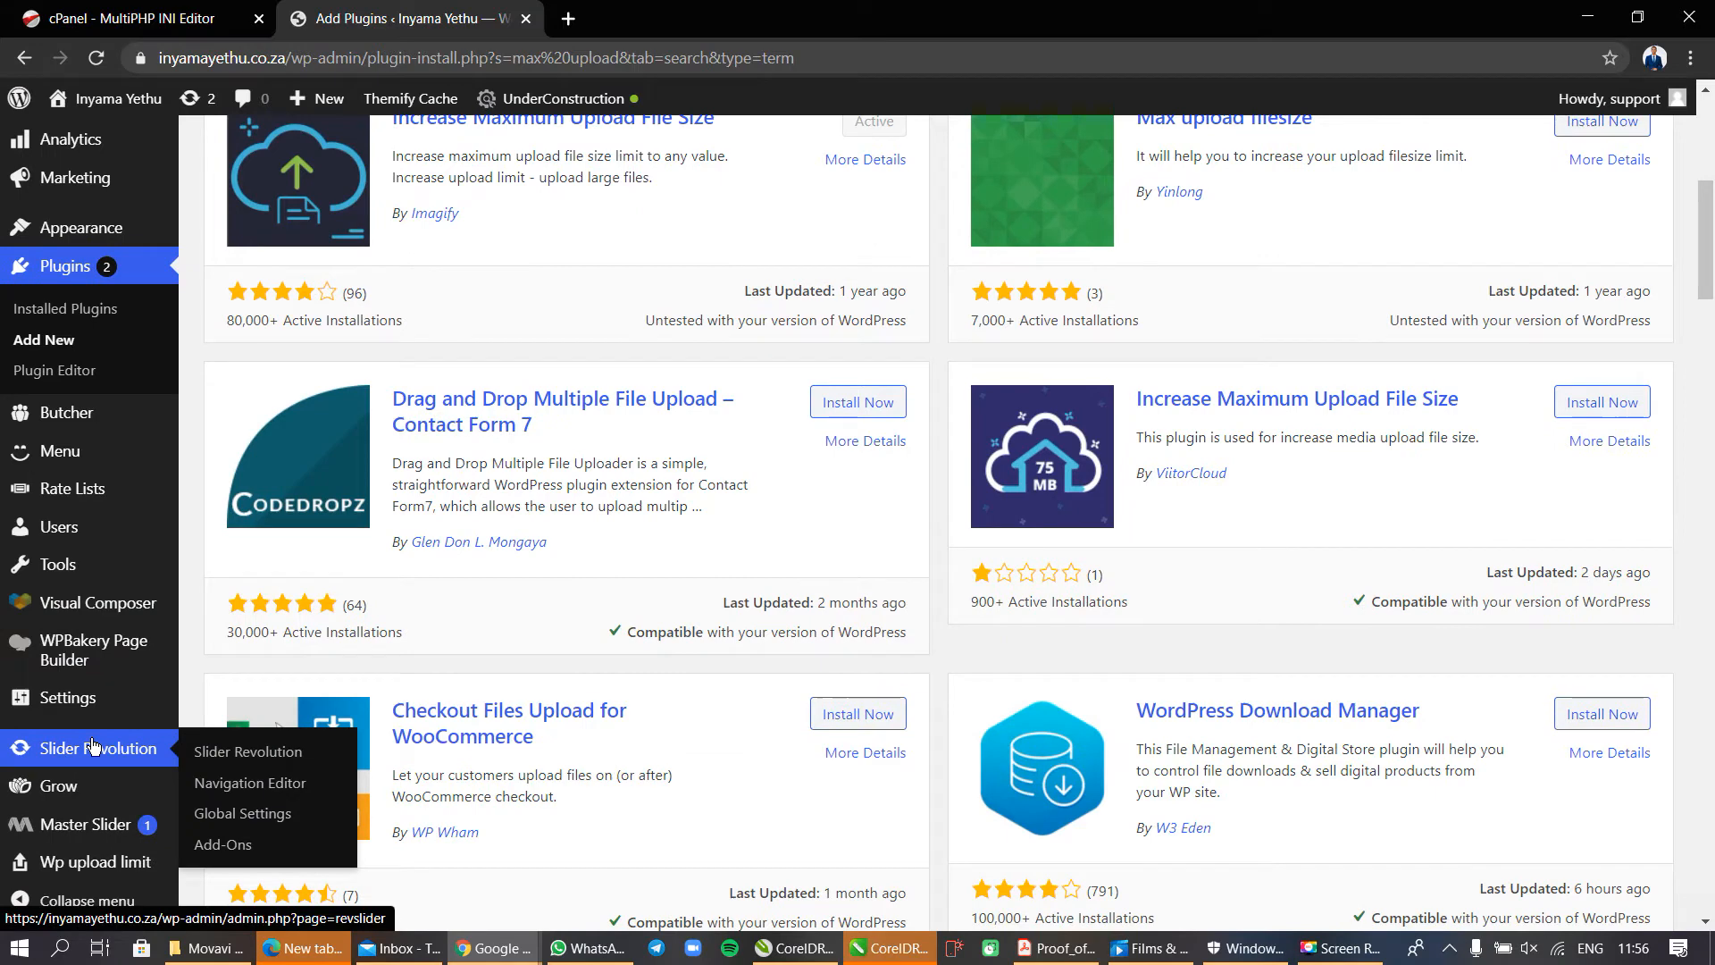
Open the settings page of the Increase Maximum Upload File Size plugin.
mouse_move(125, 706)
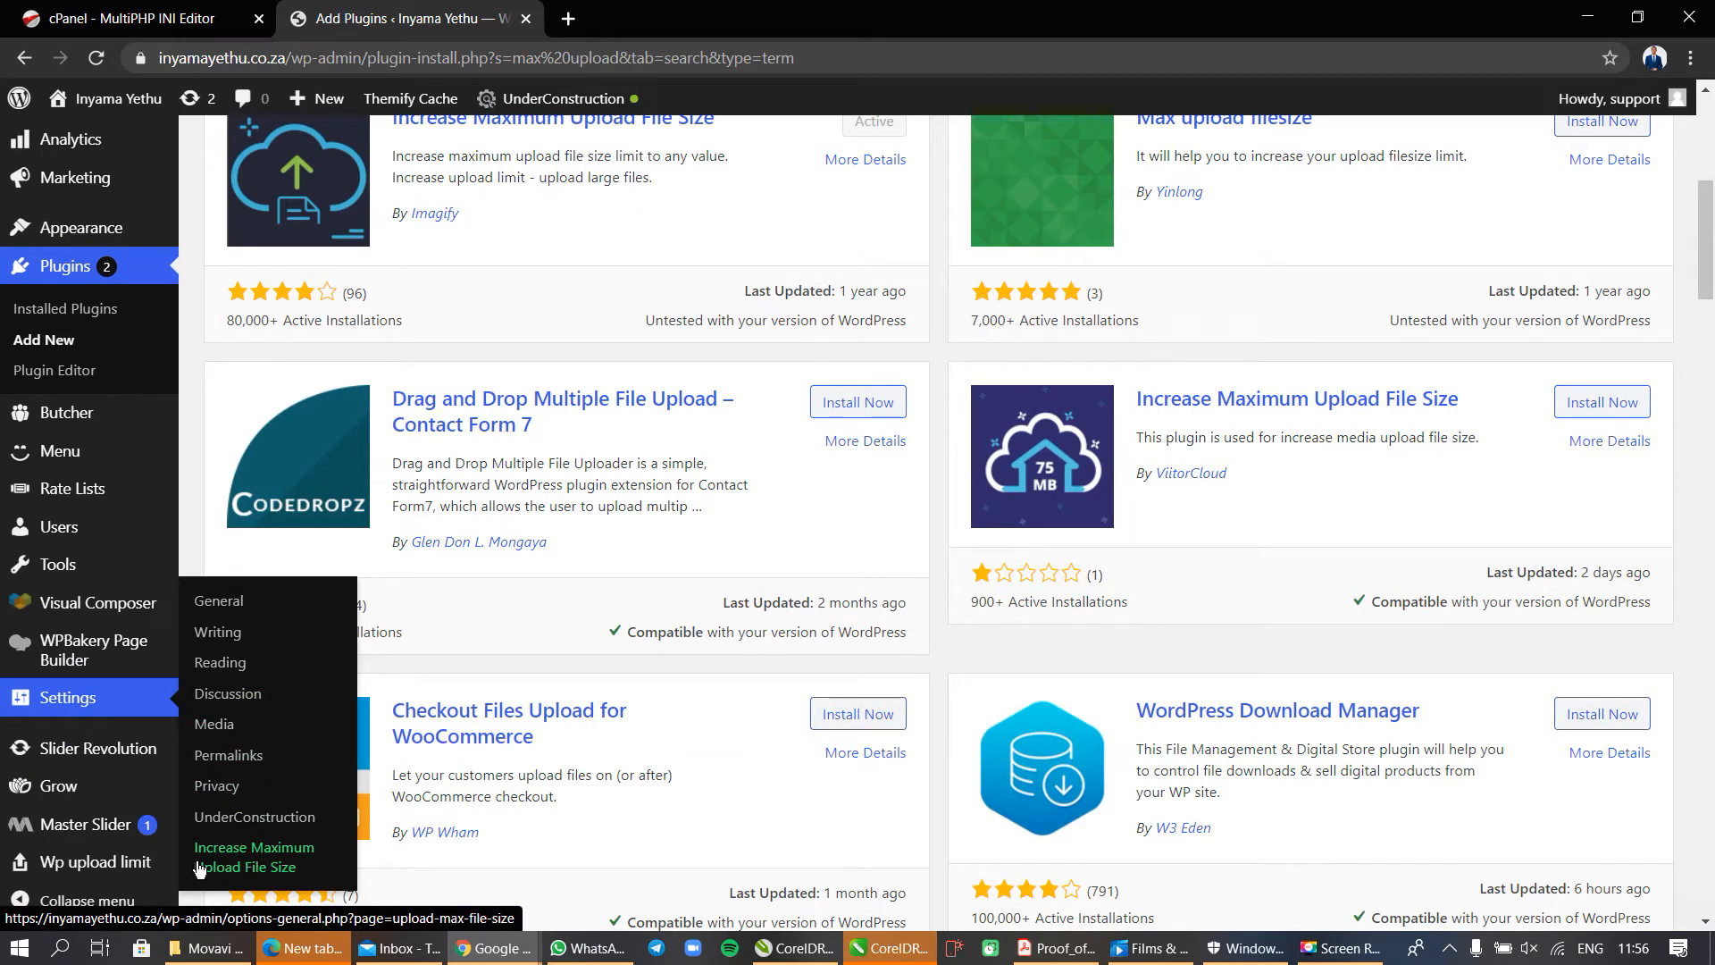
click(305, 872)
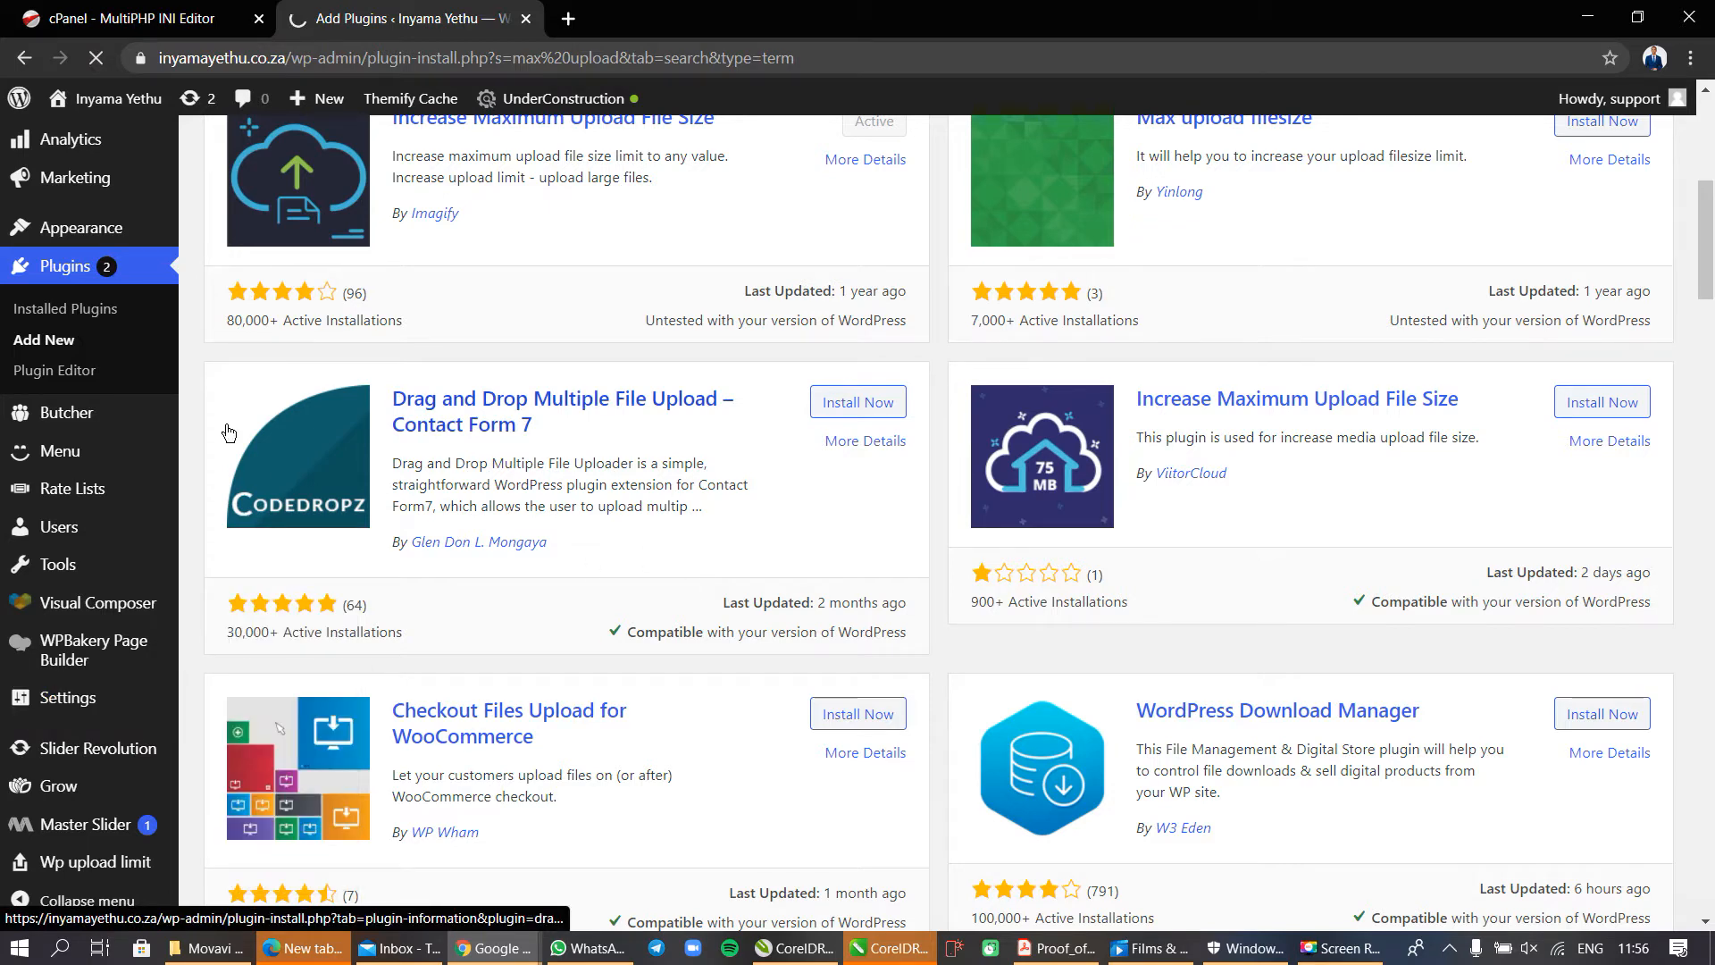
scroll(514, 333, up, 1)
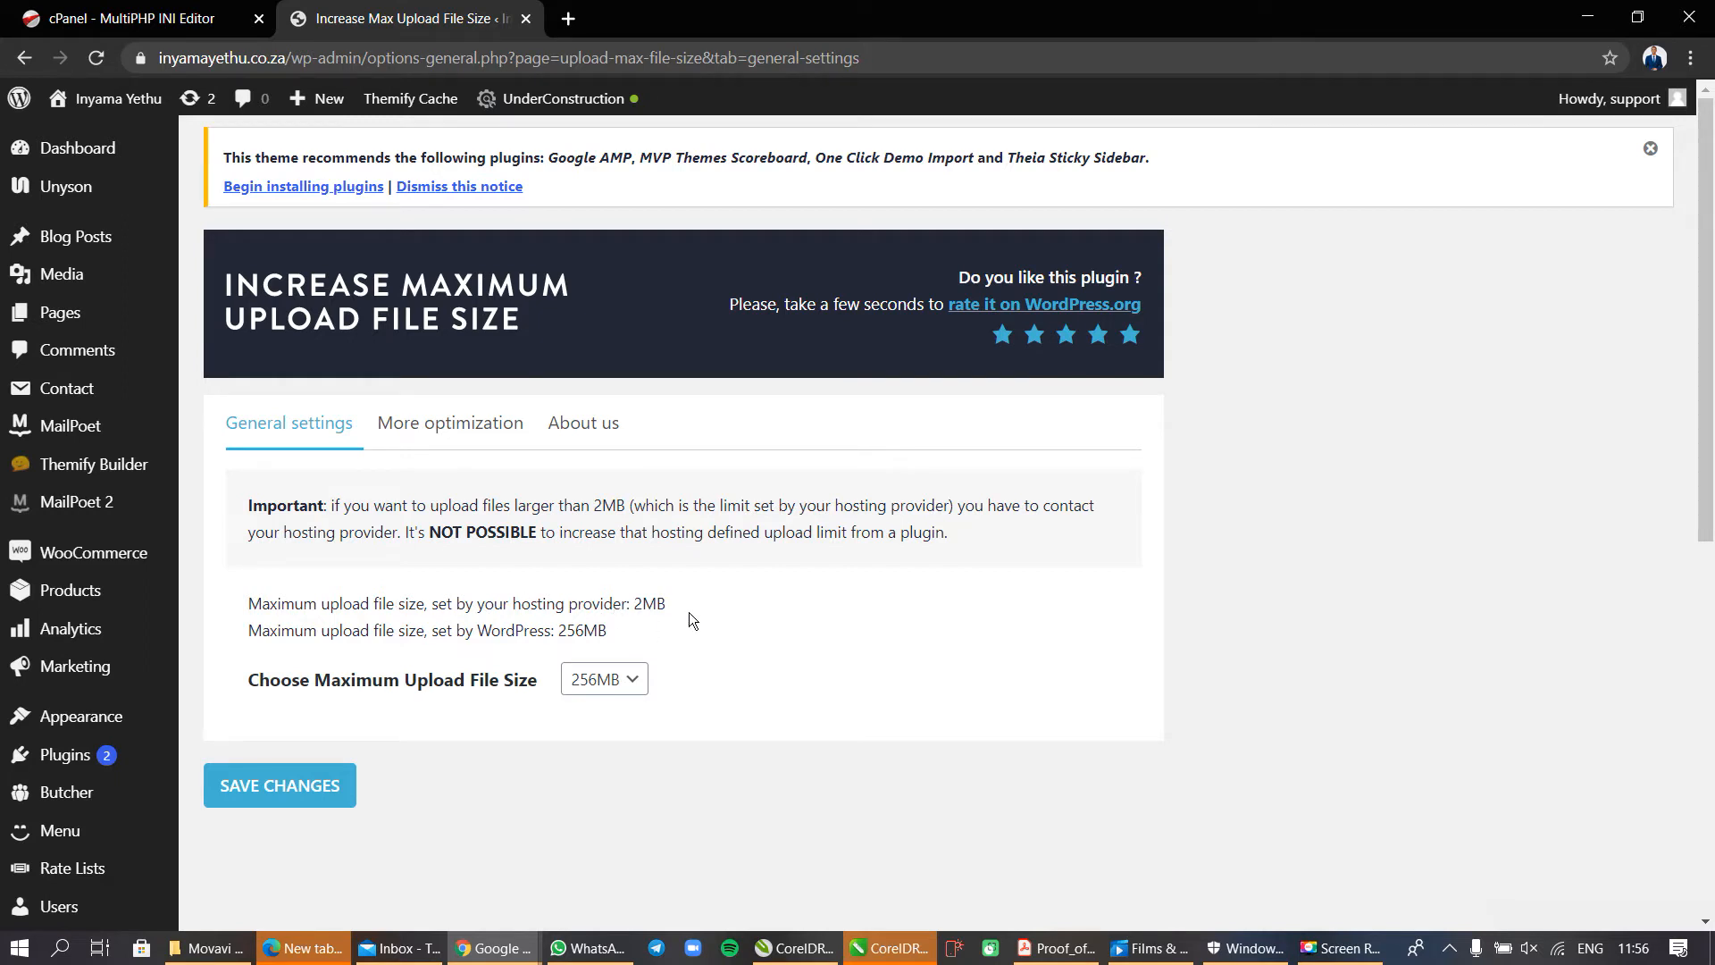
Compare the plugin's hosting provider limit with upload_max_filesize in cPanel and read the plugin's note about raising that limit.
drag(677, 603, 616, 591)
click(250, 33)
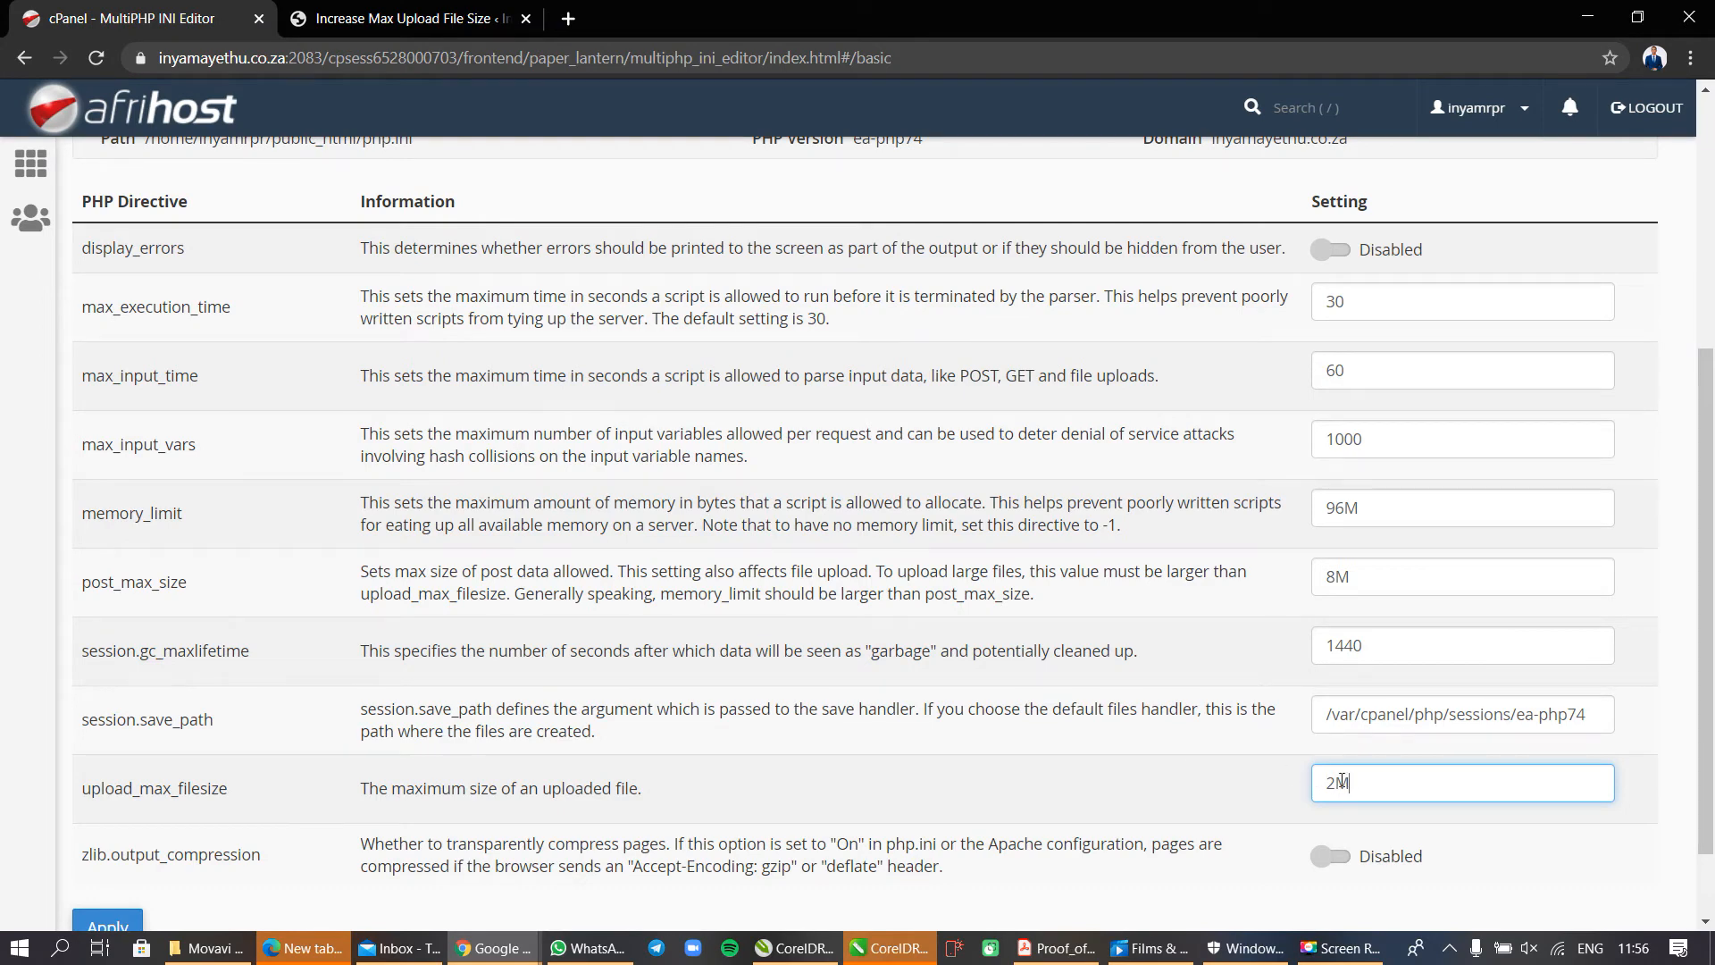
click(402, 18)
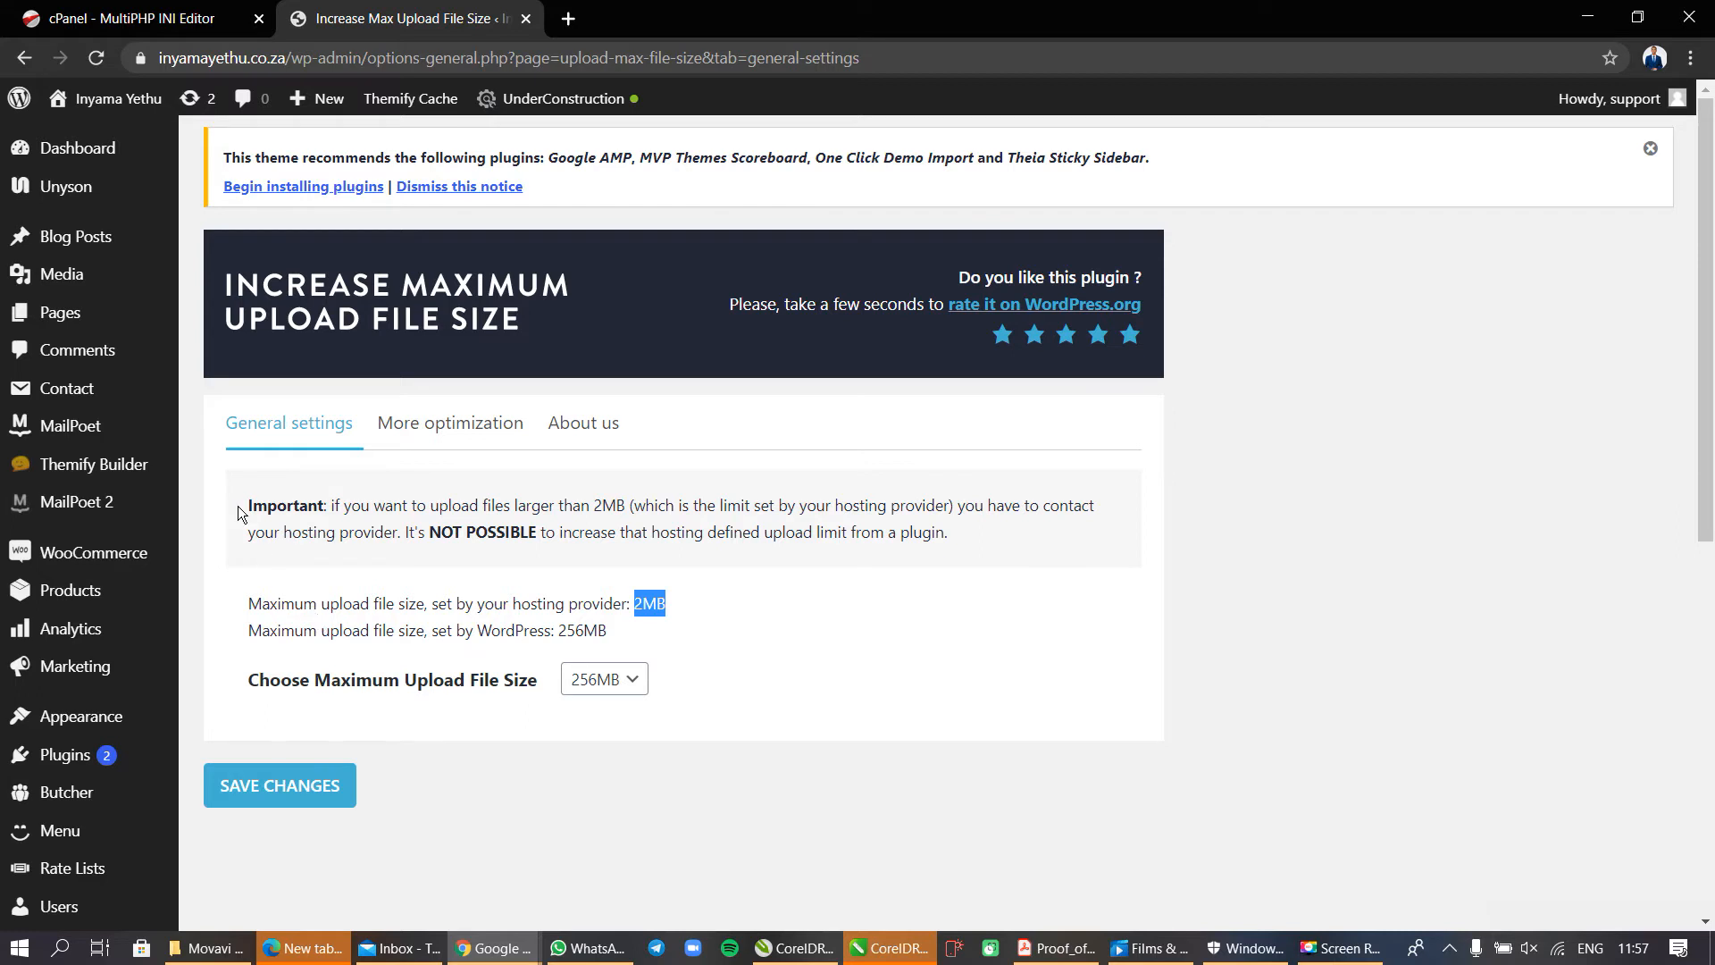
drag(241, 509, 404, 531)
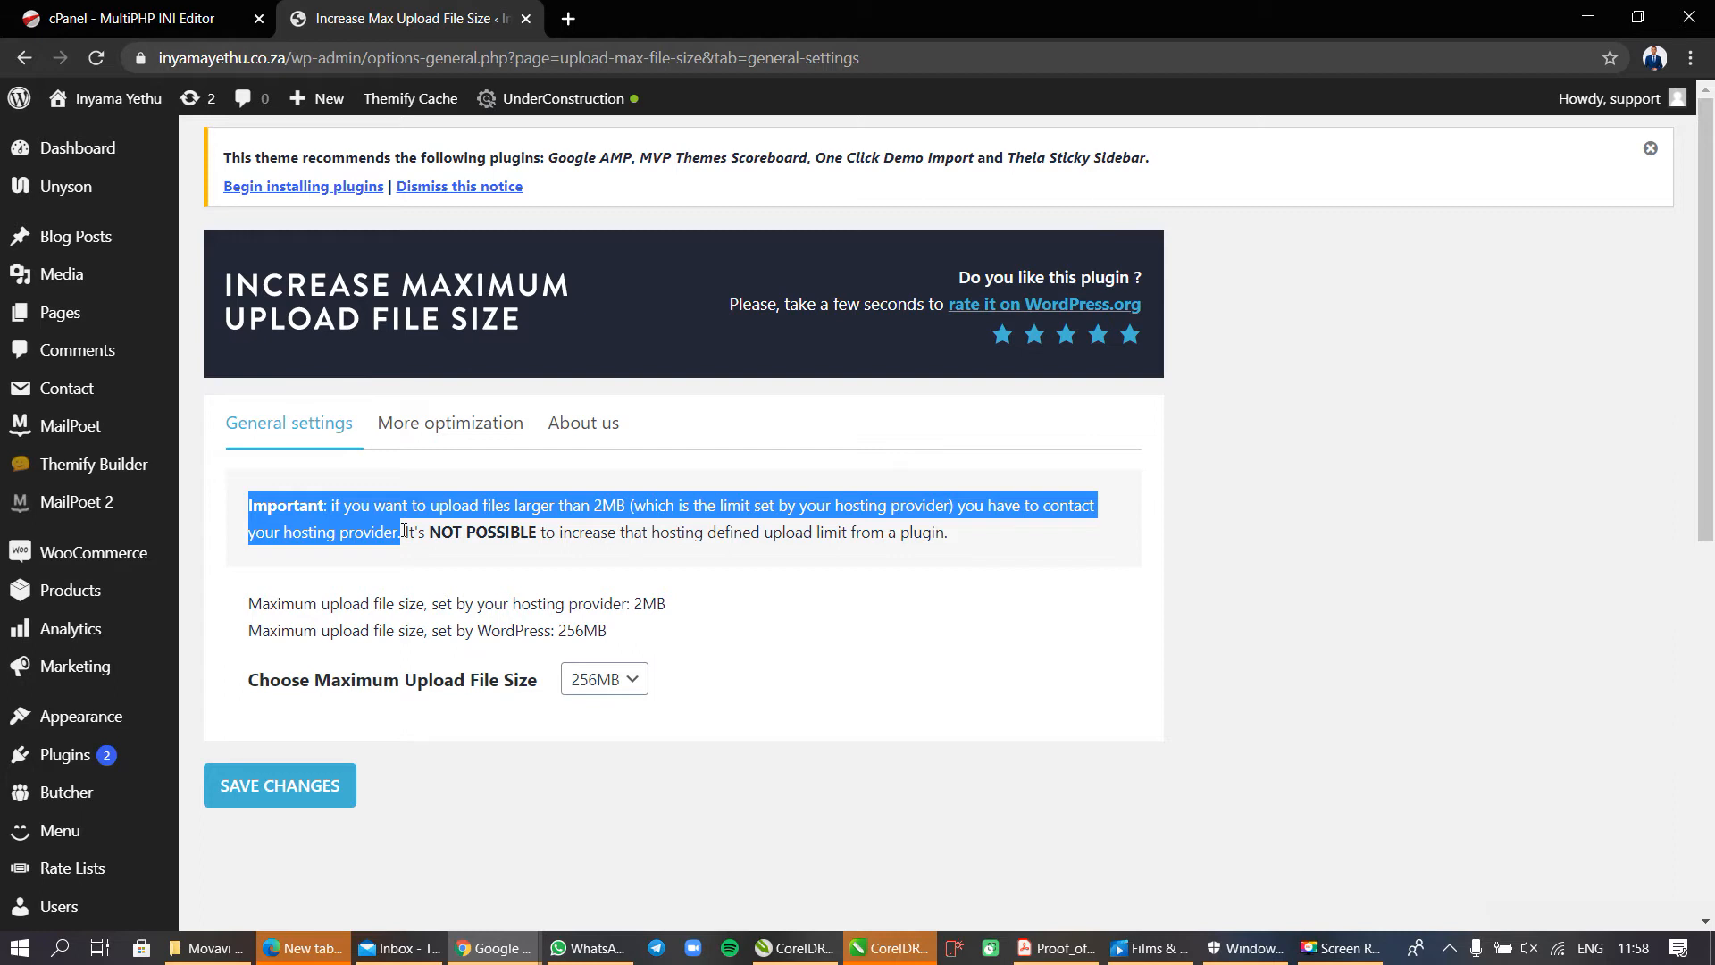
click(403, 532)
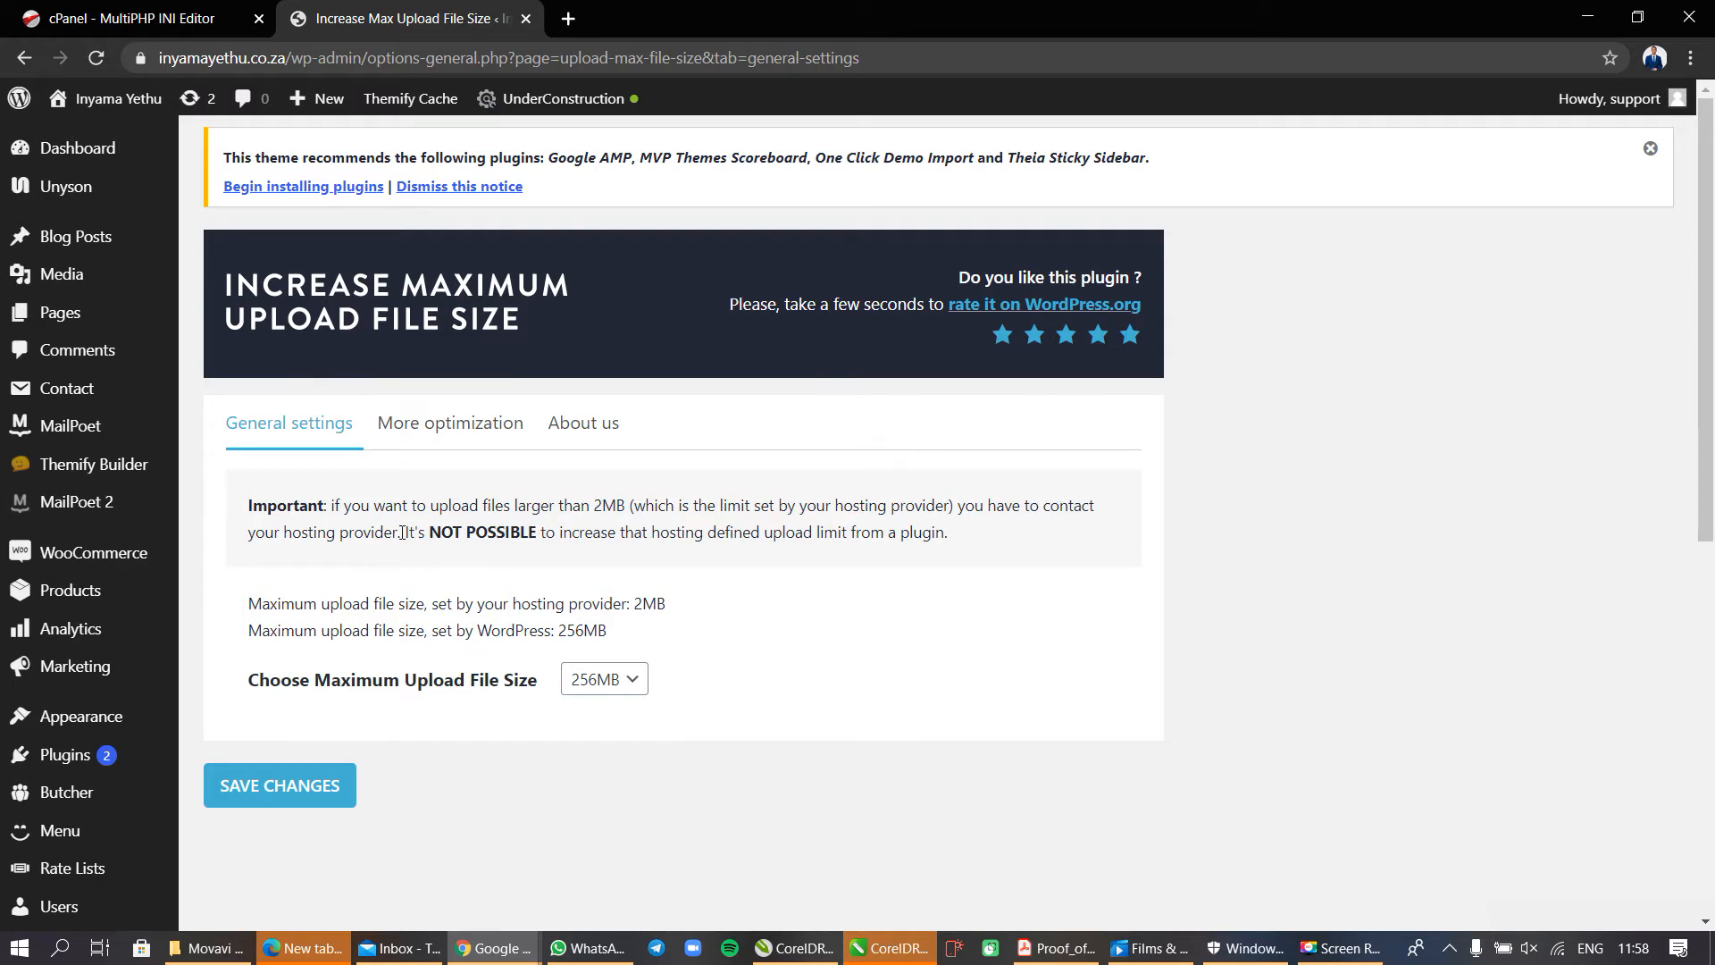
drag(405, 534, 936, 547)
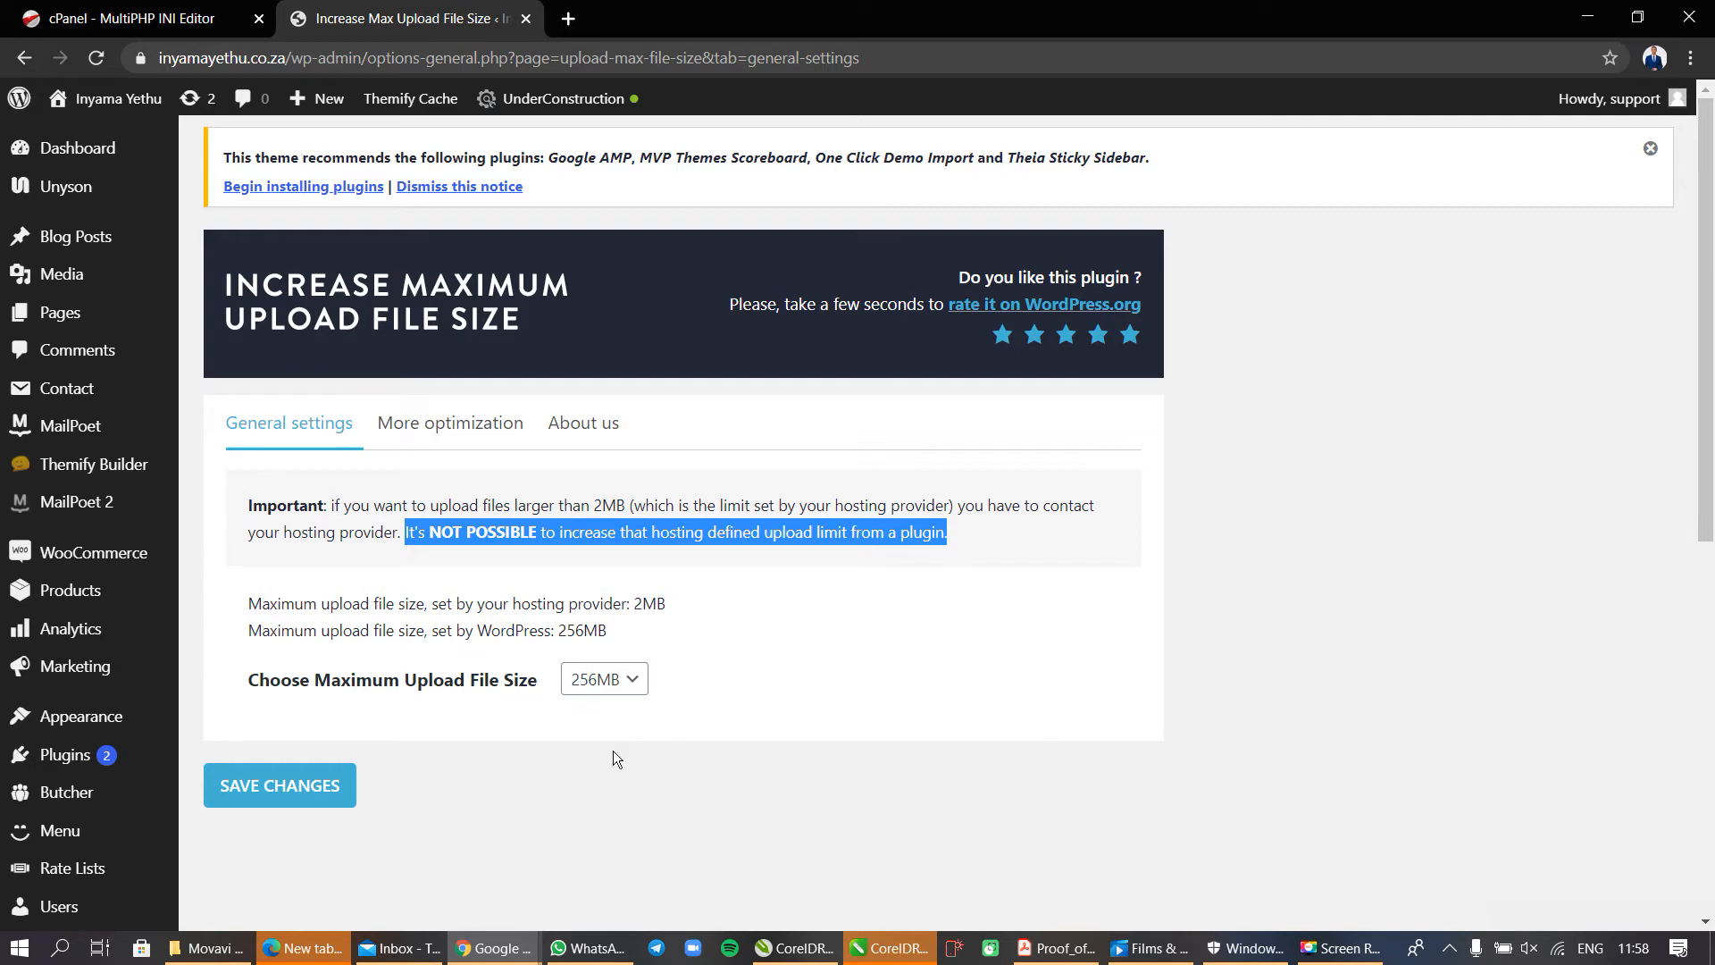
Switch to cPanel's MultiPHP INI Editor, set upload_max_filesize to 200M and apply the change.
click(183, 17)
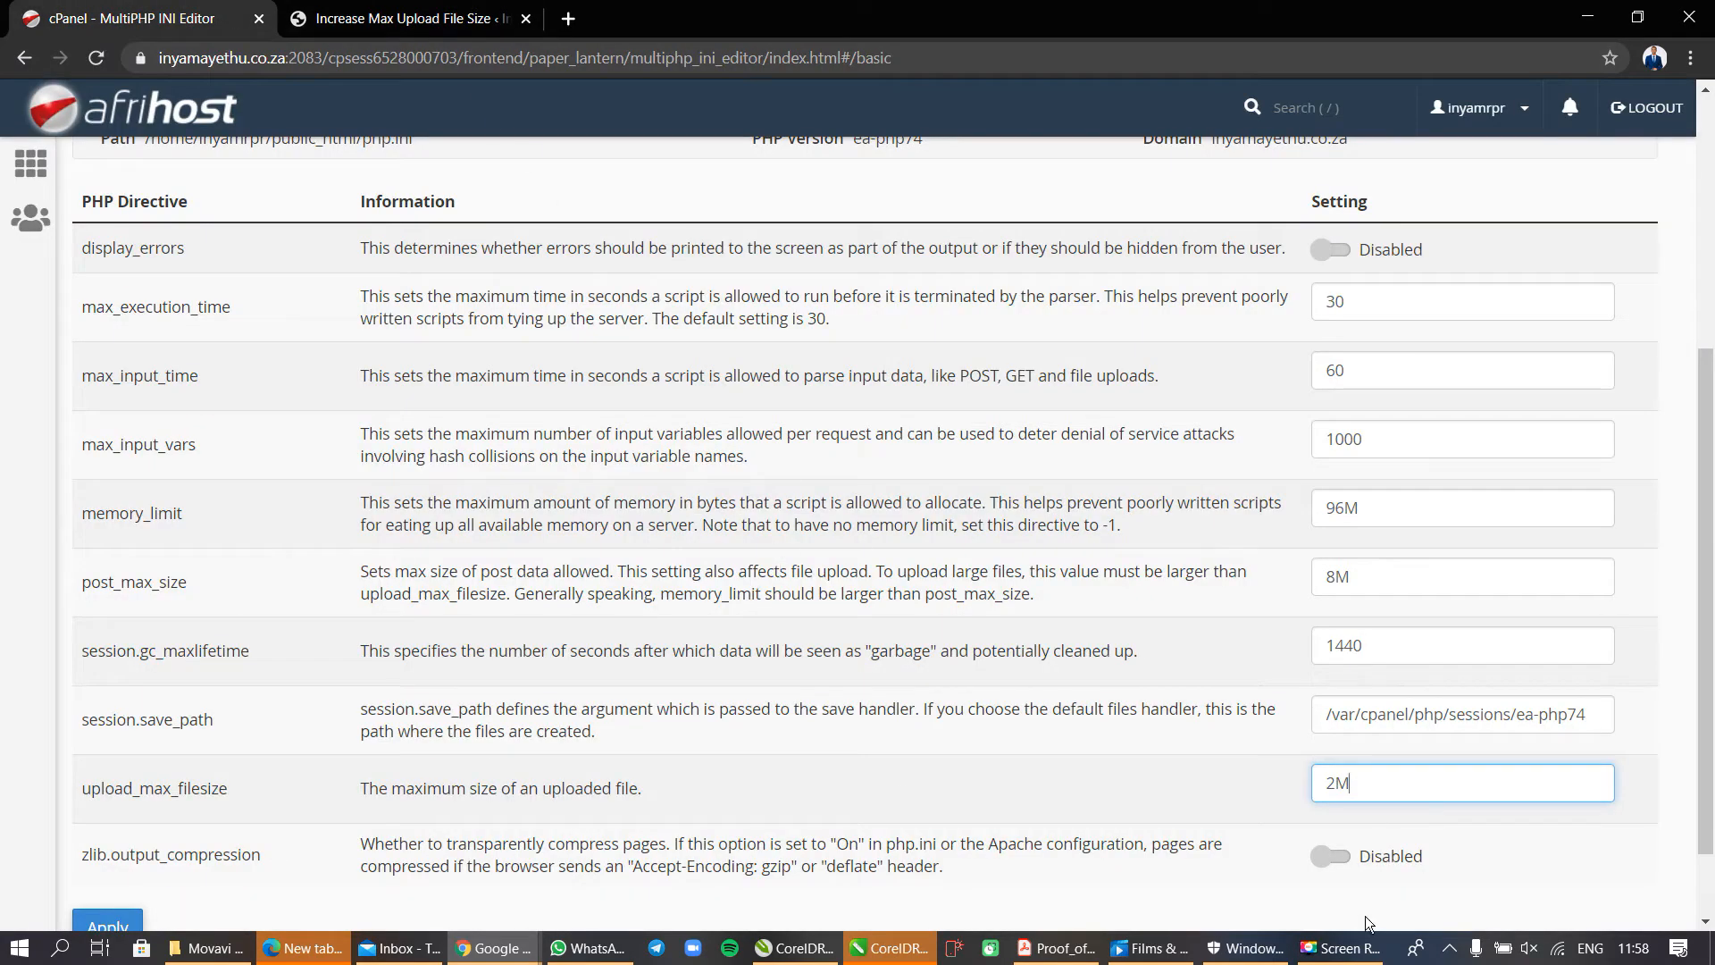
click(1334, 788)
text(00)
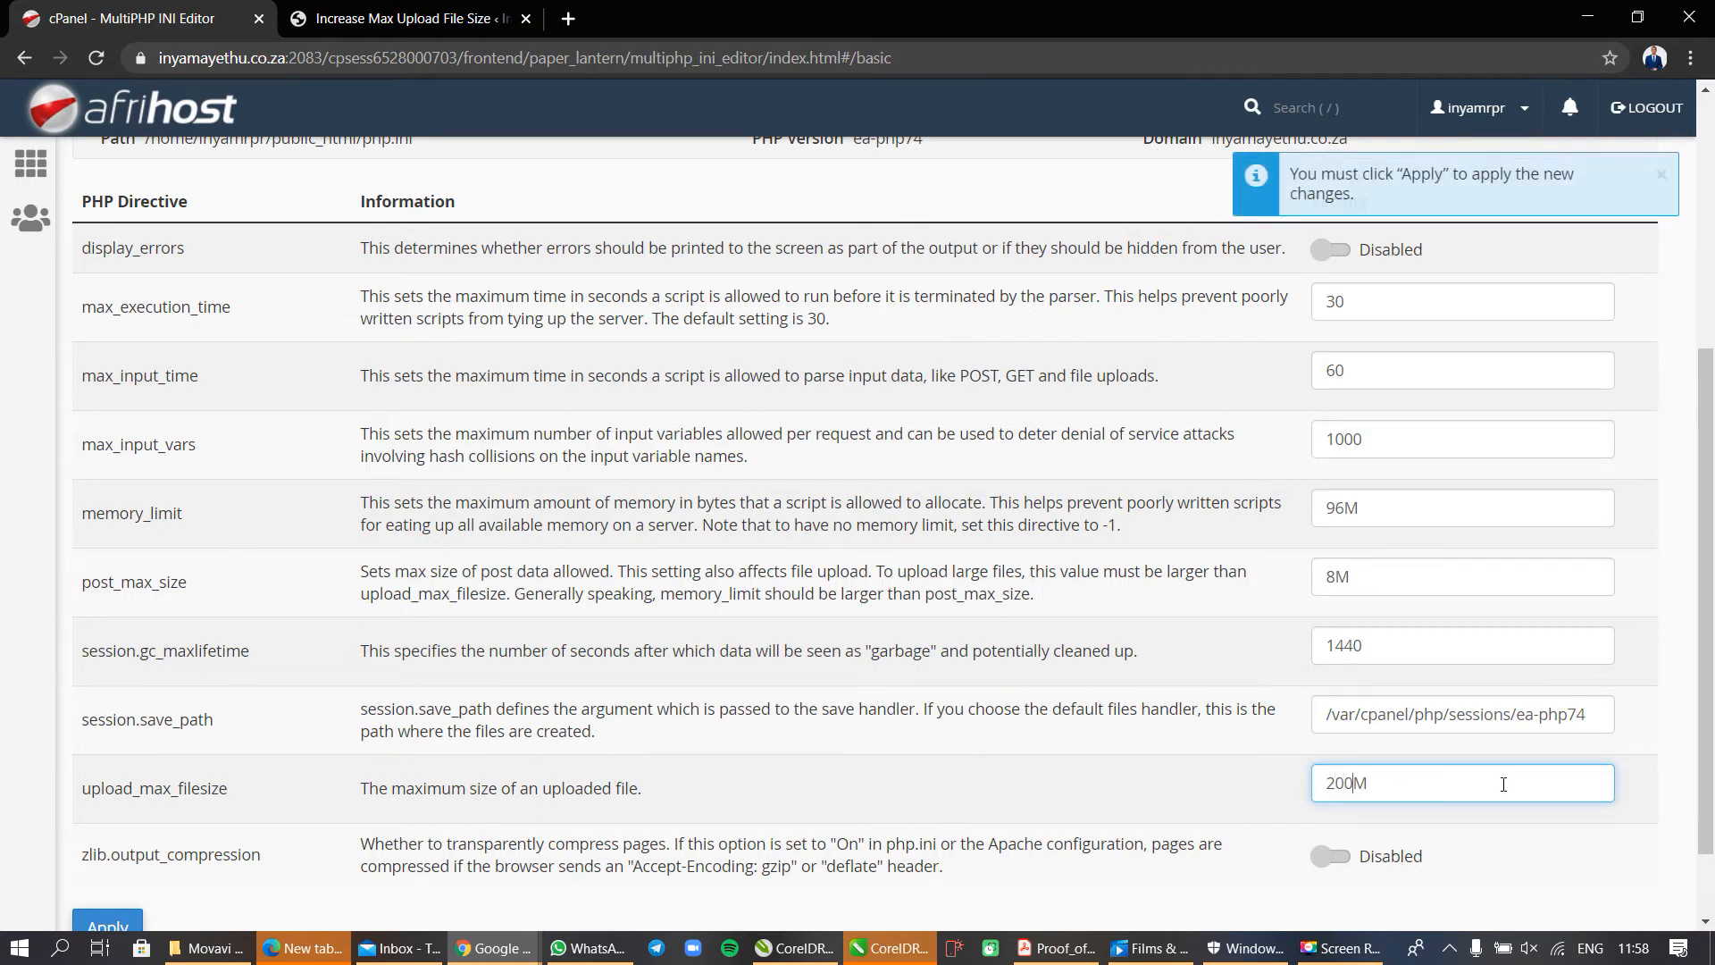
scroll(1222, 743, down, 1)
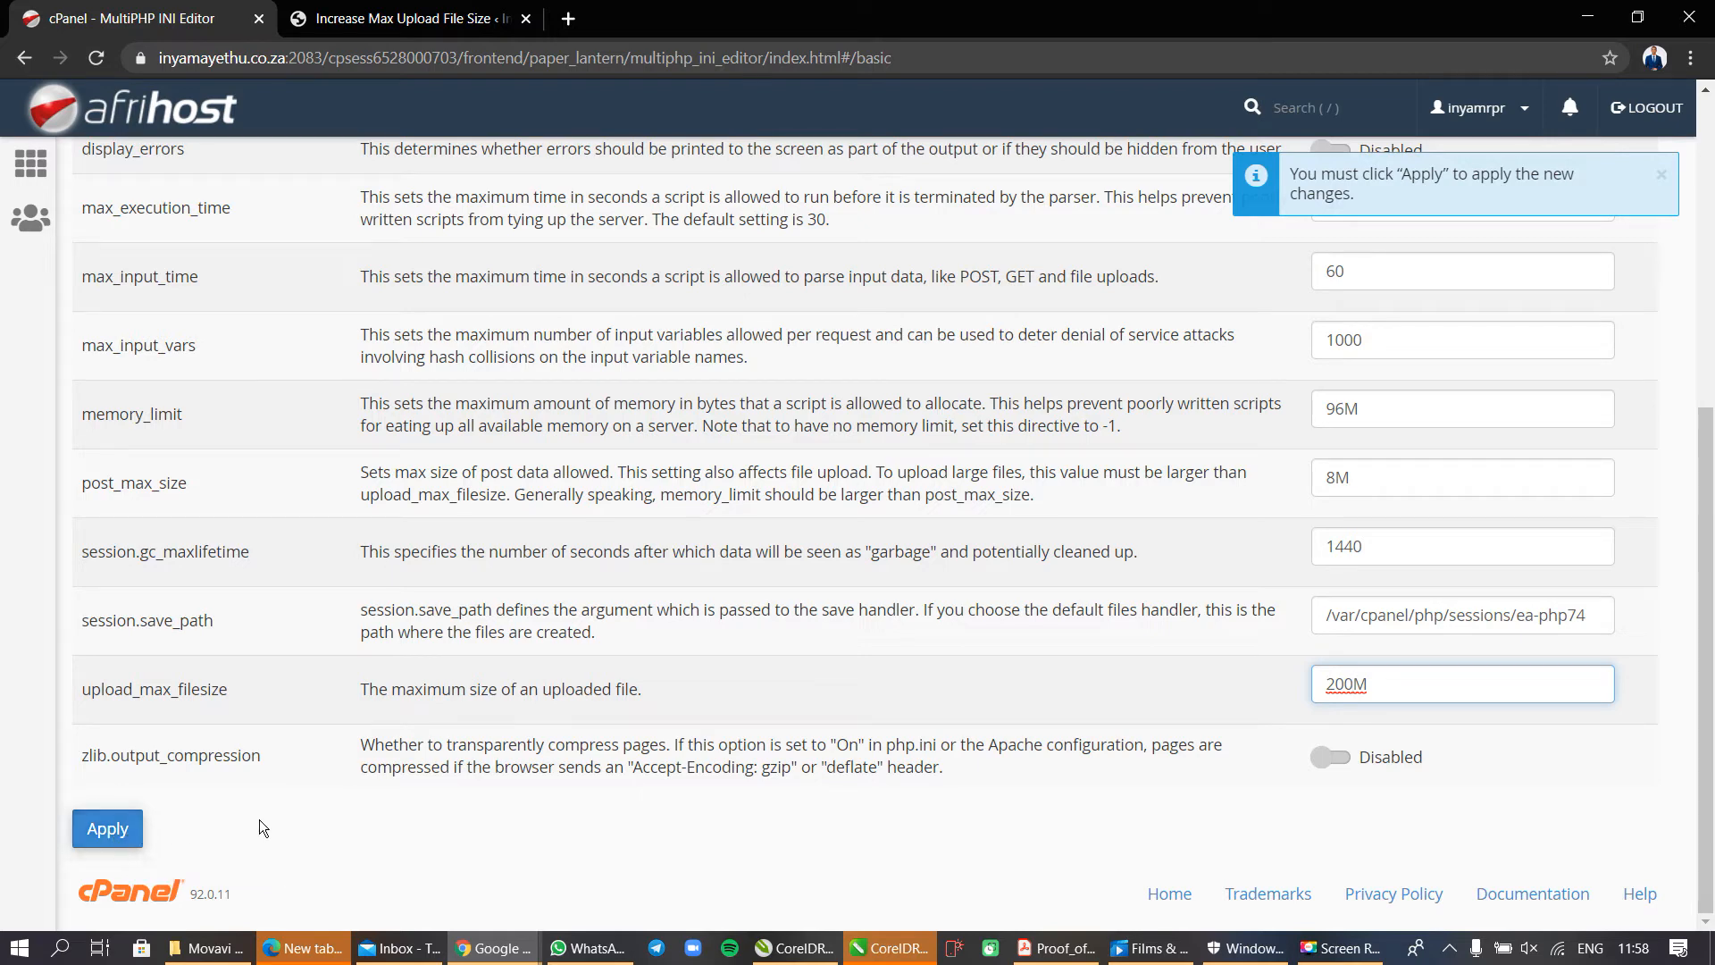
click(123, 833)
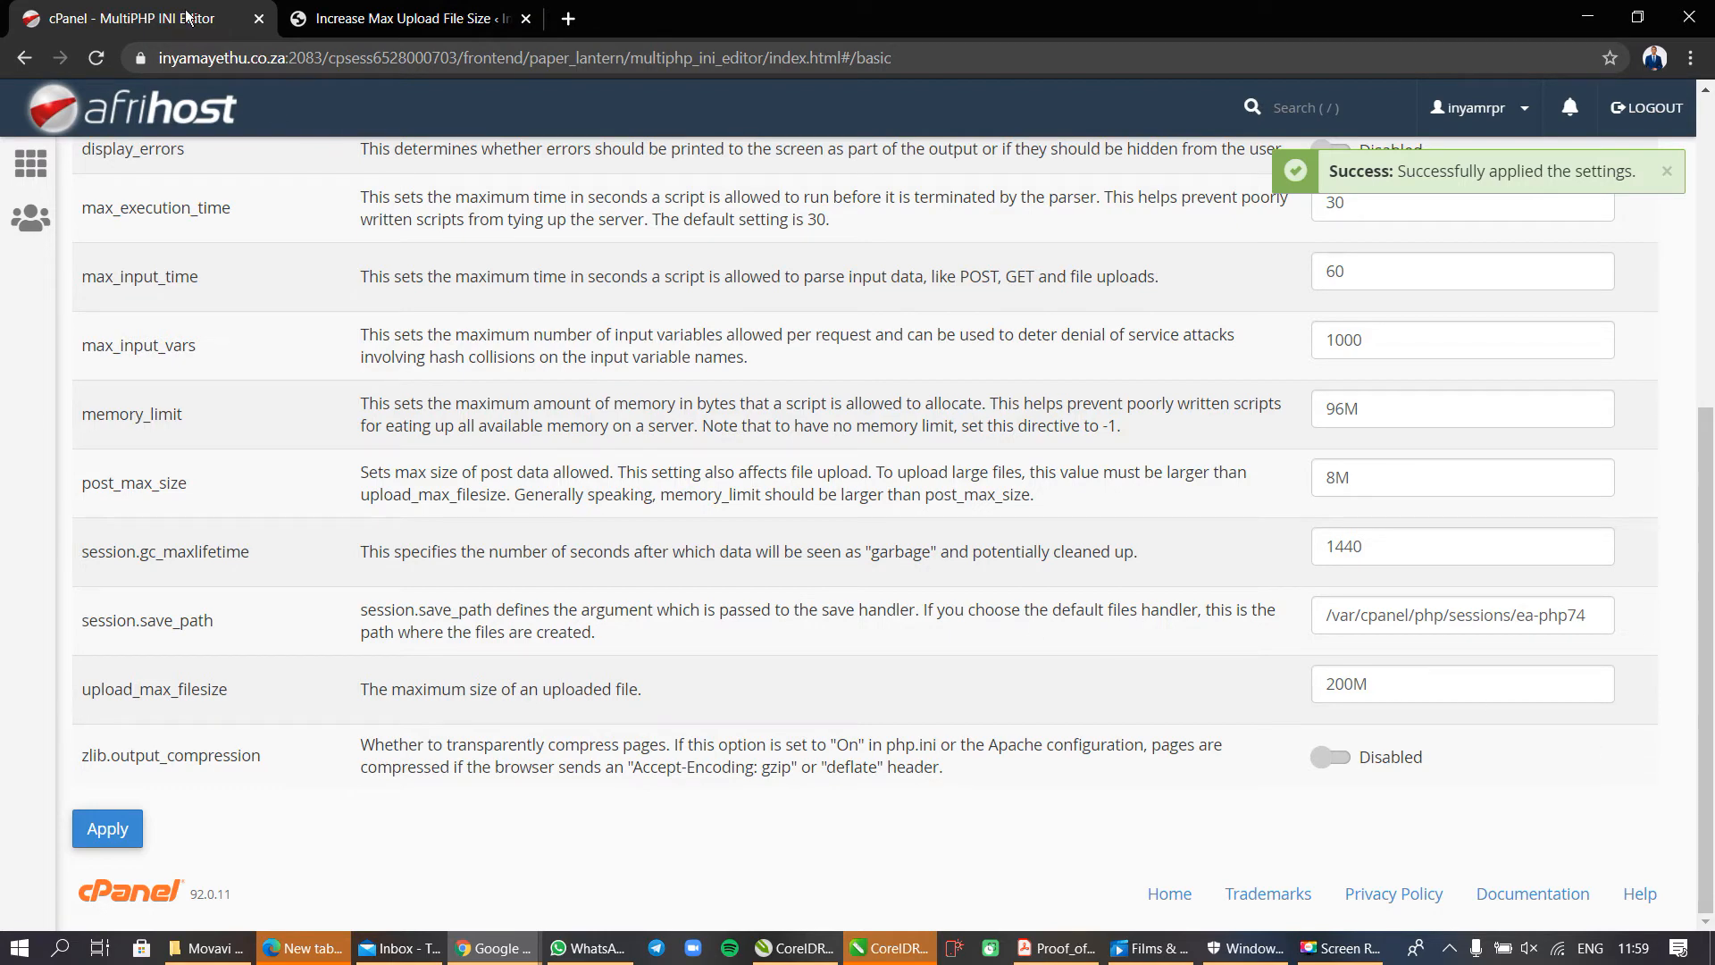
Reload the plugin's settings page in WordPress and check the maximum upload size set by the hosting provider.
click(367, 16)
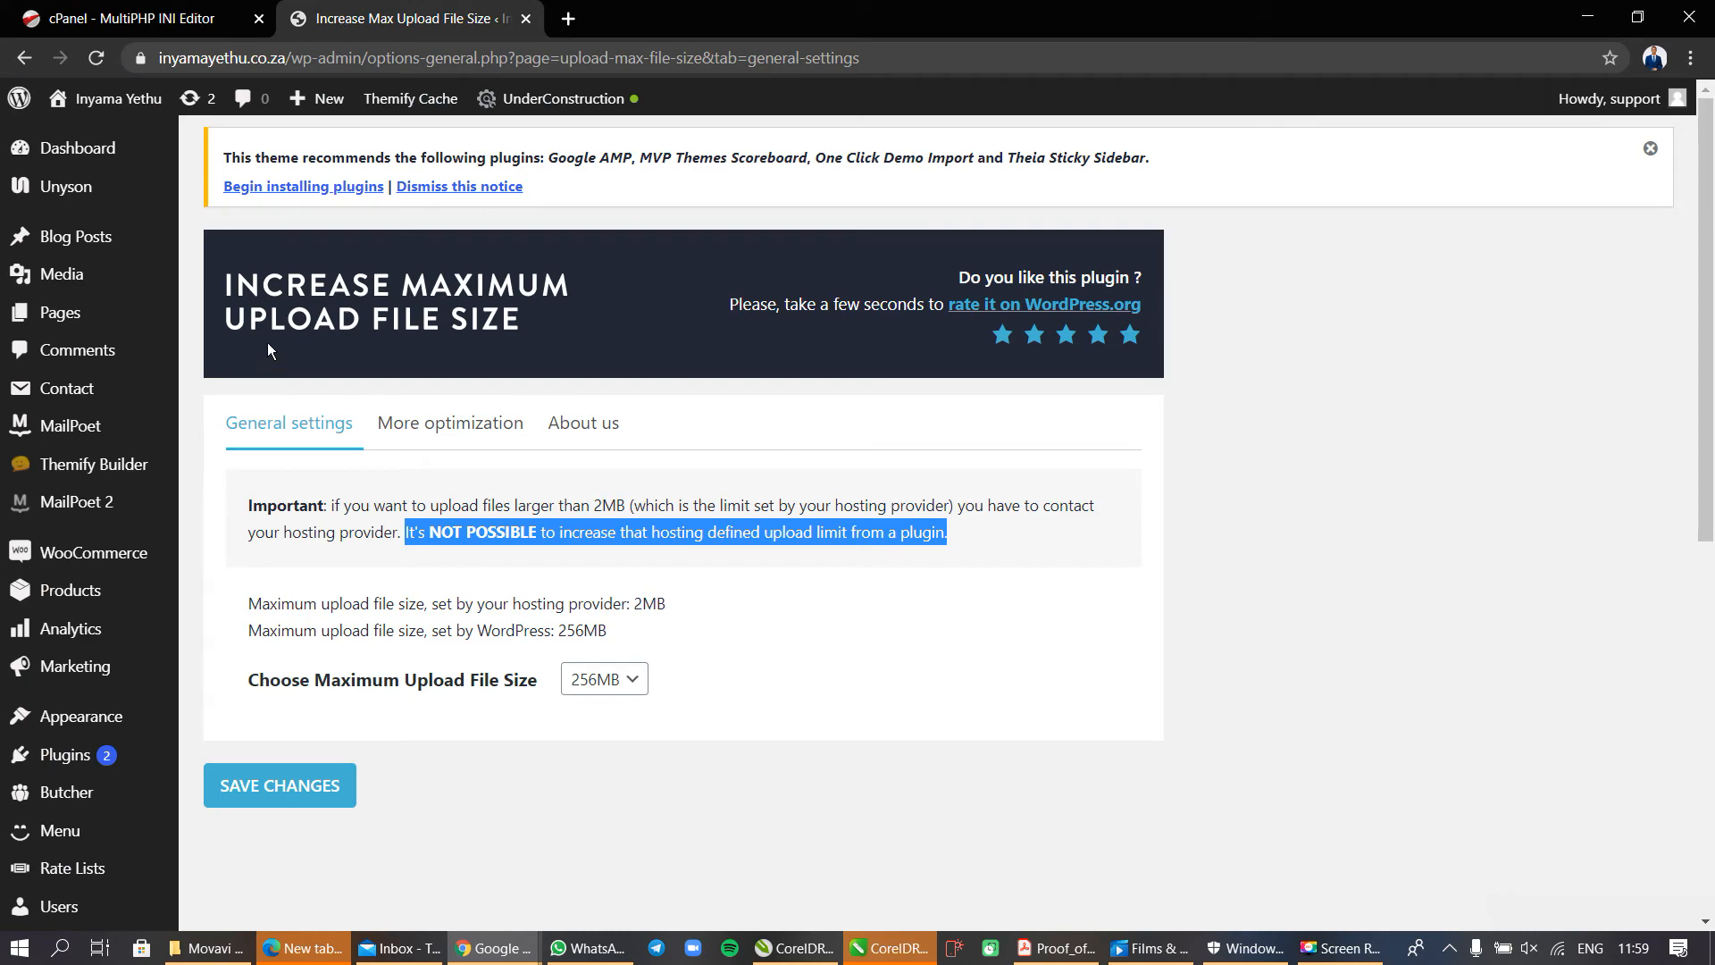
scroll(89, 710, down, 6)
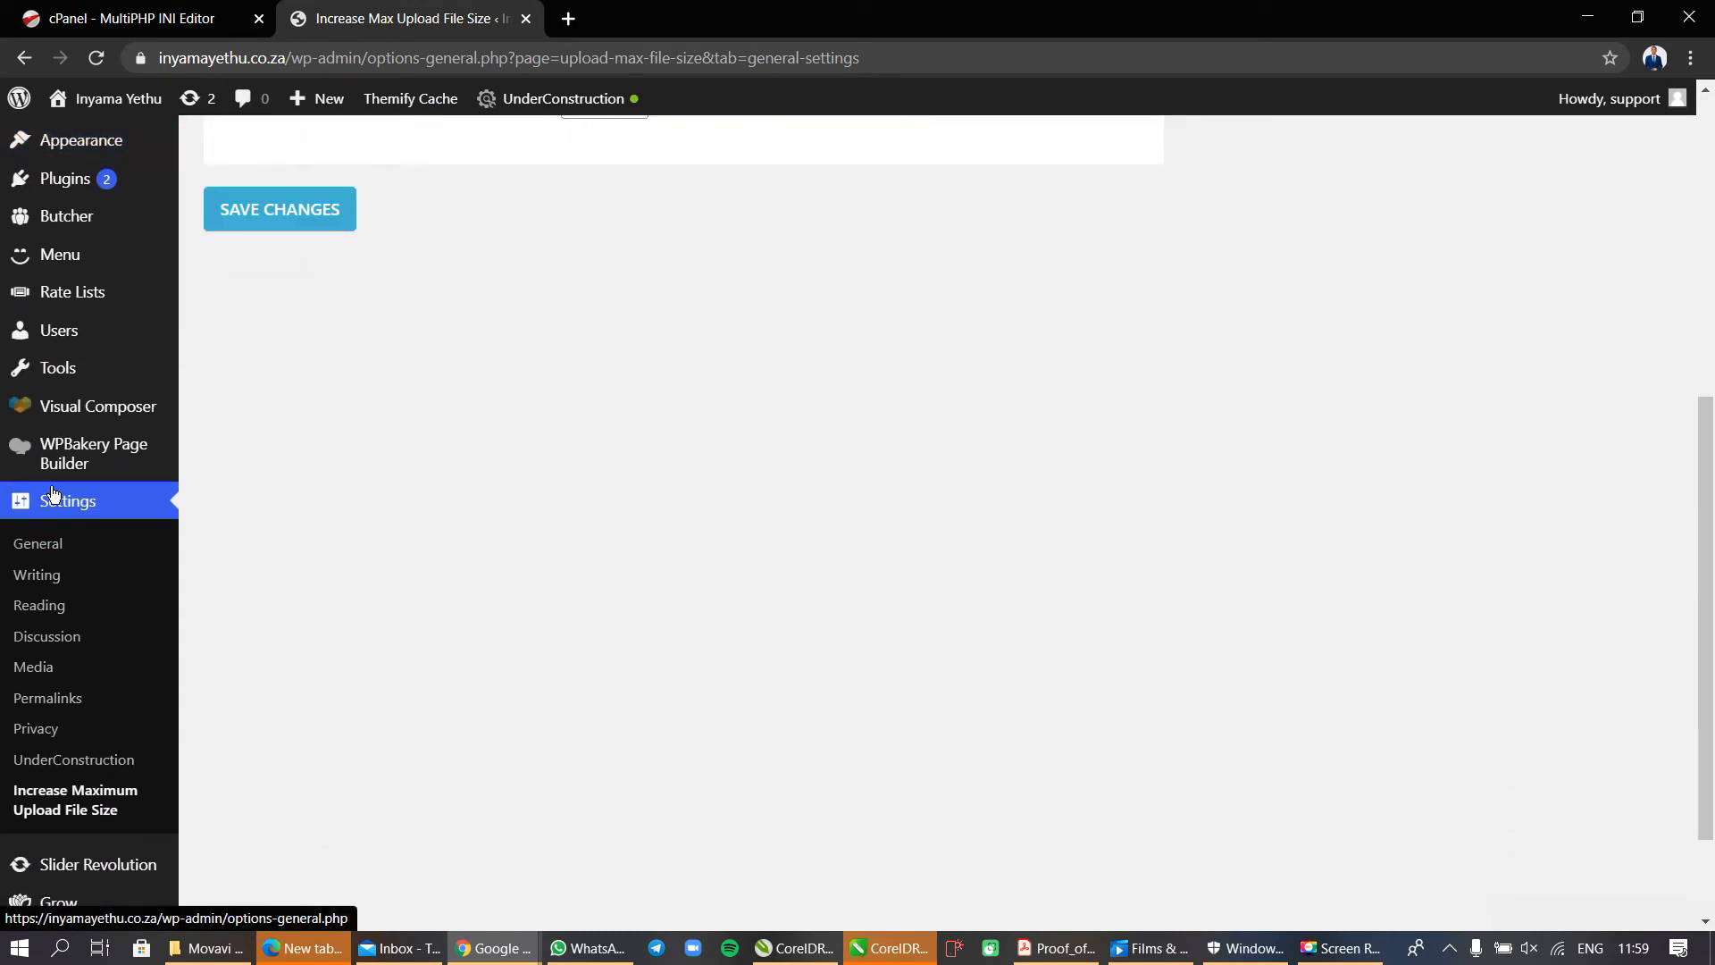
click(56, 815)
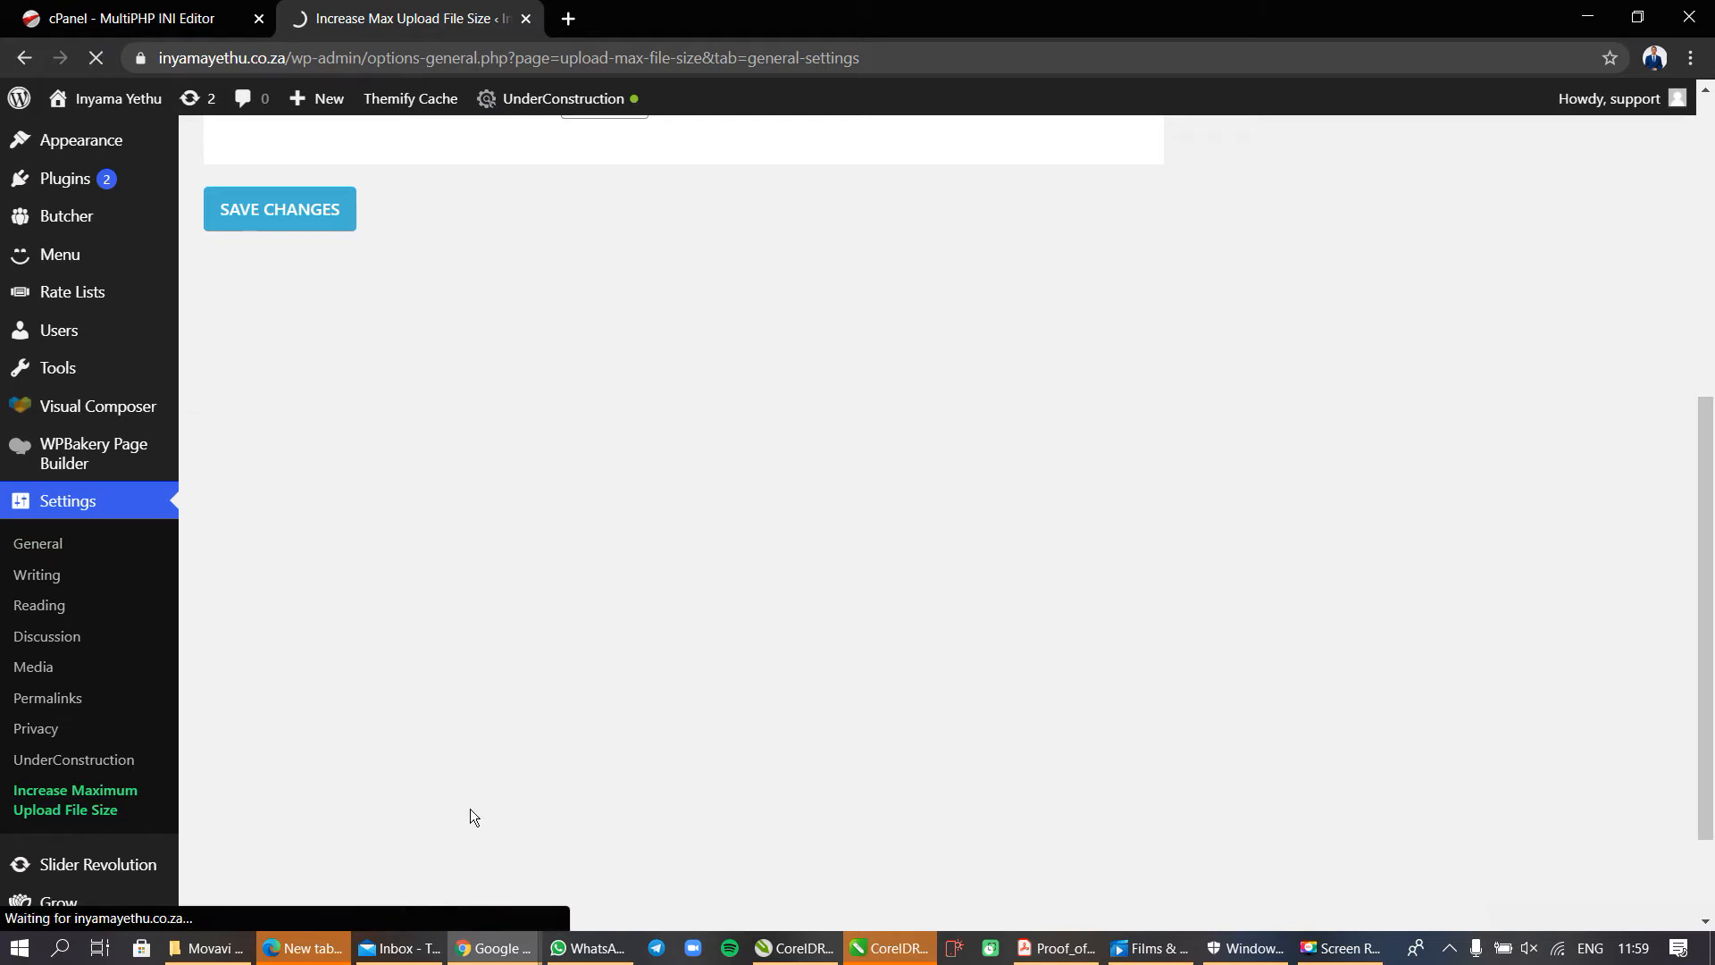
scroll(630, 583, up, 4)
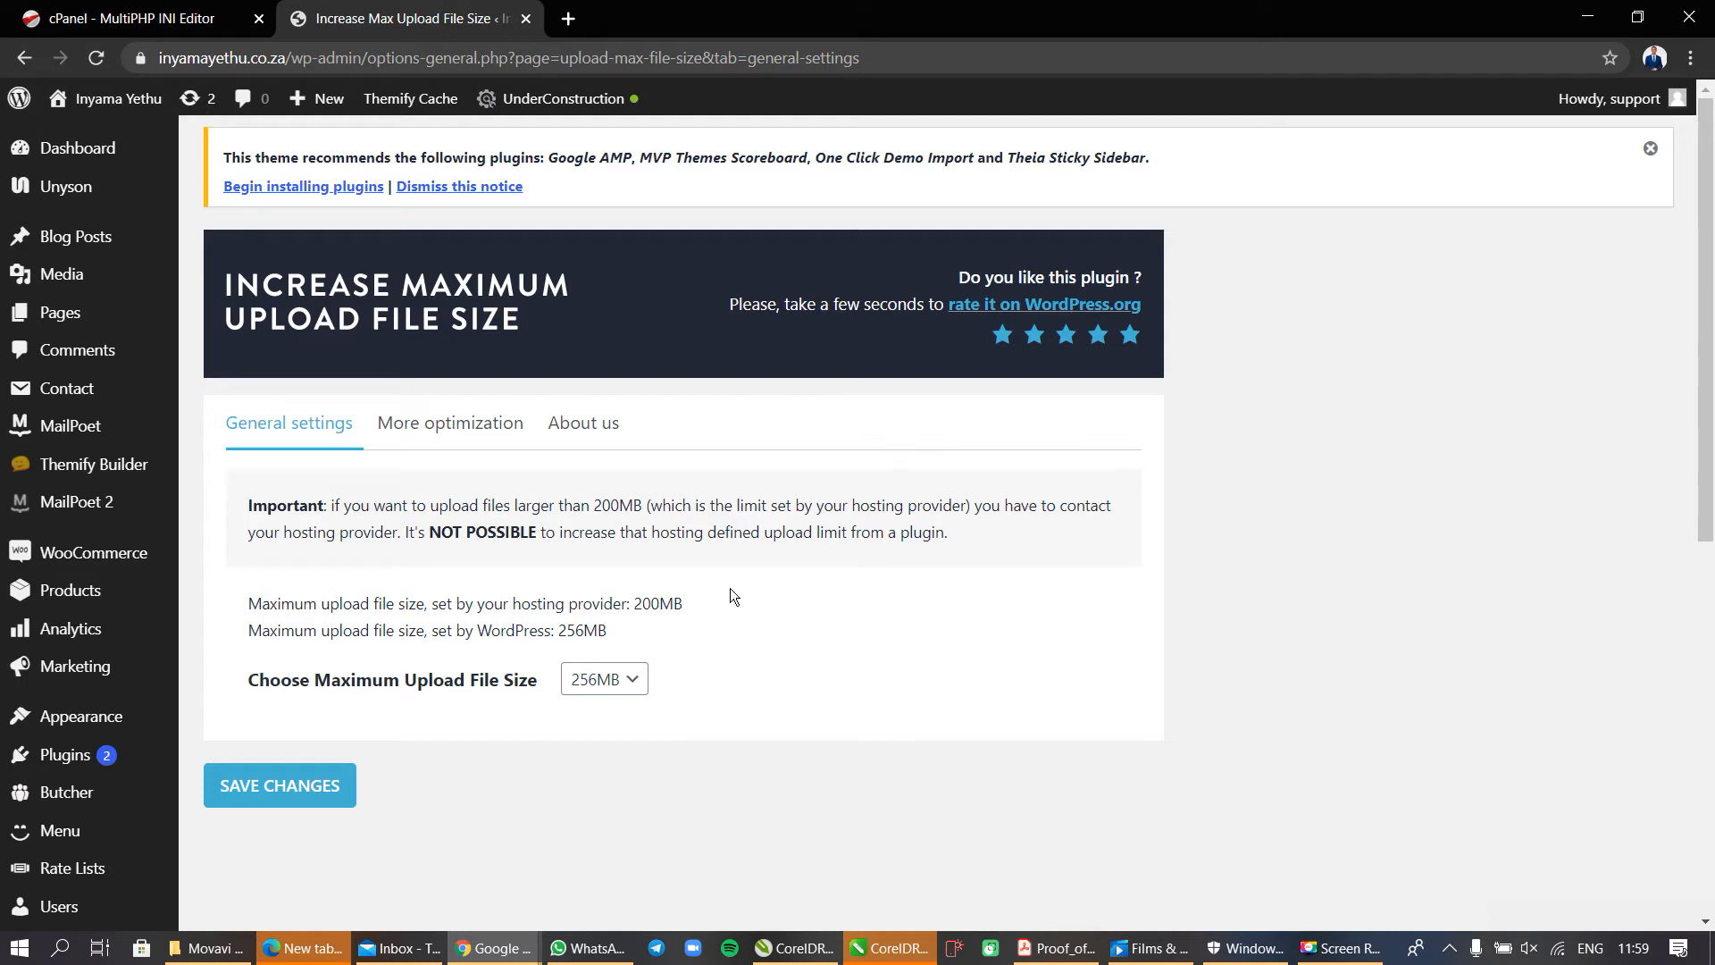
drag(689, 604, 635, 604)
Set upload_max_filesize back to 2M in cPanel's MultiPHP INI Editor and apply the change.
click(192, 16)
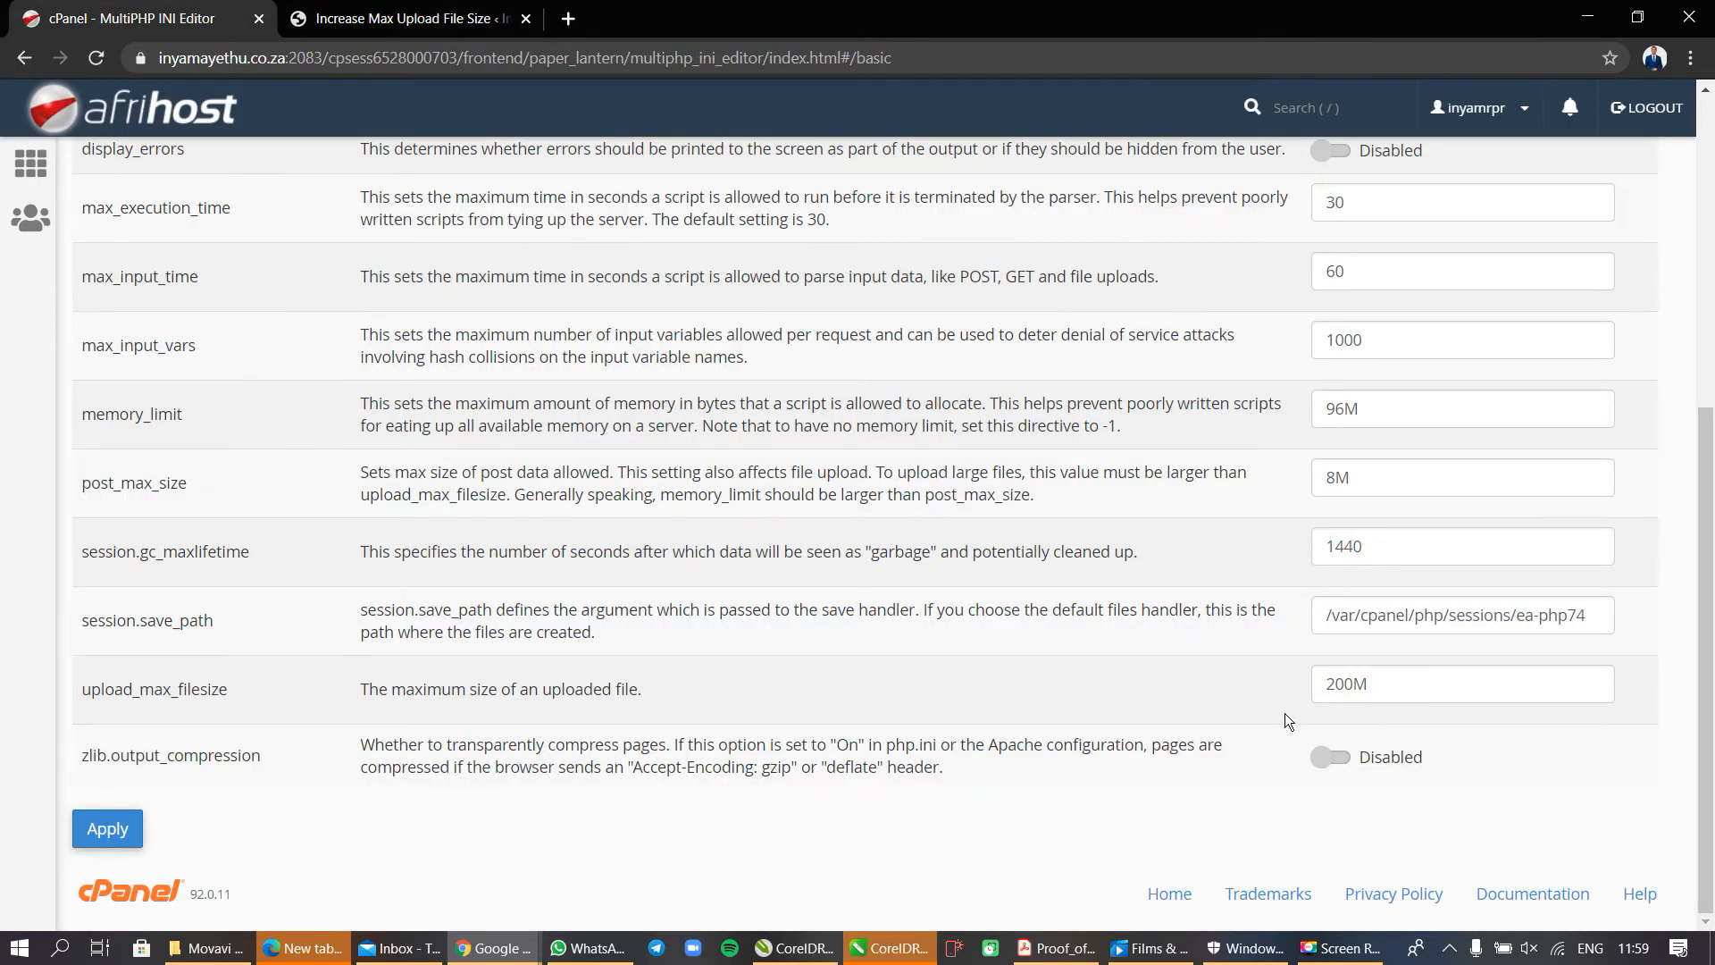
click(1348, 685)
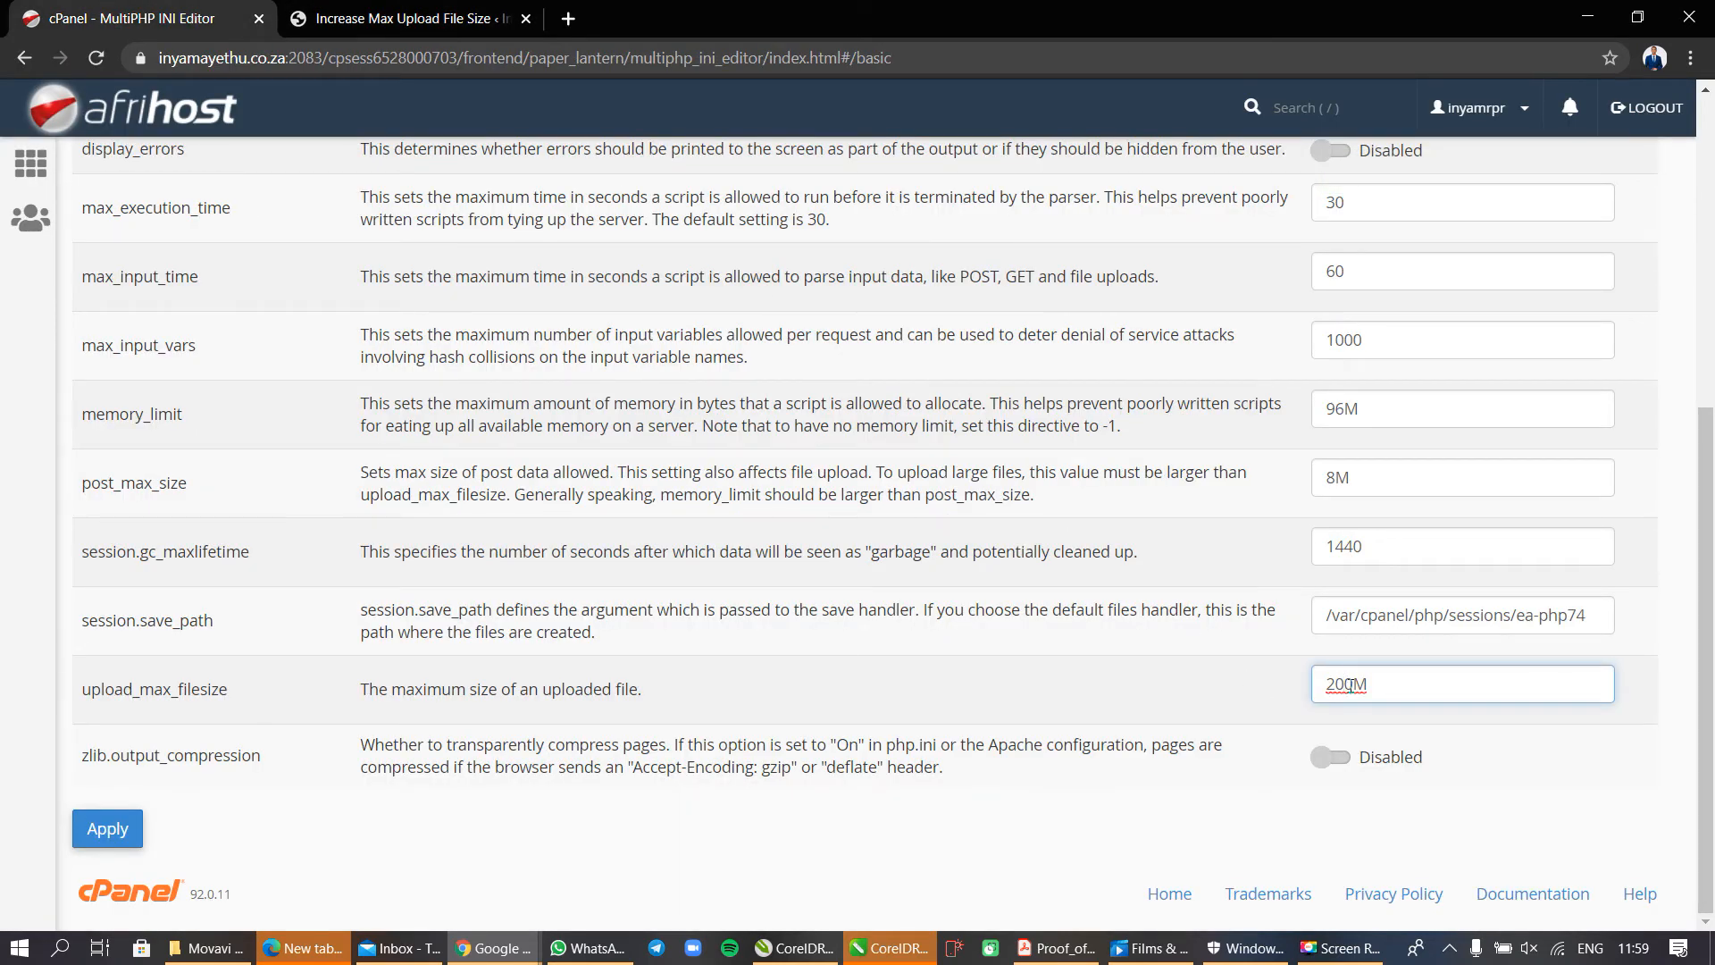
key(BackSpace)
key(BackSpace)
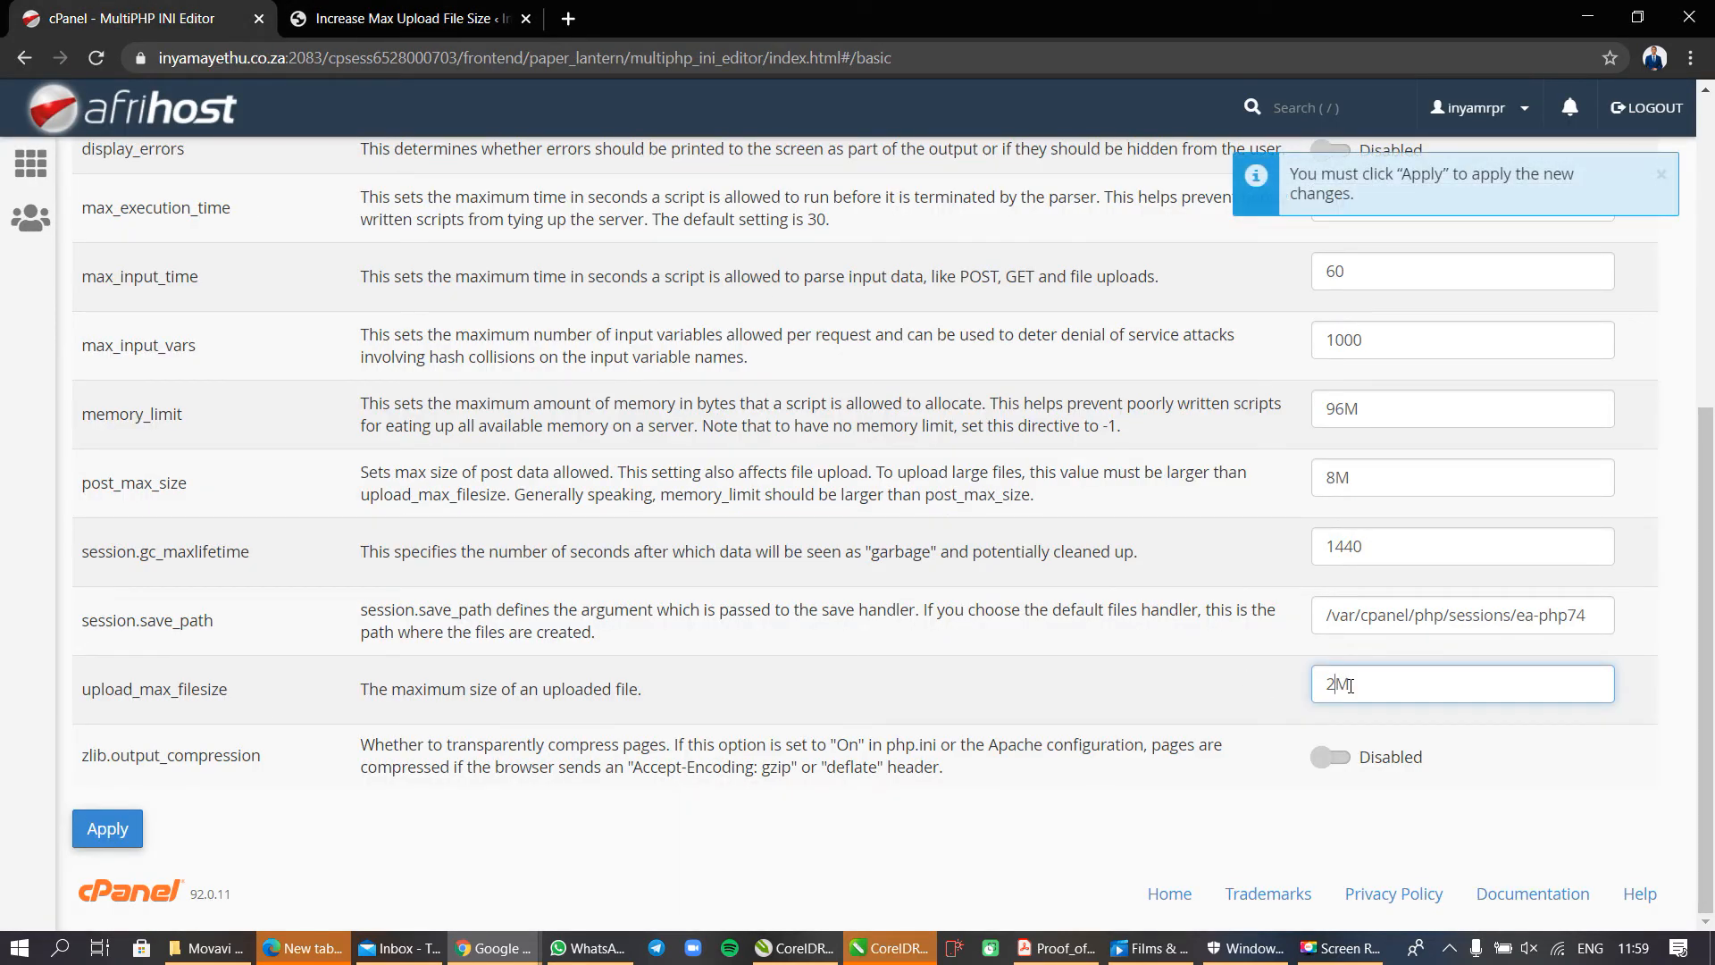
click(115, 830)
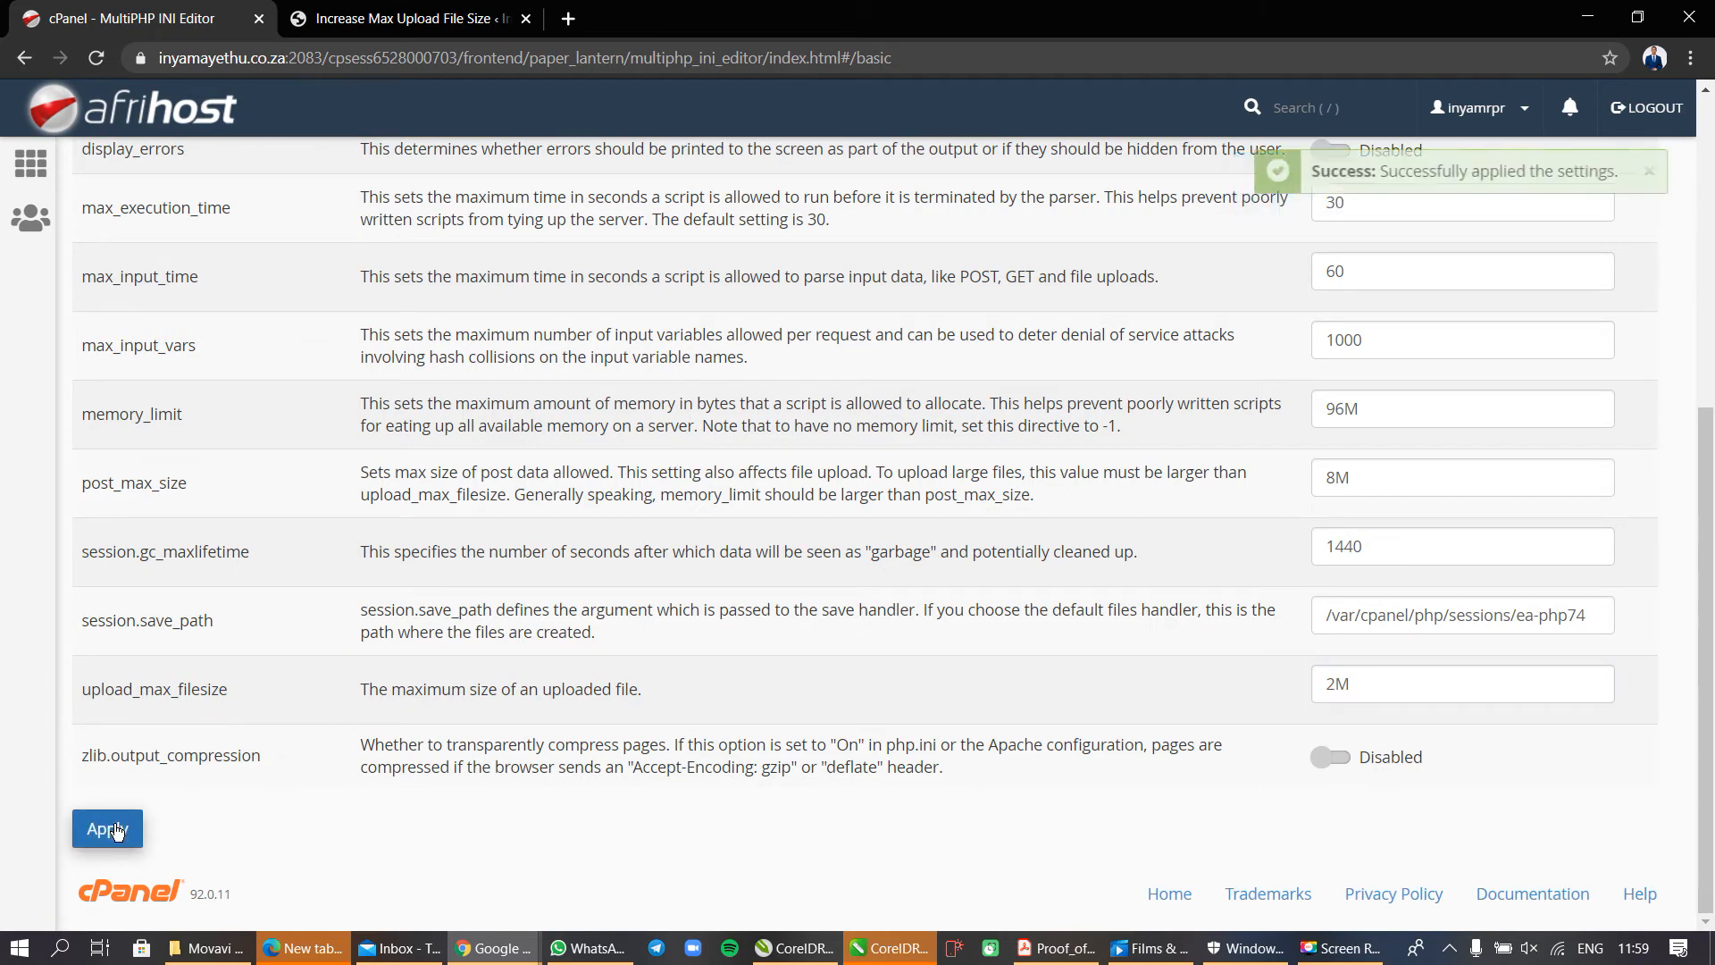
Open the theme upload form on the WordPress page for adding themes.
click(454, 18)
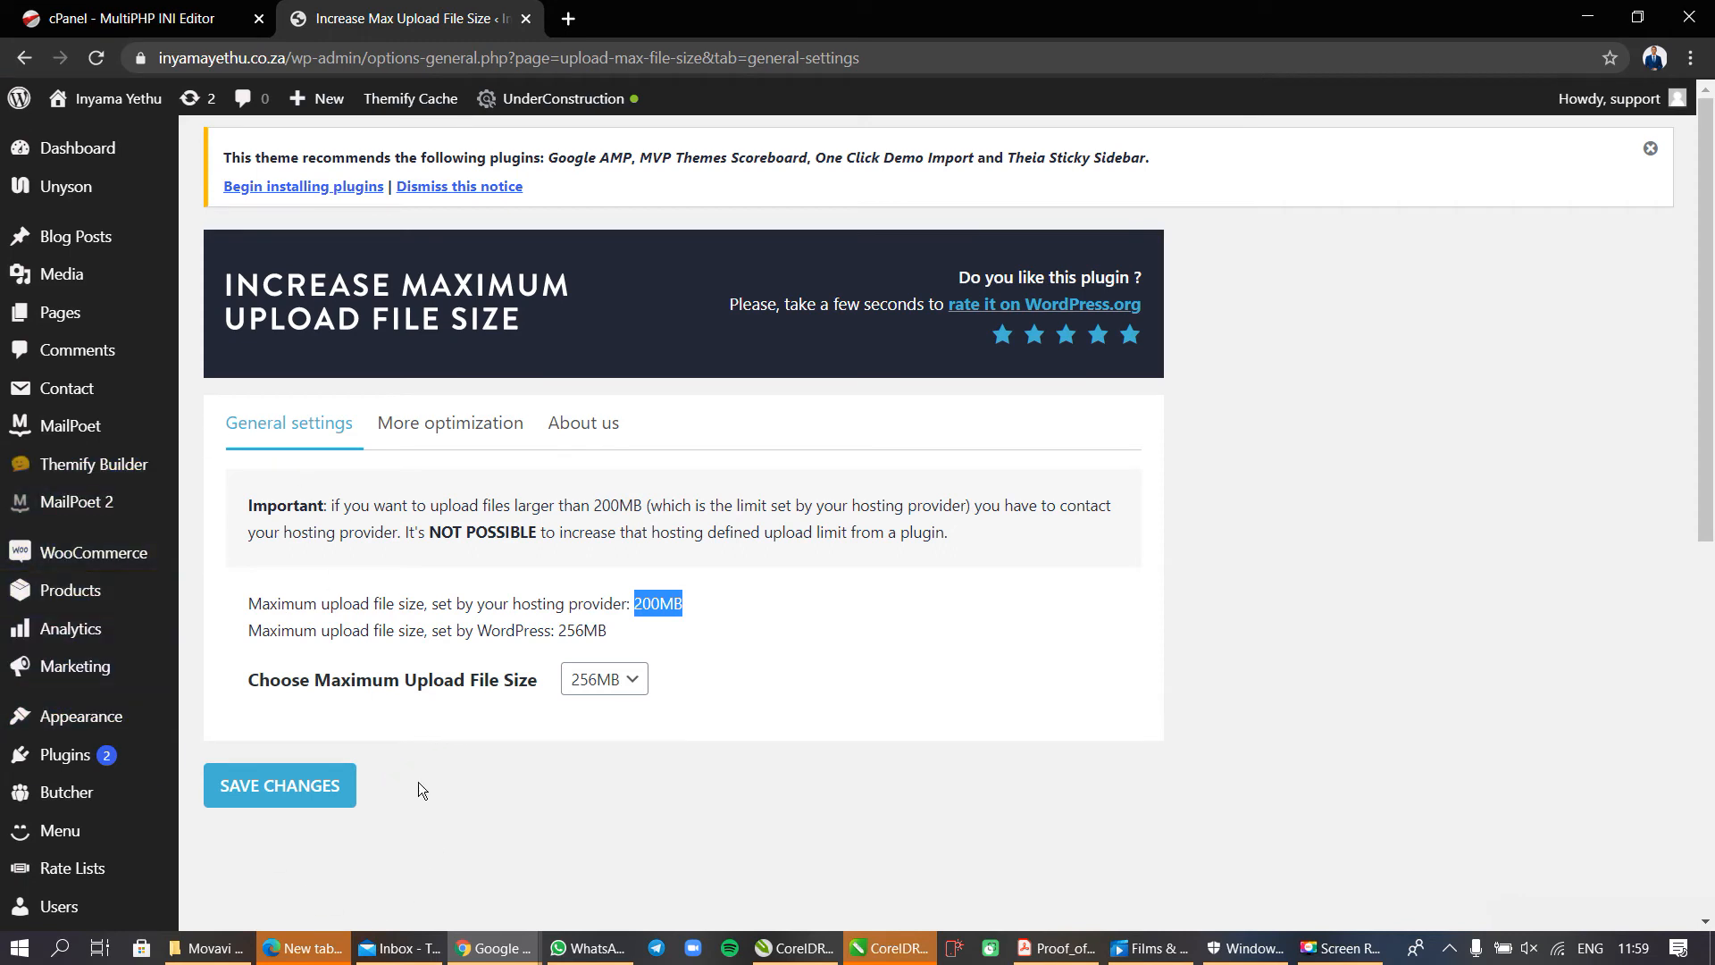
mouse_move(108, 717)
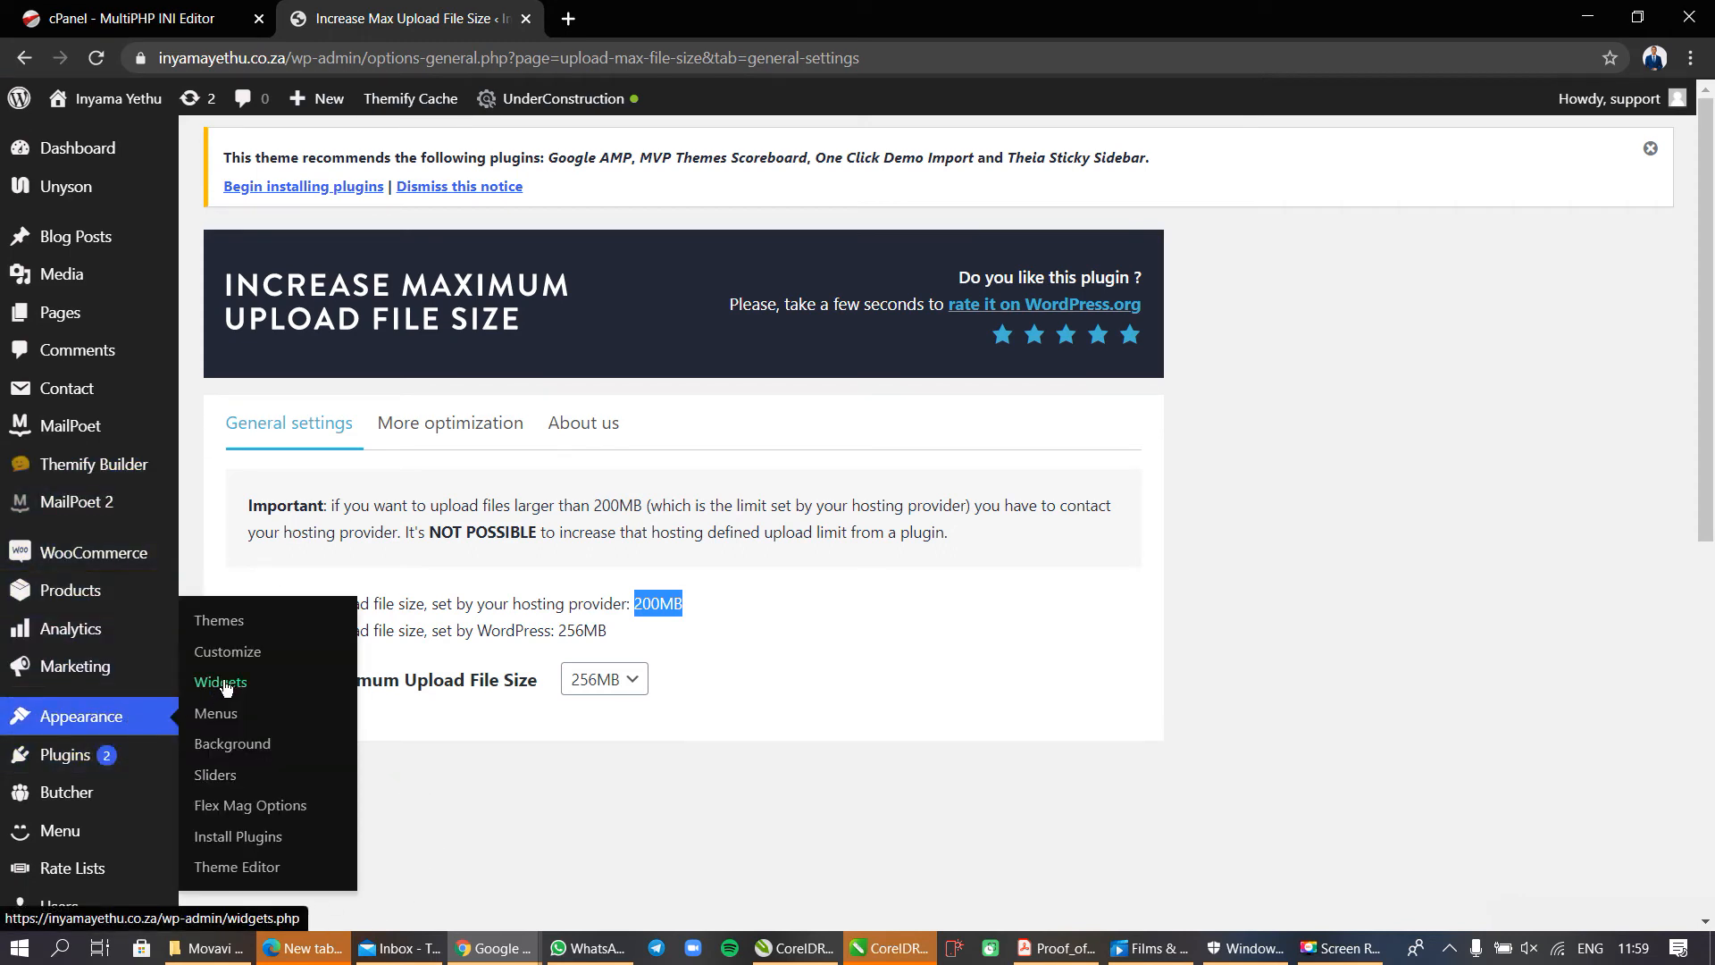
click(233, 623)
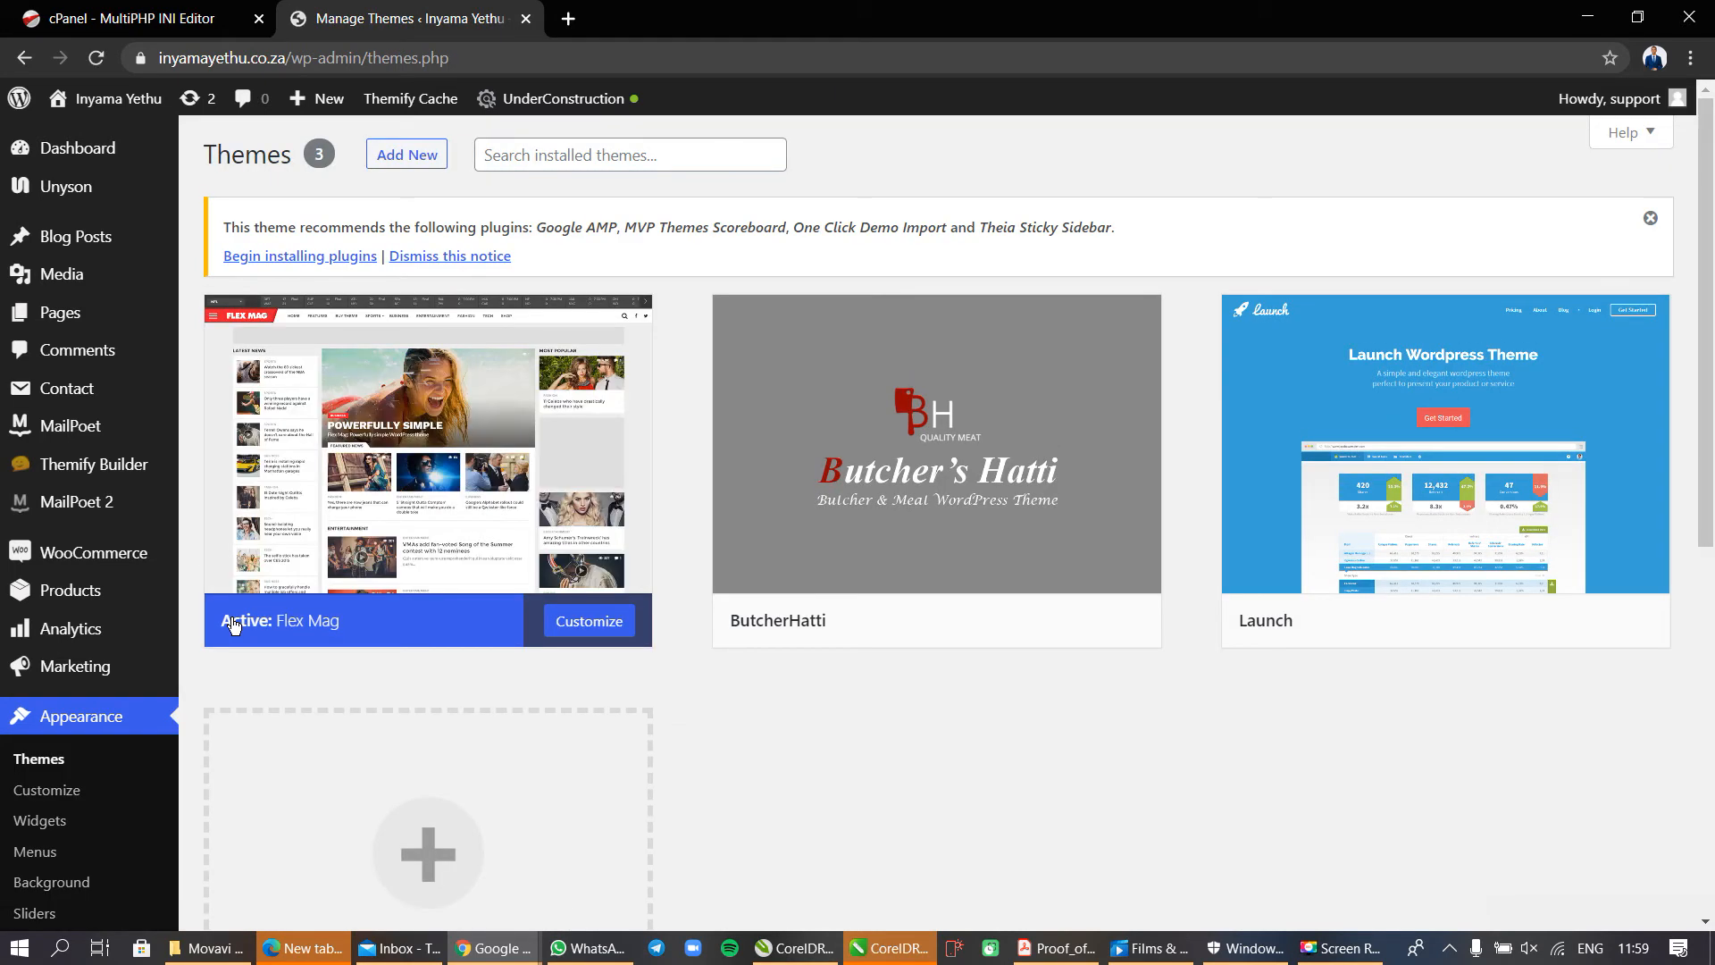
click(406, 152)
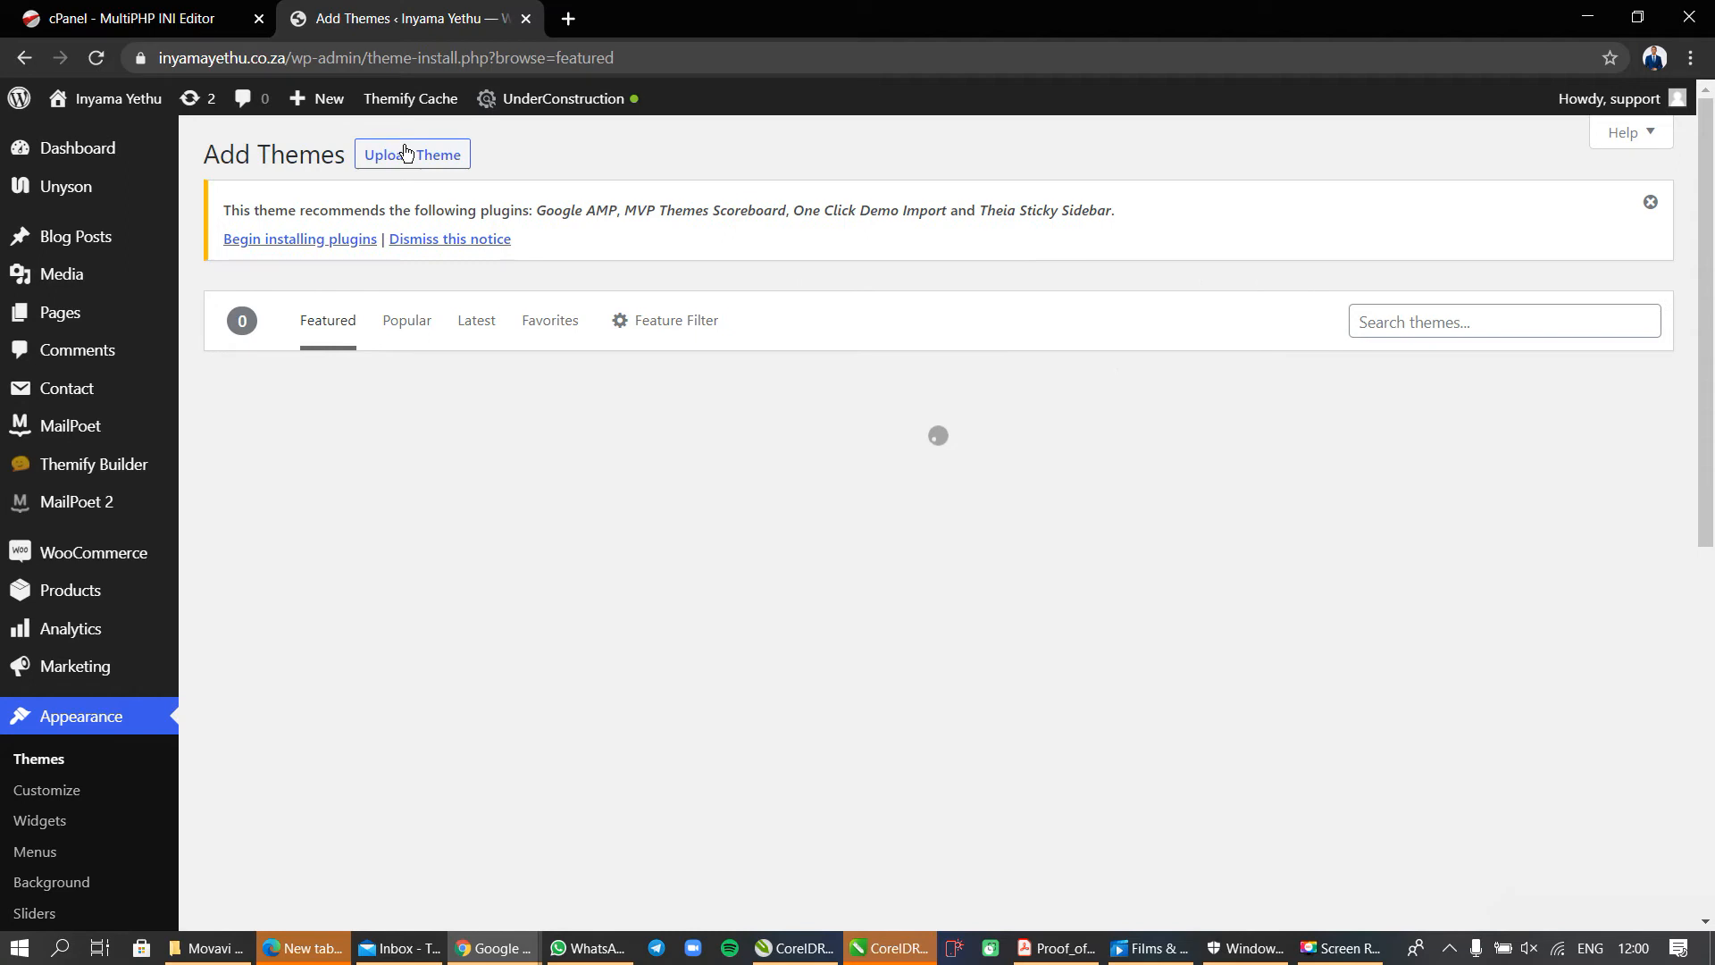
click(404, 153)
Try to install the theme from the file flex-mag.zip.
click(817, 457)
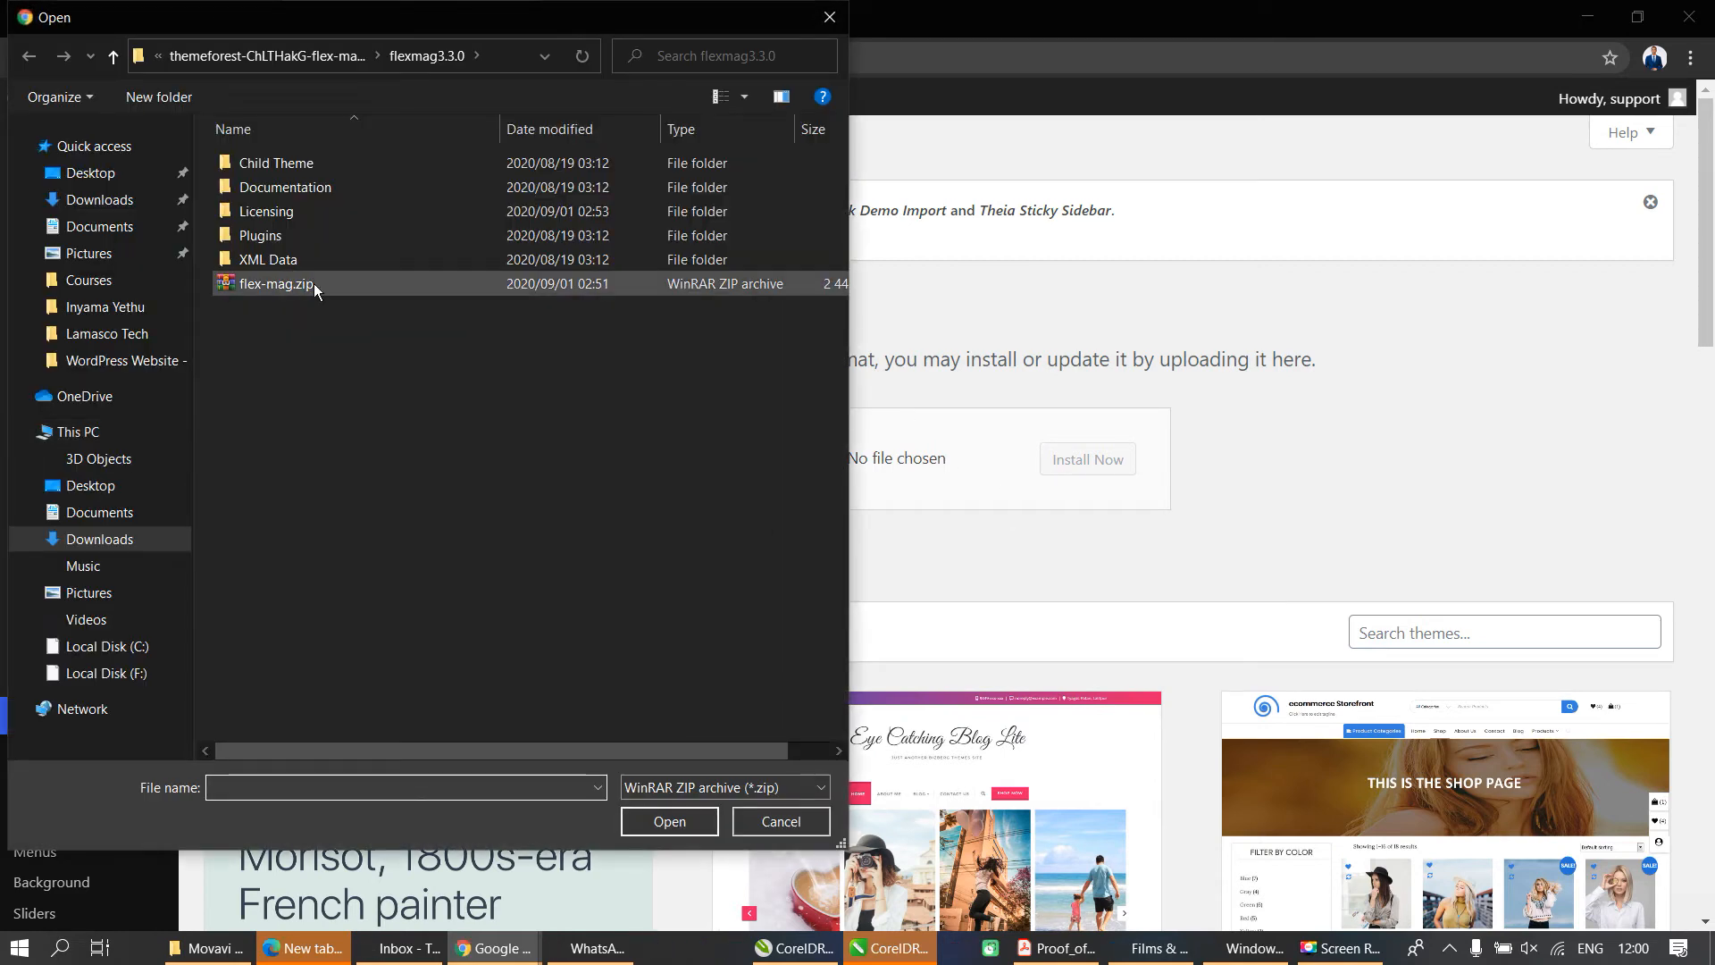
click(314, 284)
click(669, 821)
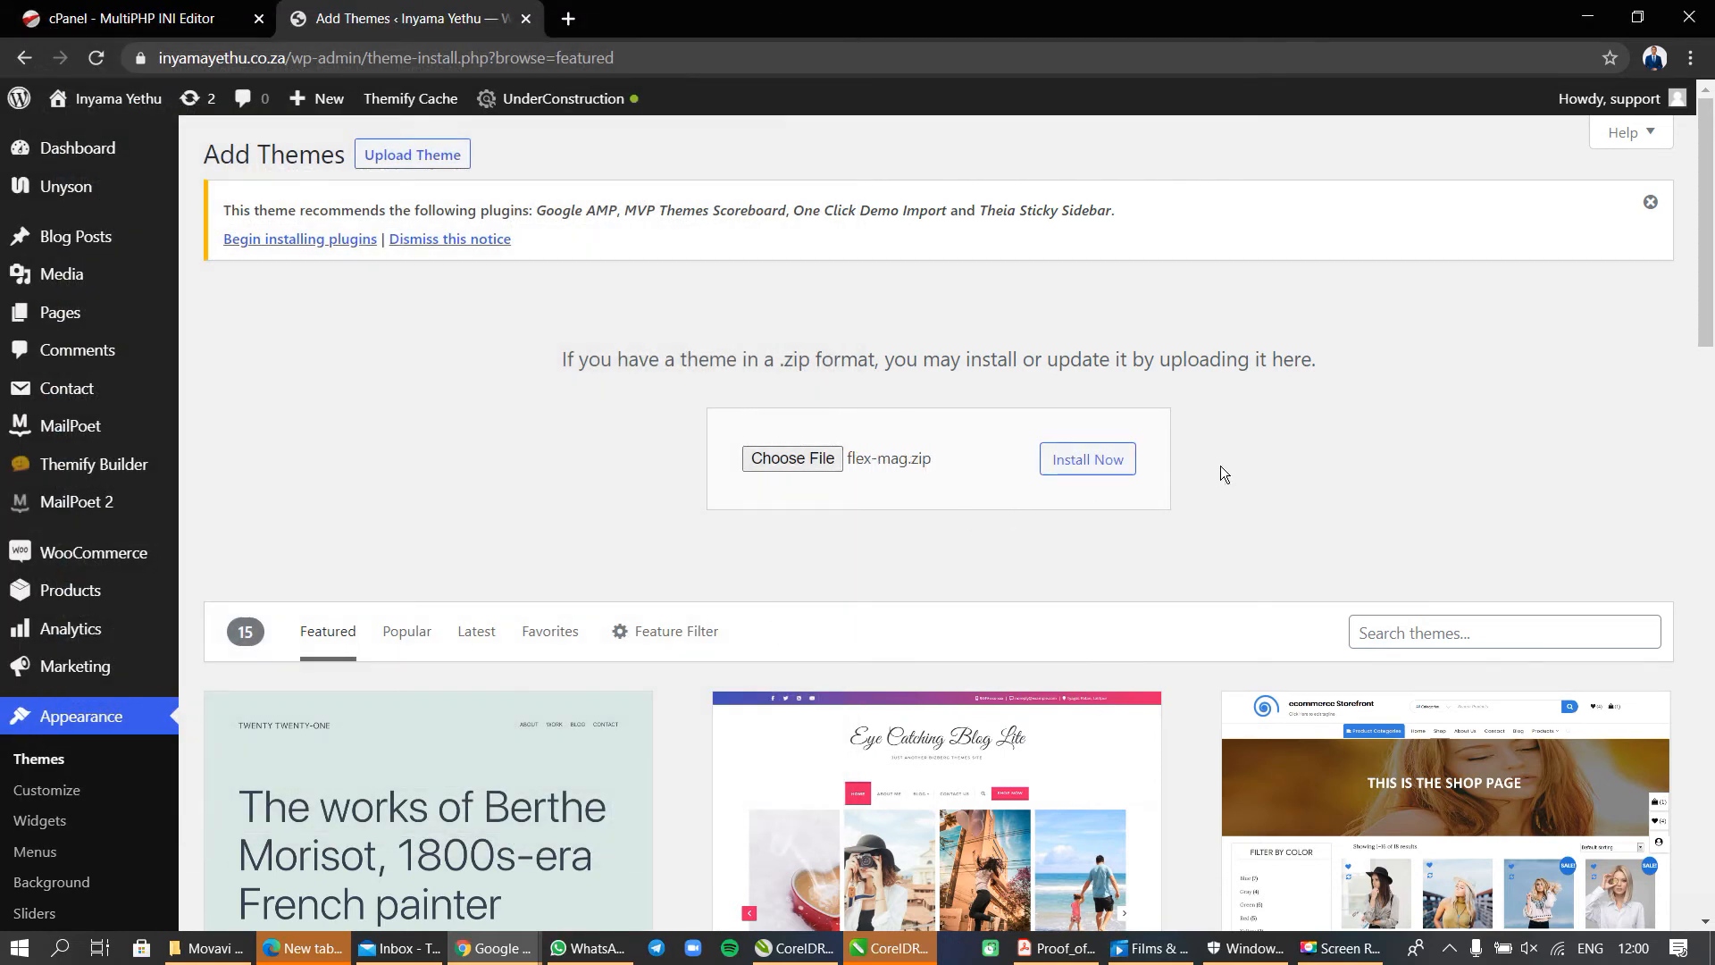
click(1106, 462)
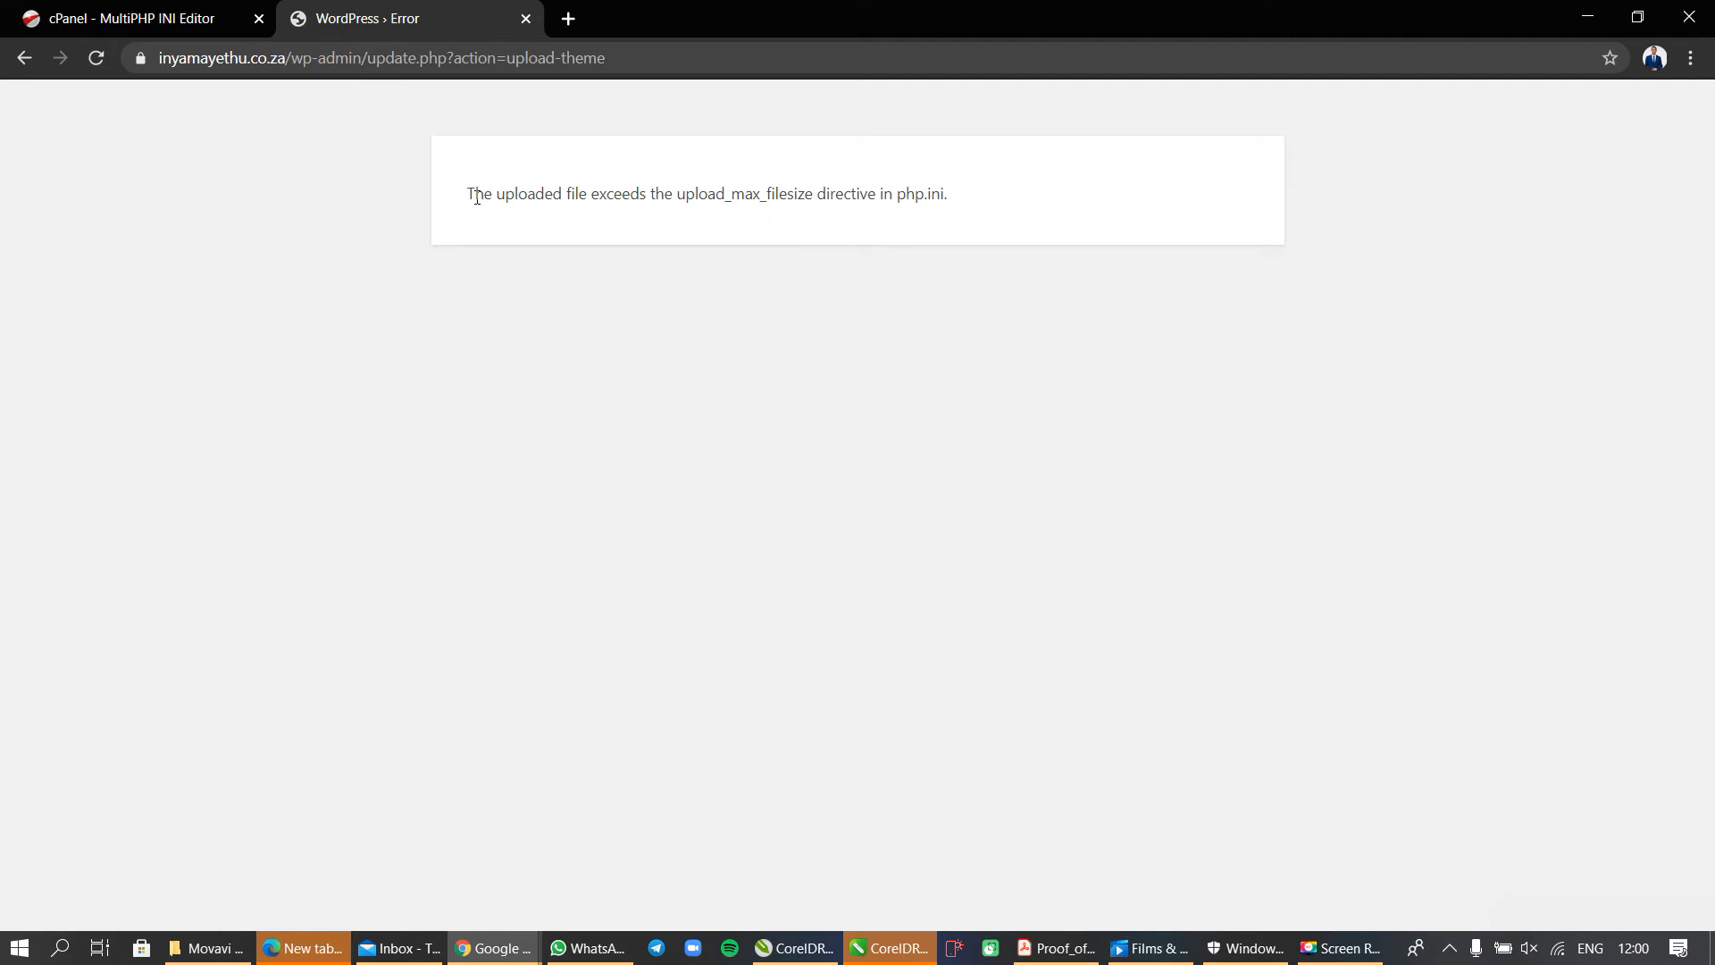
Read the upload error message and compare the directive it names with the upload_max_filesize entry in cPanel.
drag(470, 195, 955, 191)
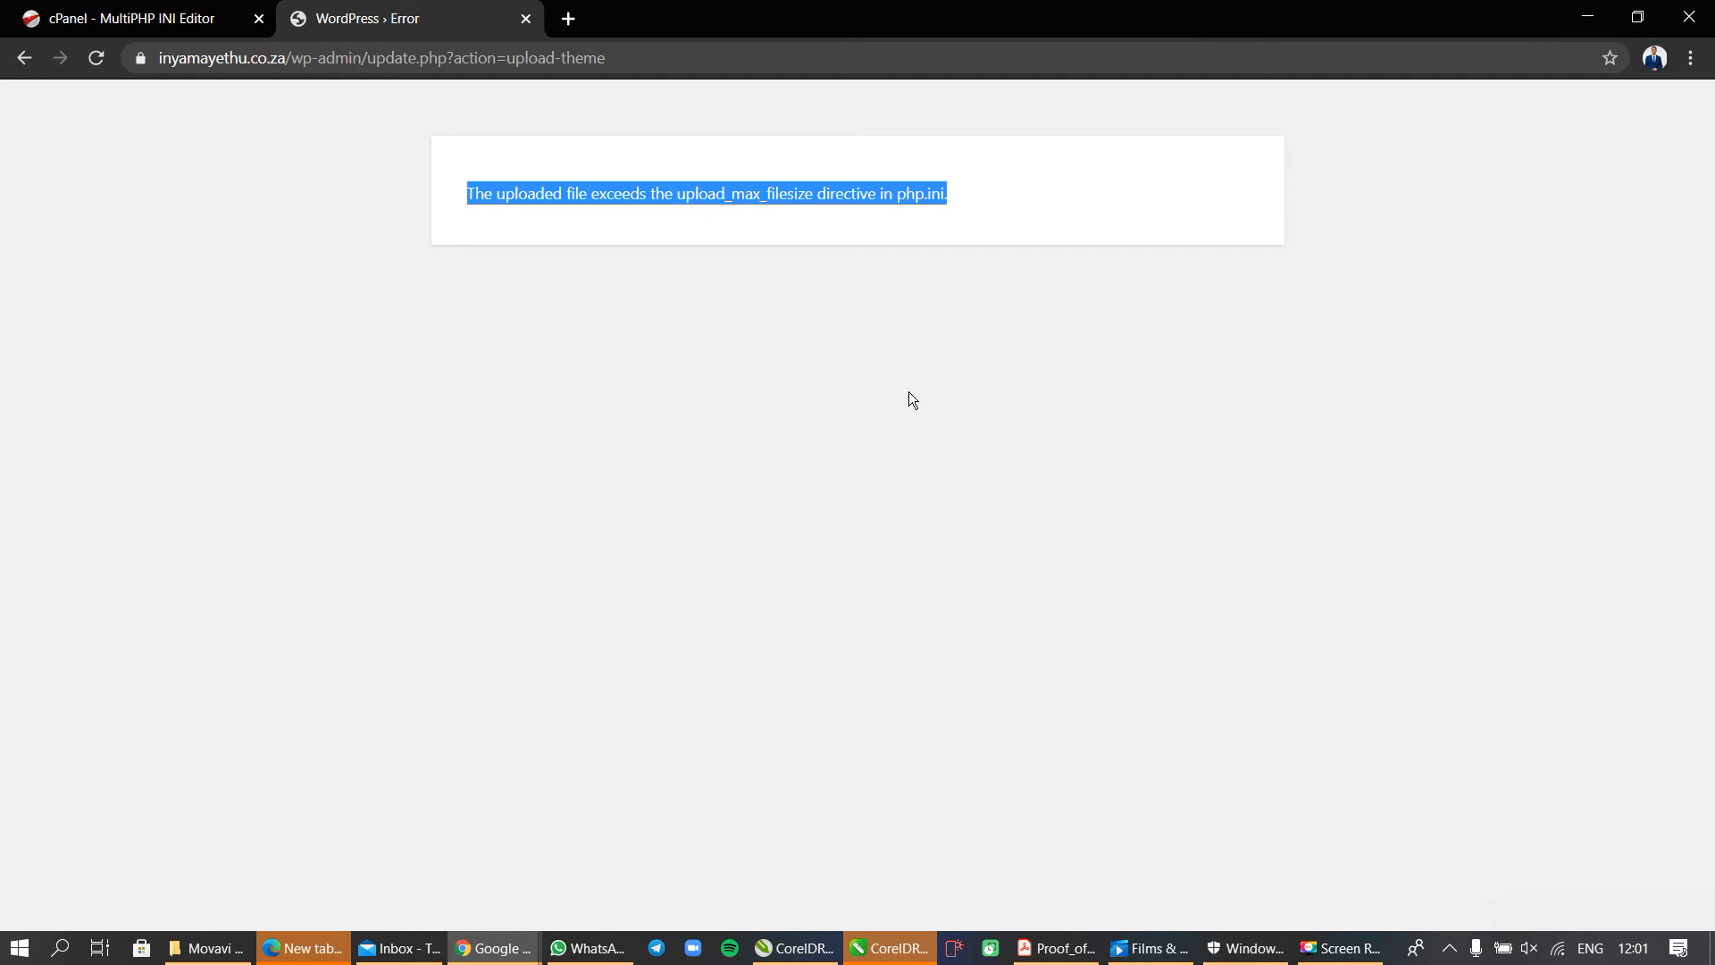
click(500, 227)
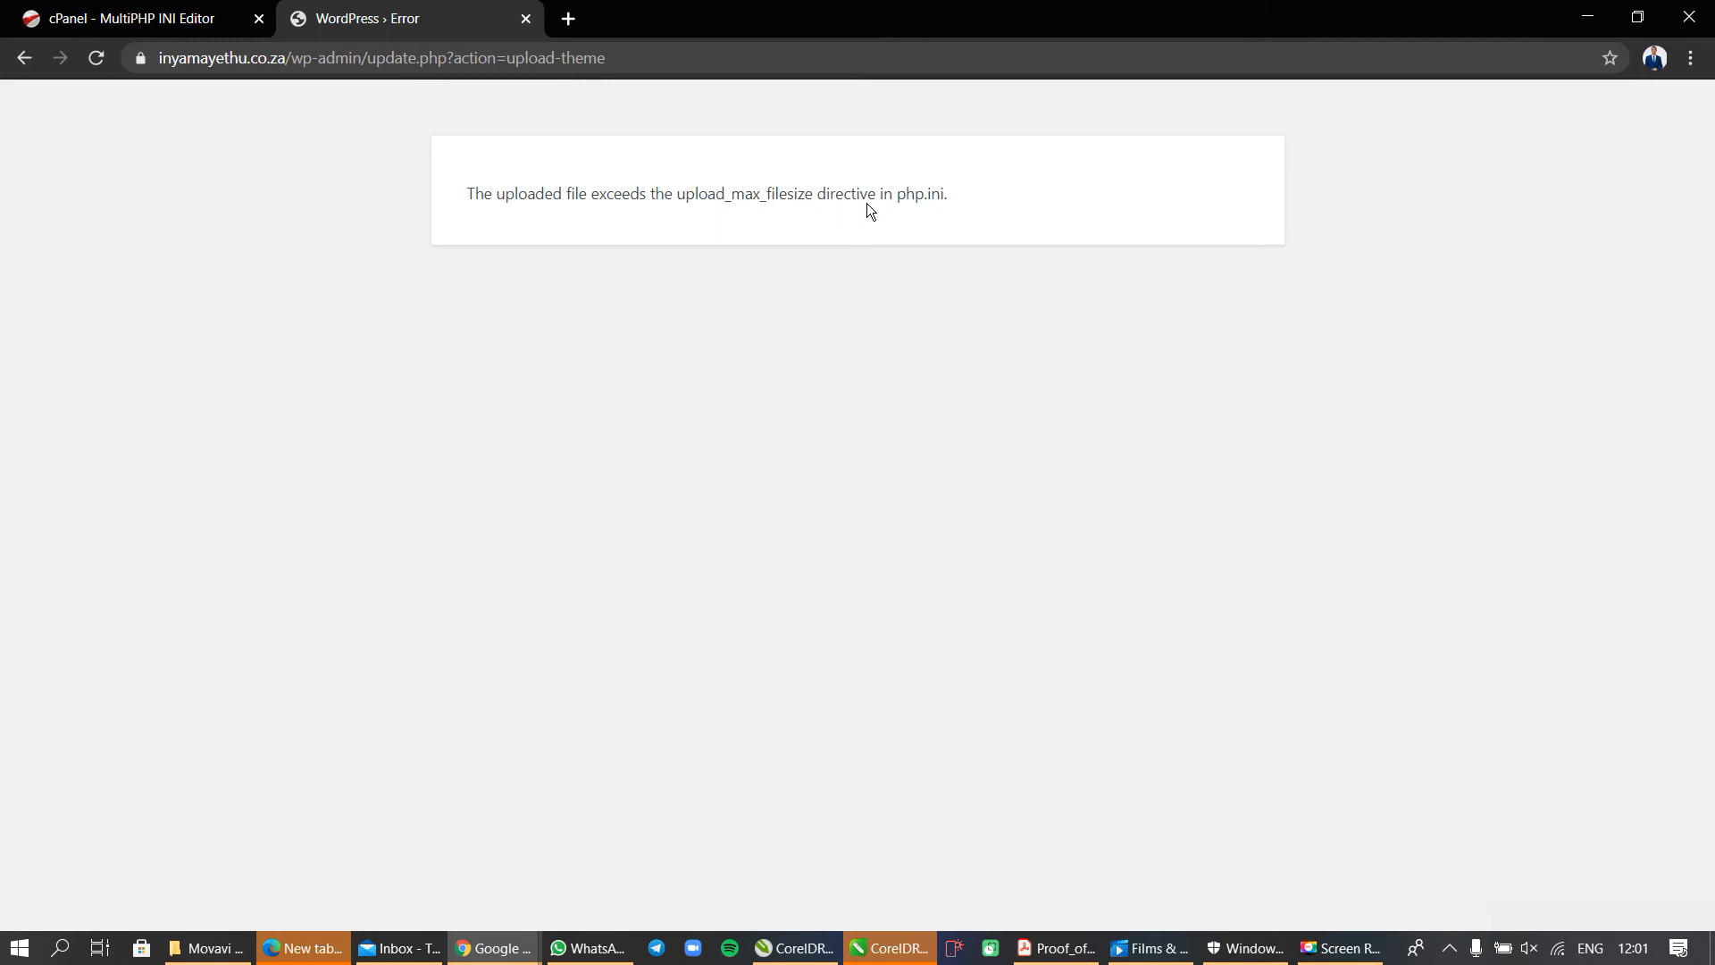
drag(813, 196, 684, 203)
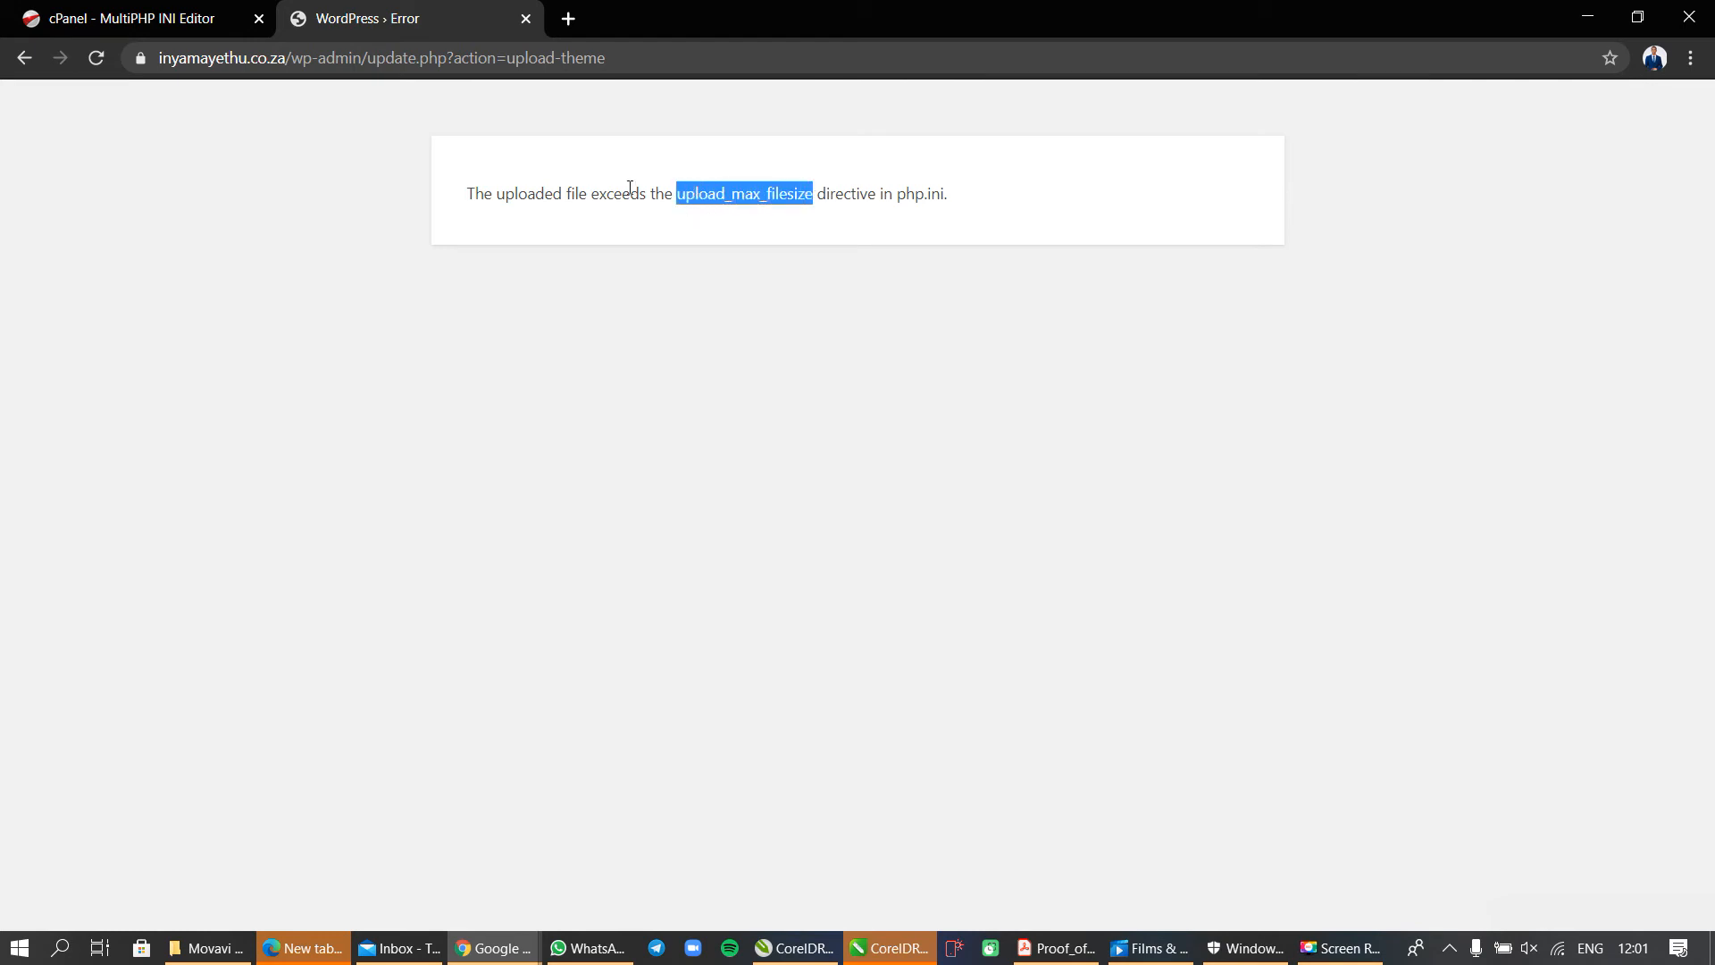
click(152, 20)
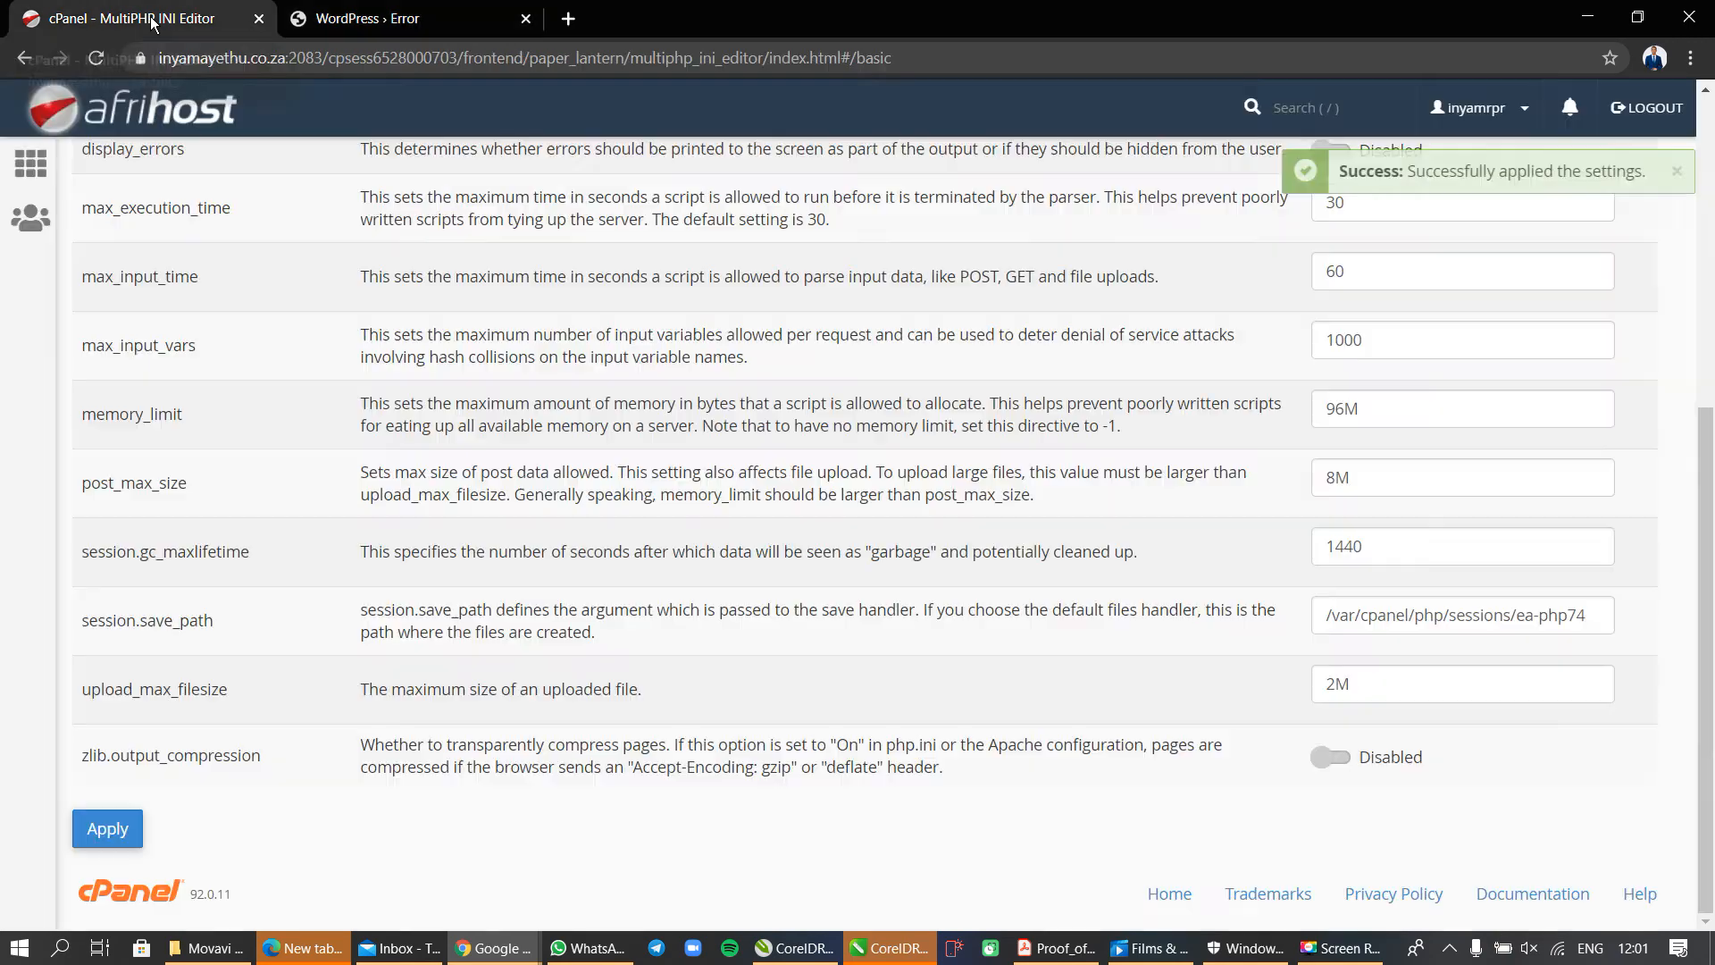
drag(238, 691, 83, 696)
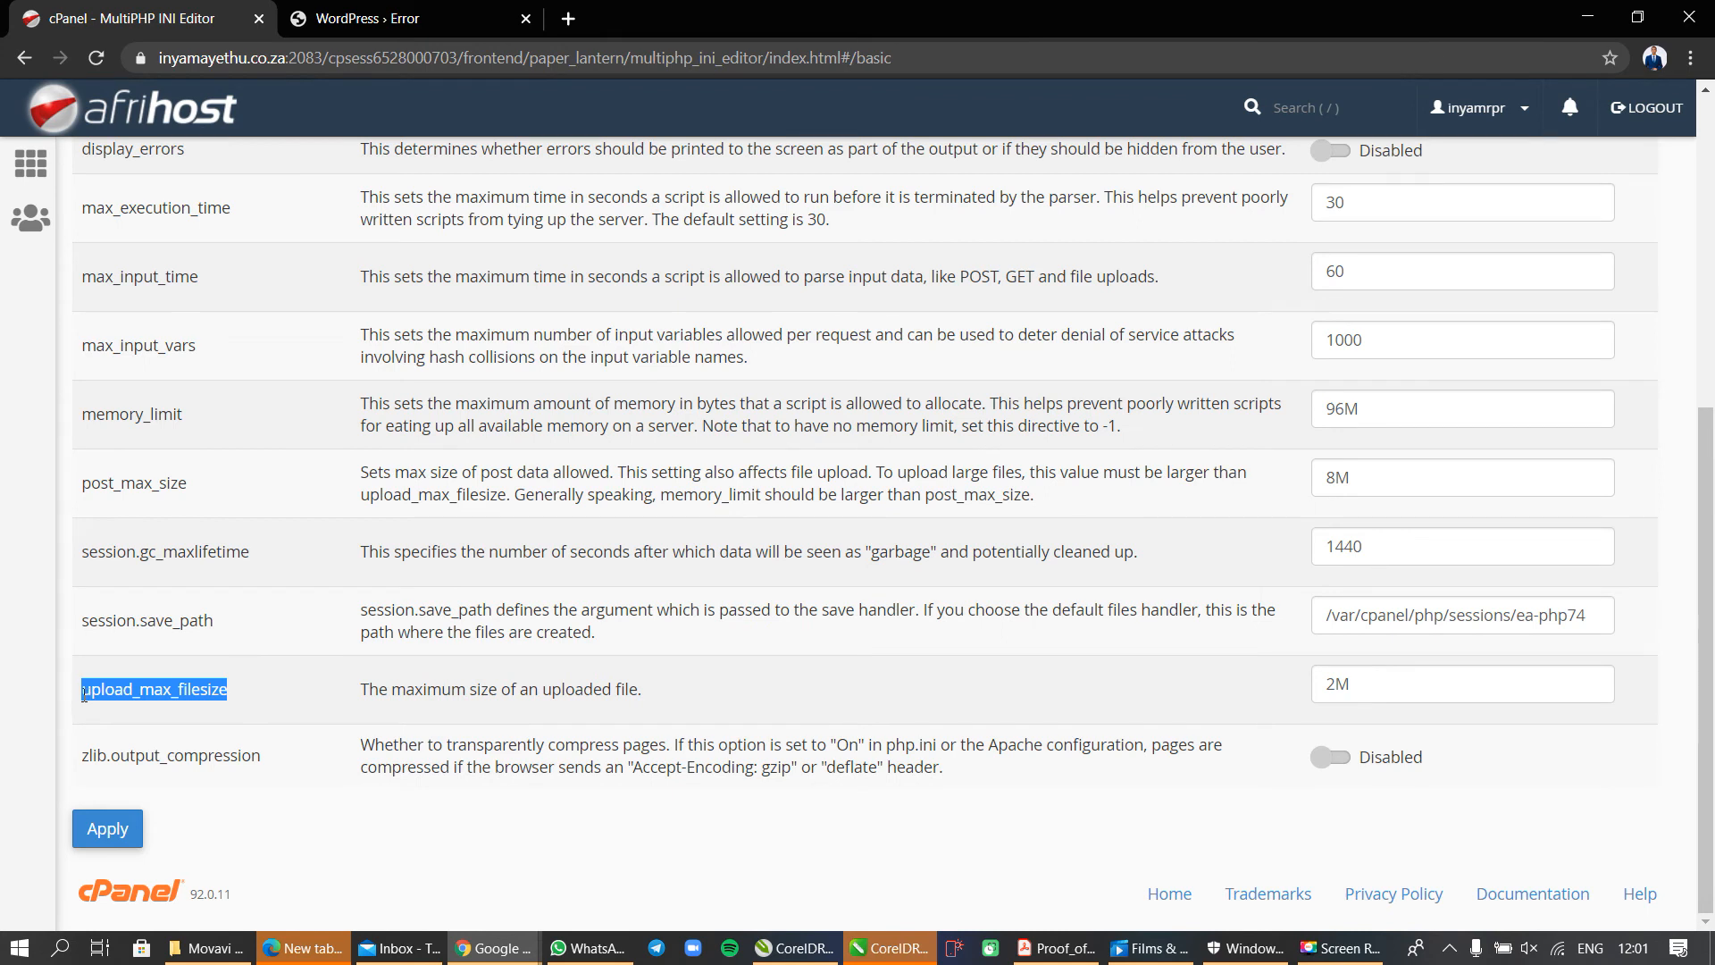
click(355, 21)
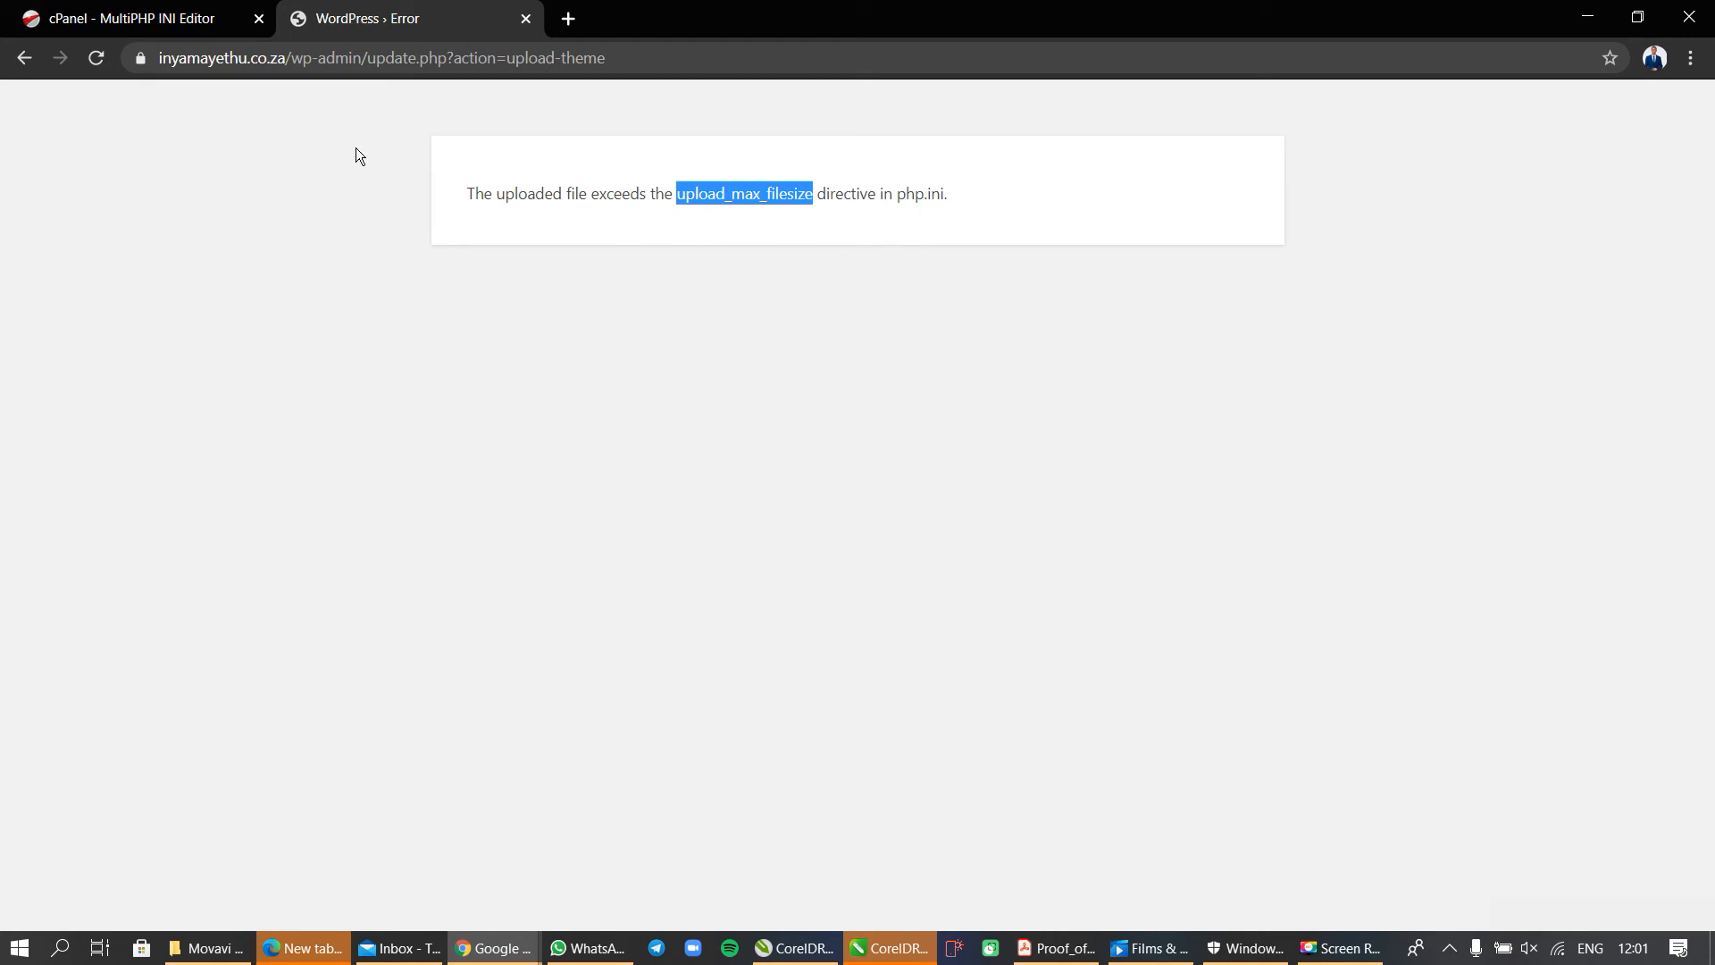
Switch to the cPanel browser tab and return to the cPanel home page.
click(184, 19)
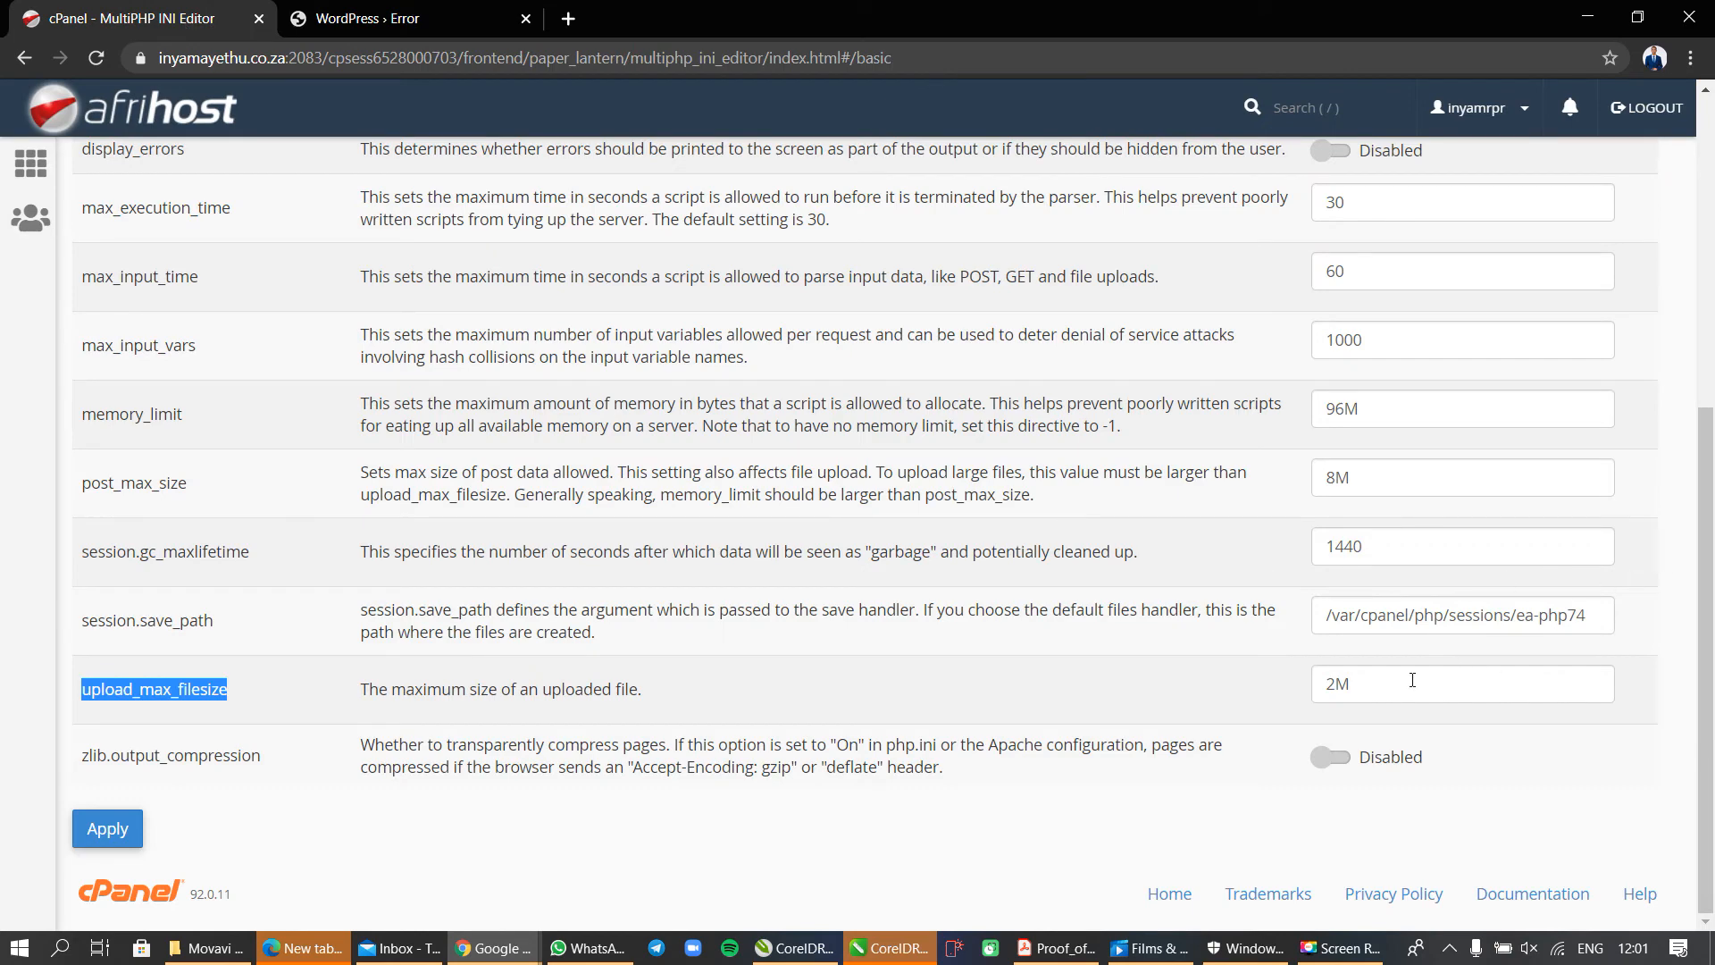
click(1336, 685)
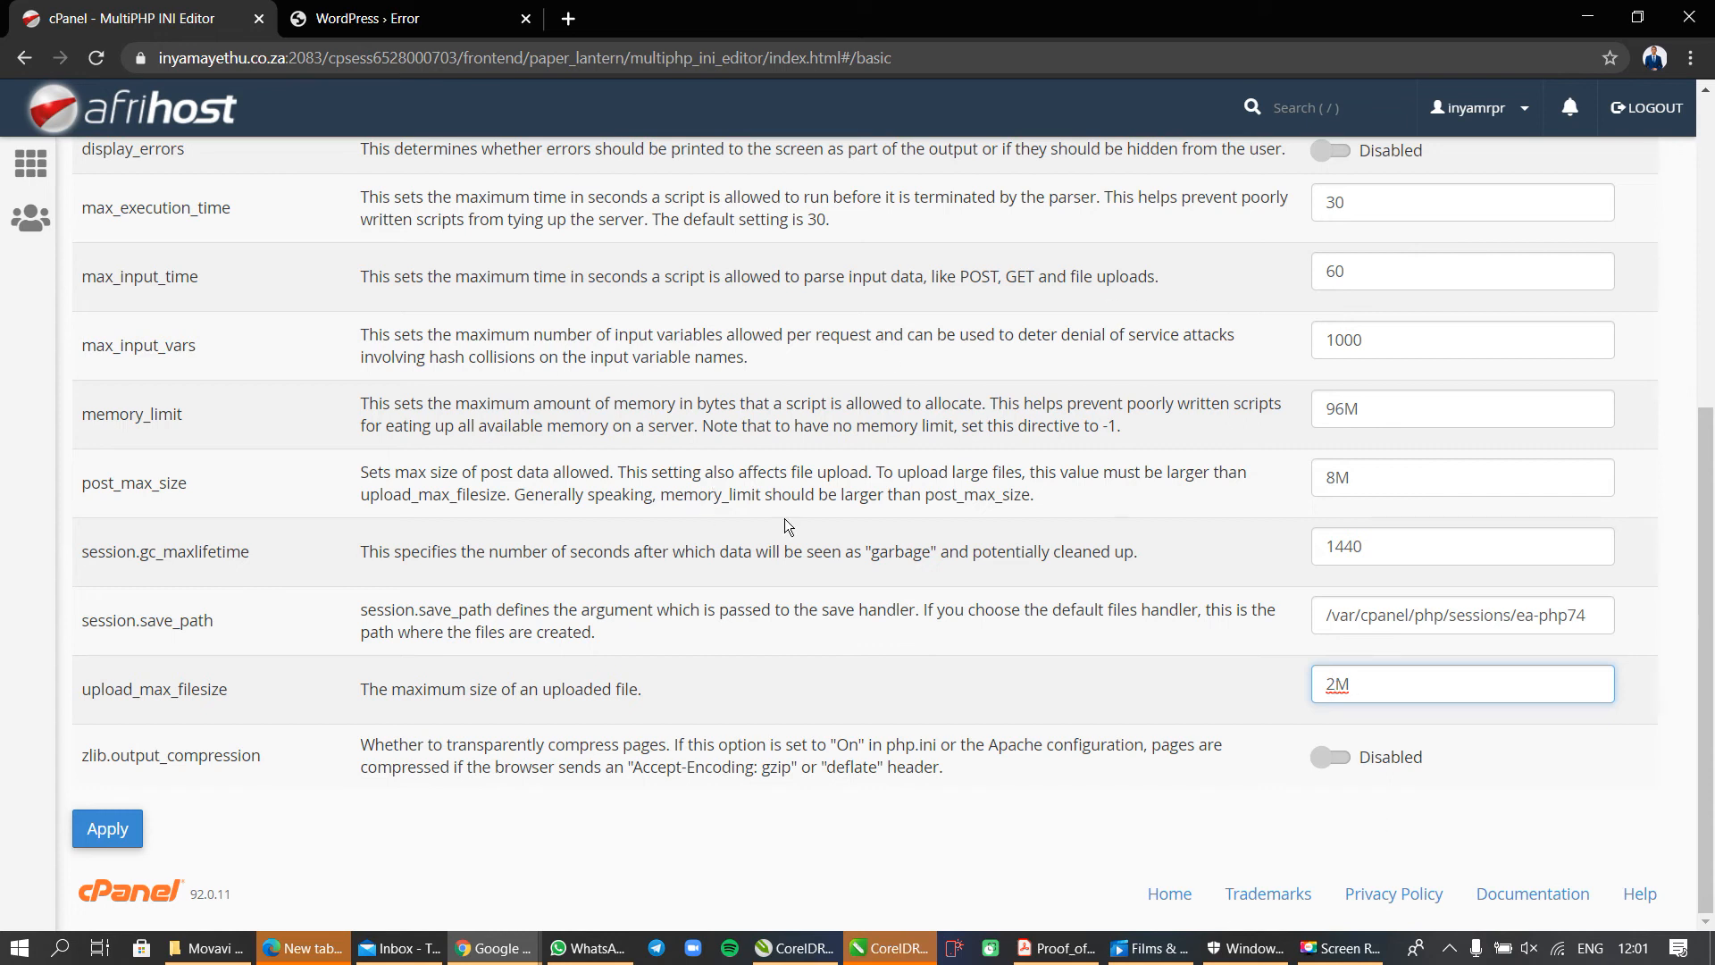
click(130, 122)
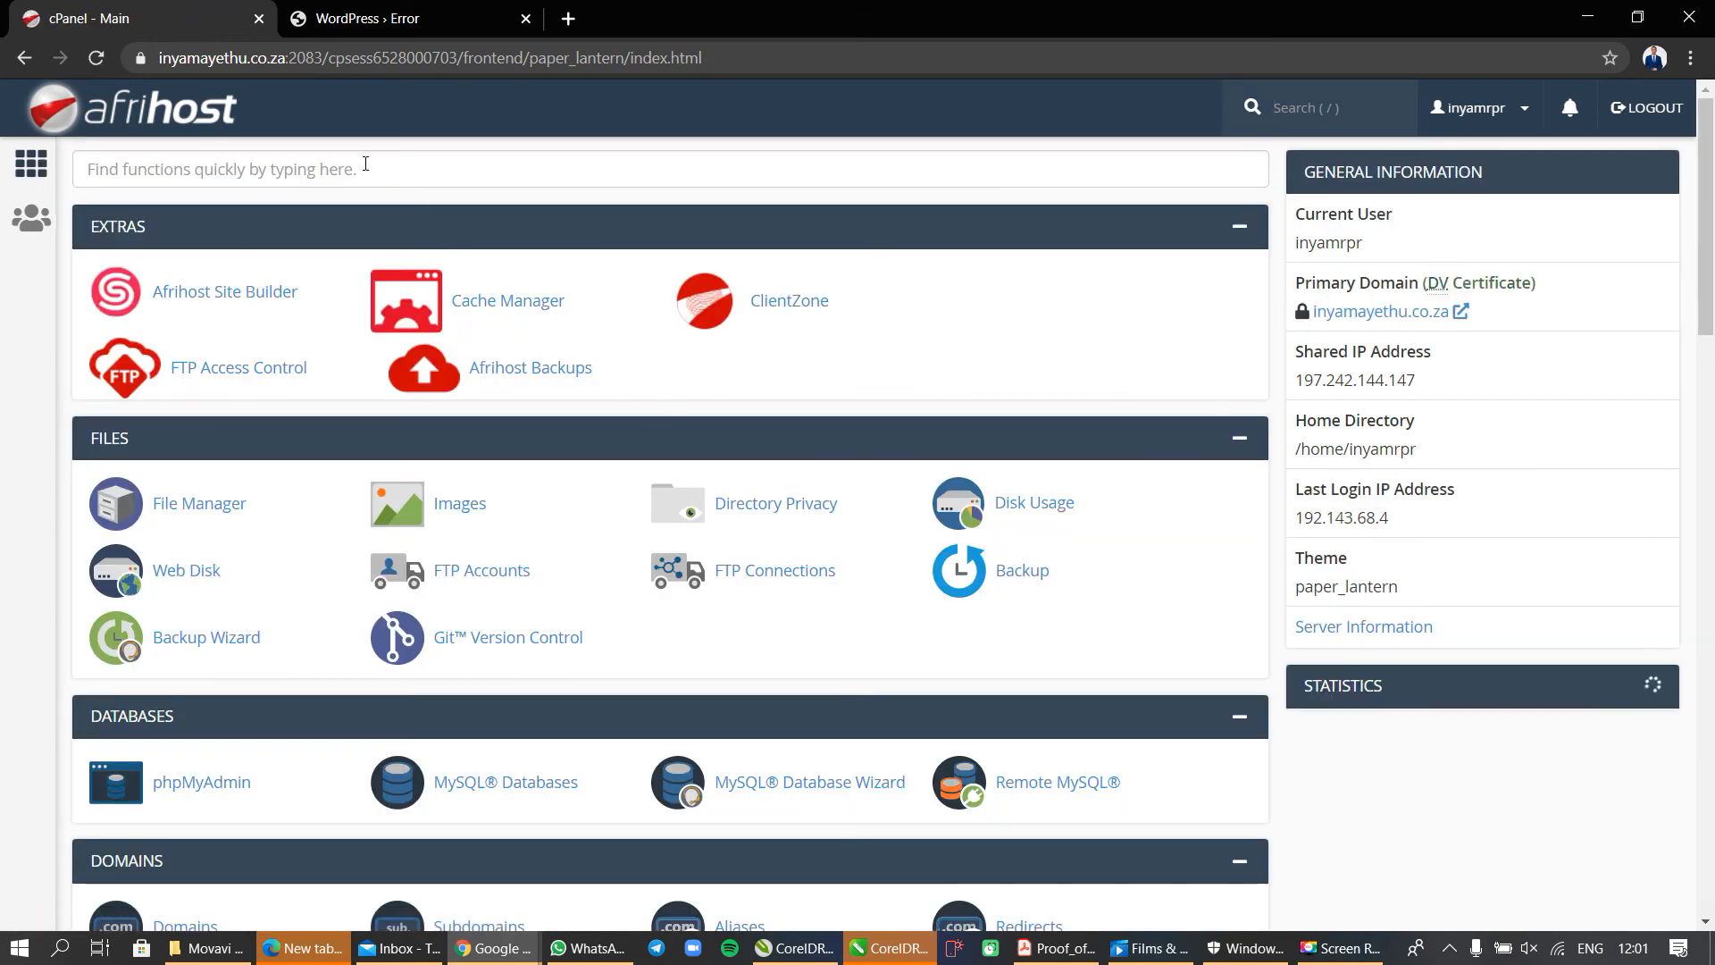
Open the MultiPHP INI Editor from the Software section of the cPanel home page.
click(361, 165)
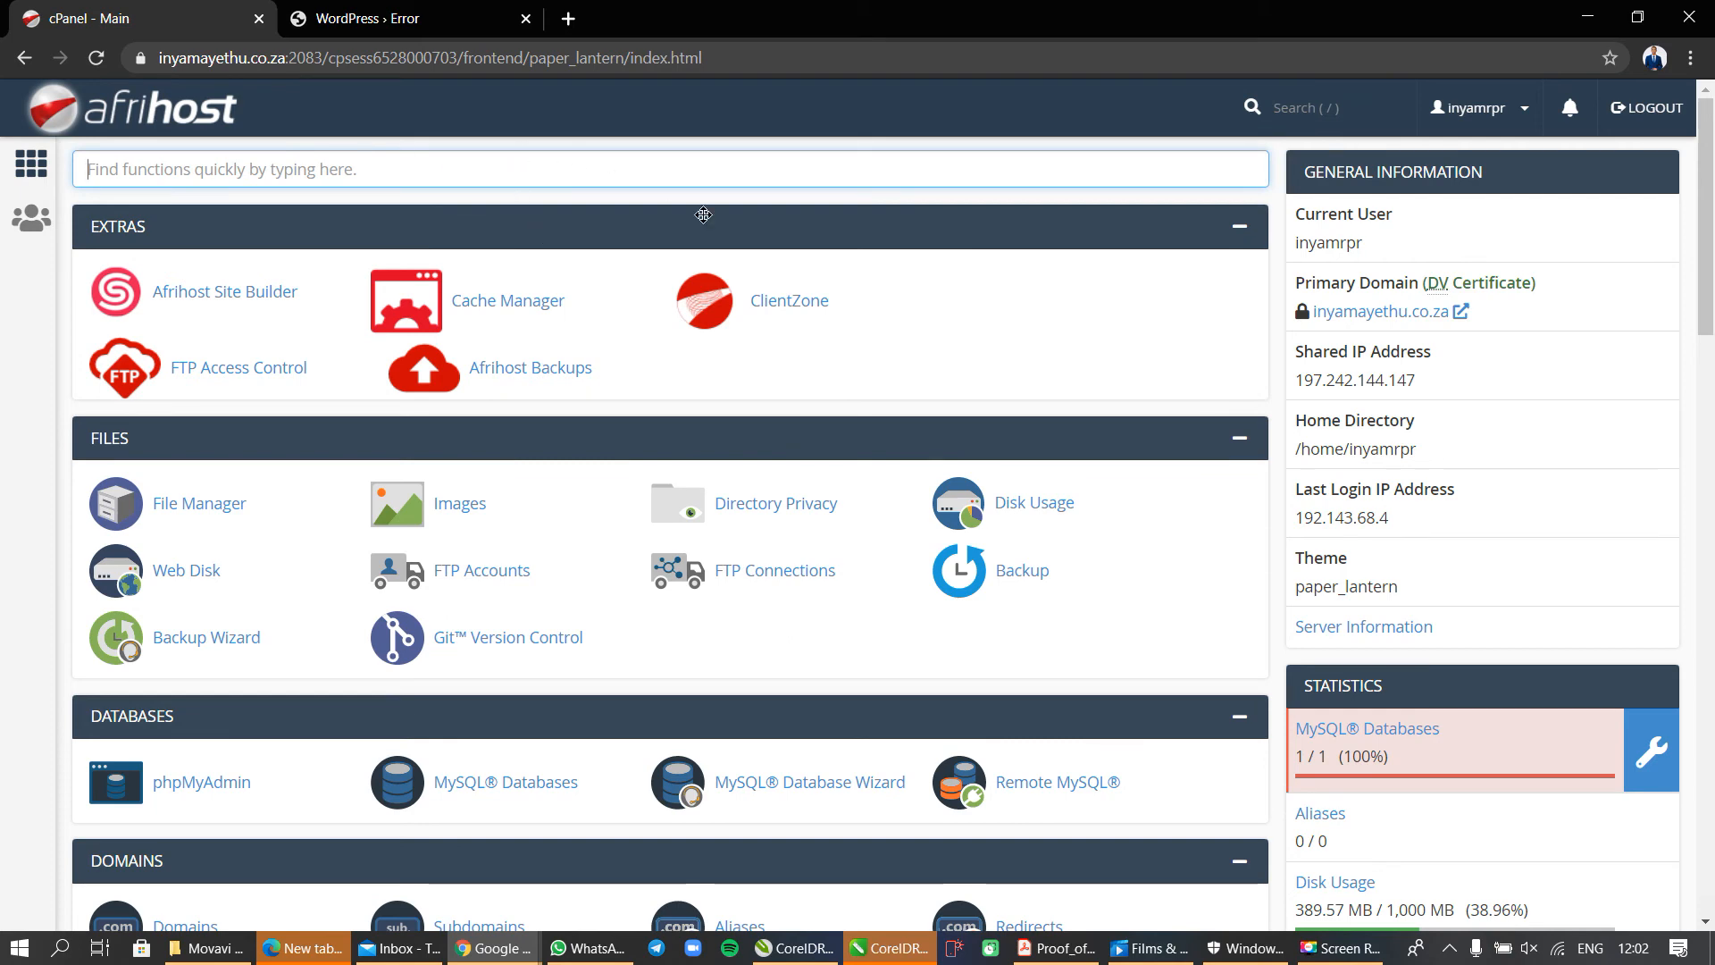
scroll(873, 558, down, 5)
scroll(873, 561, down, 4)
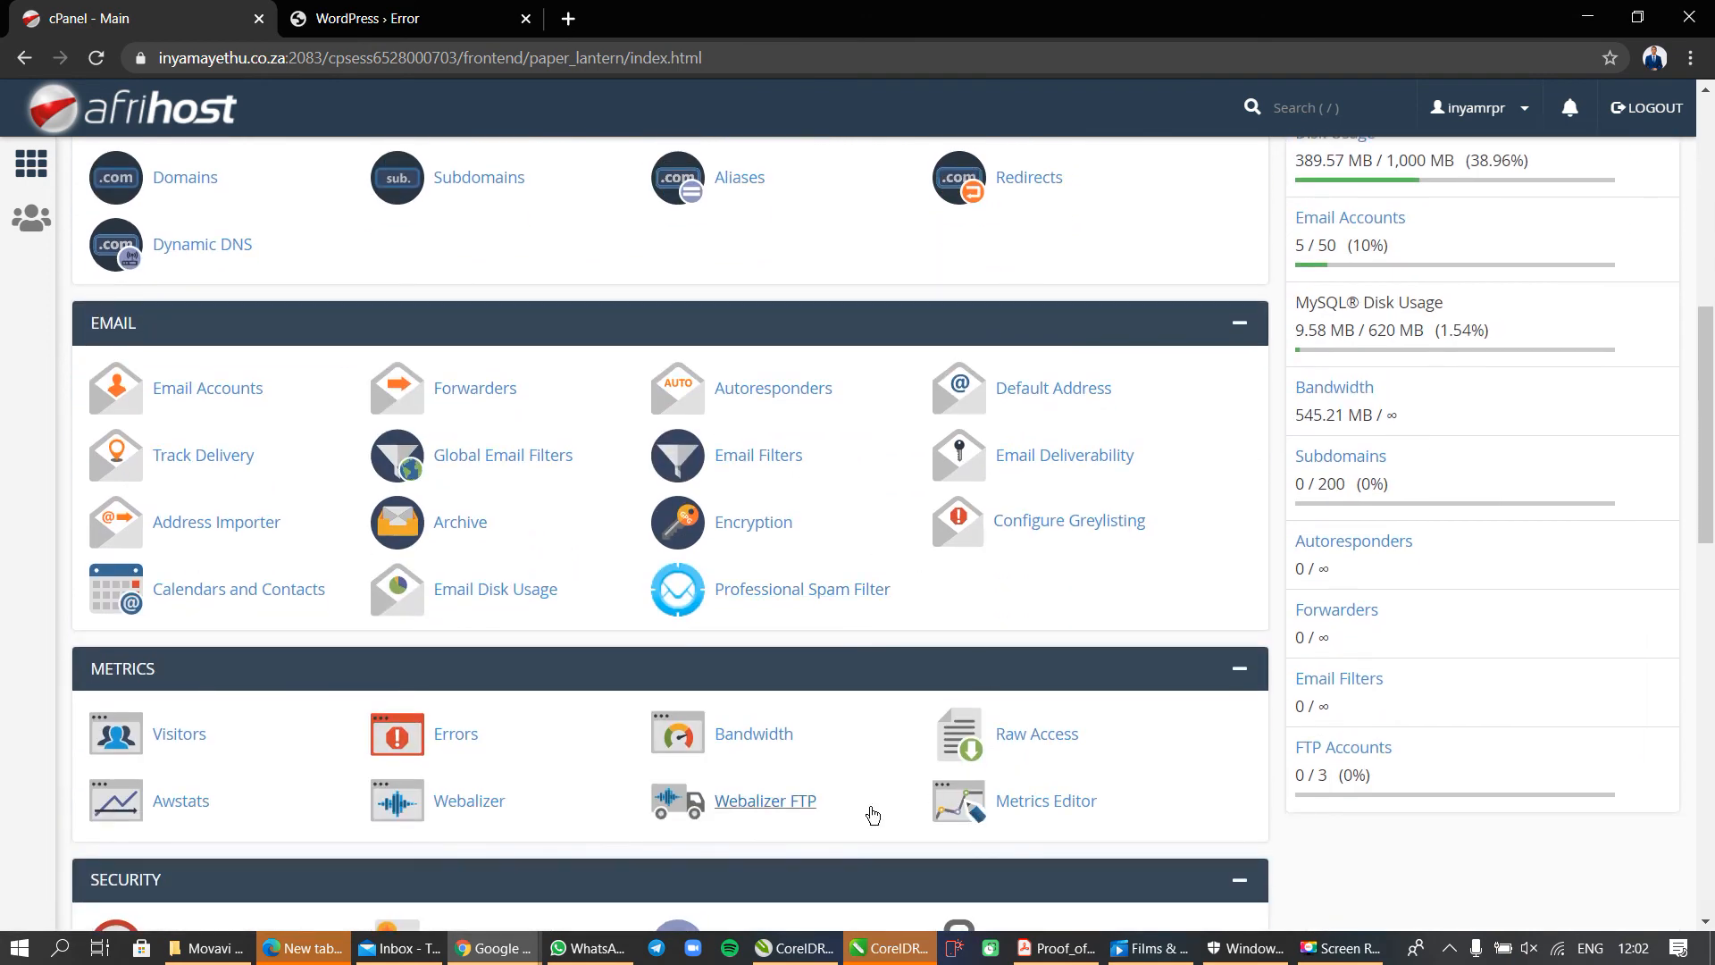
scroll(873, 811, down, 2)
scroll(867, 811, down, 4)
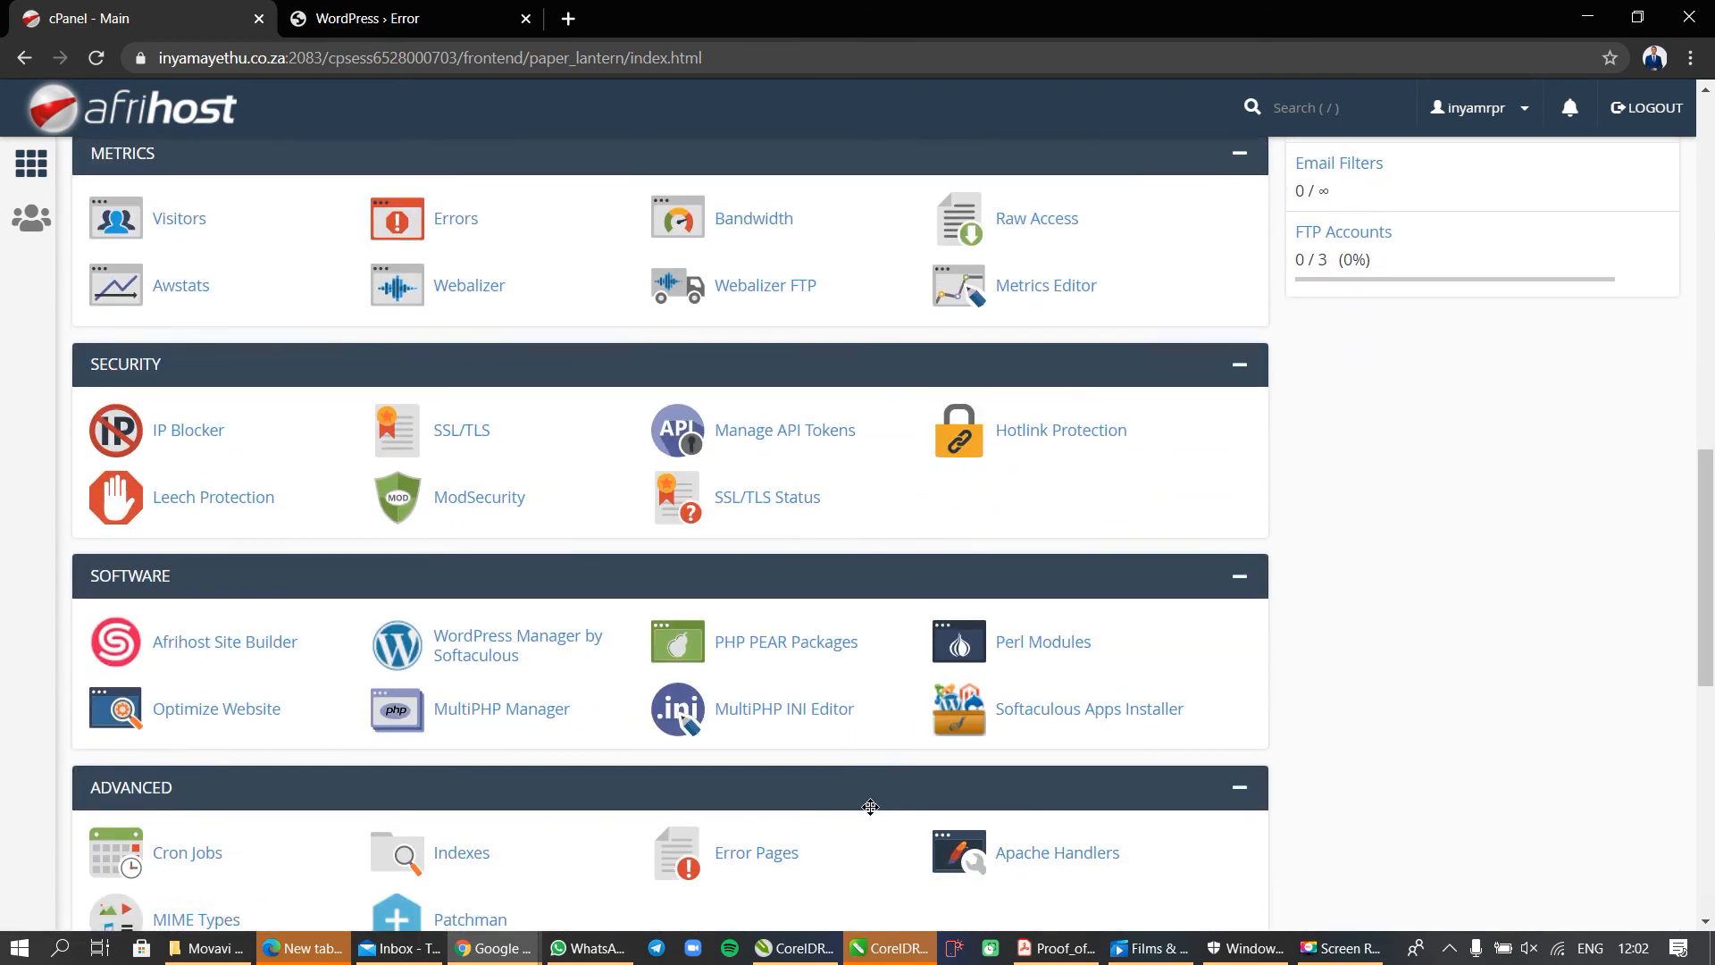
scroll(849, 768, down, 1)
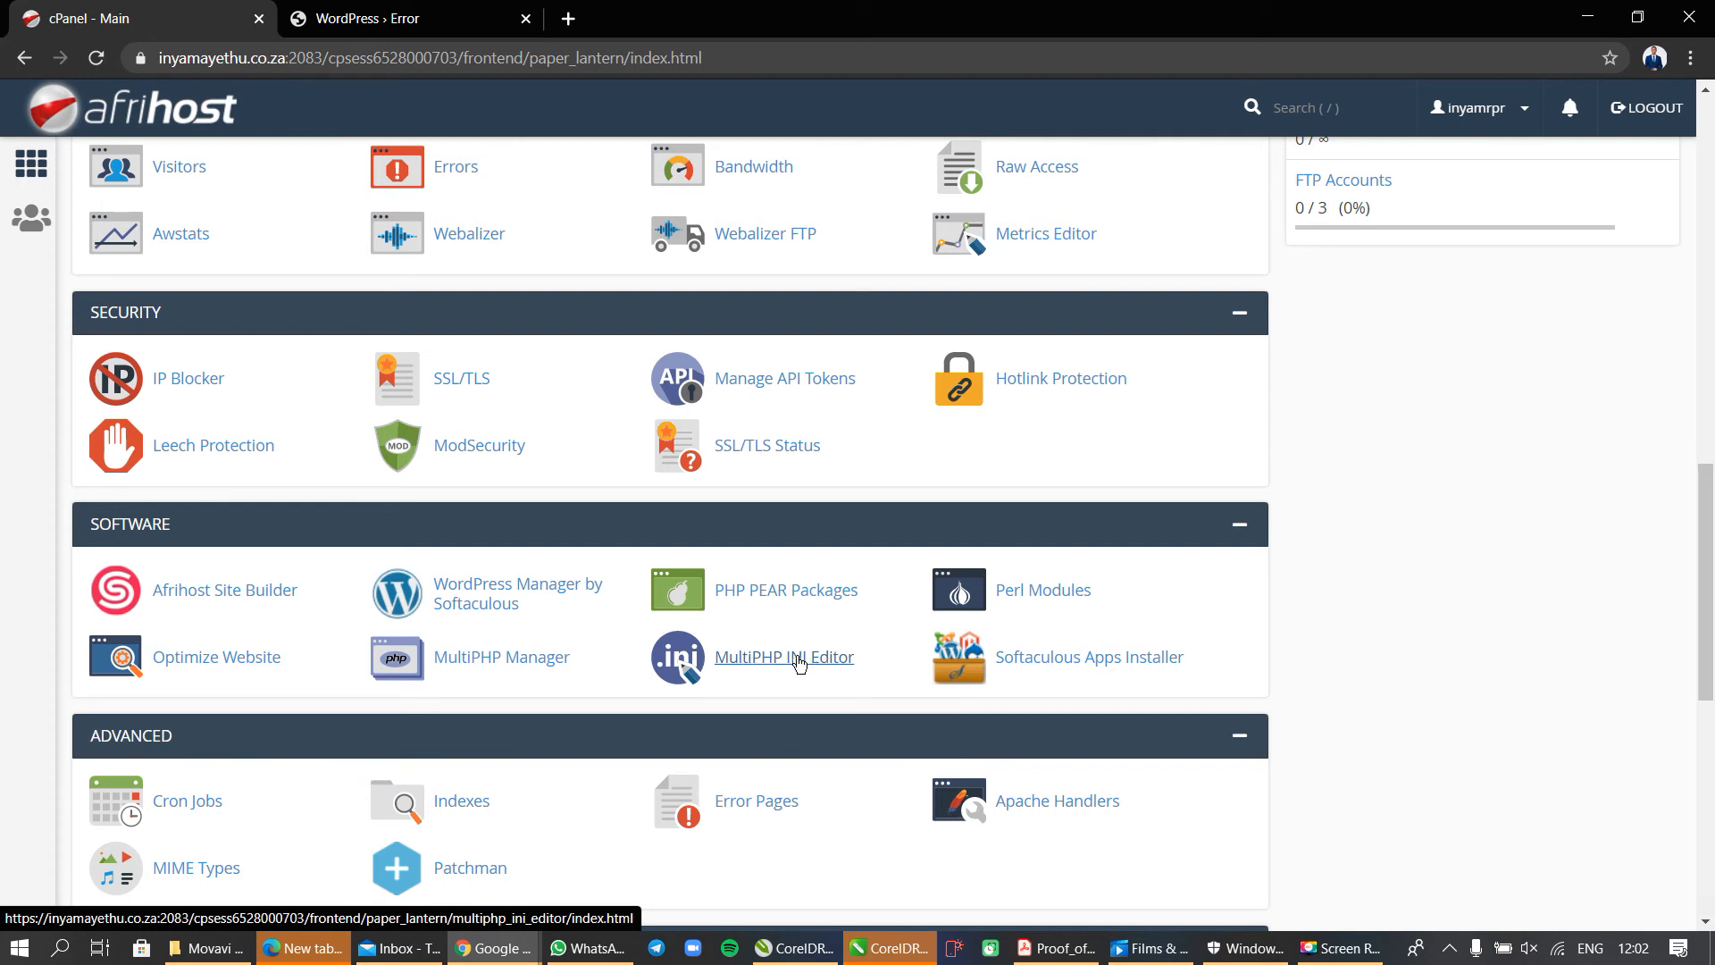
click(773, 661)
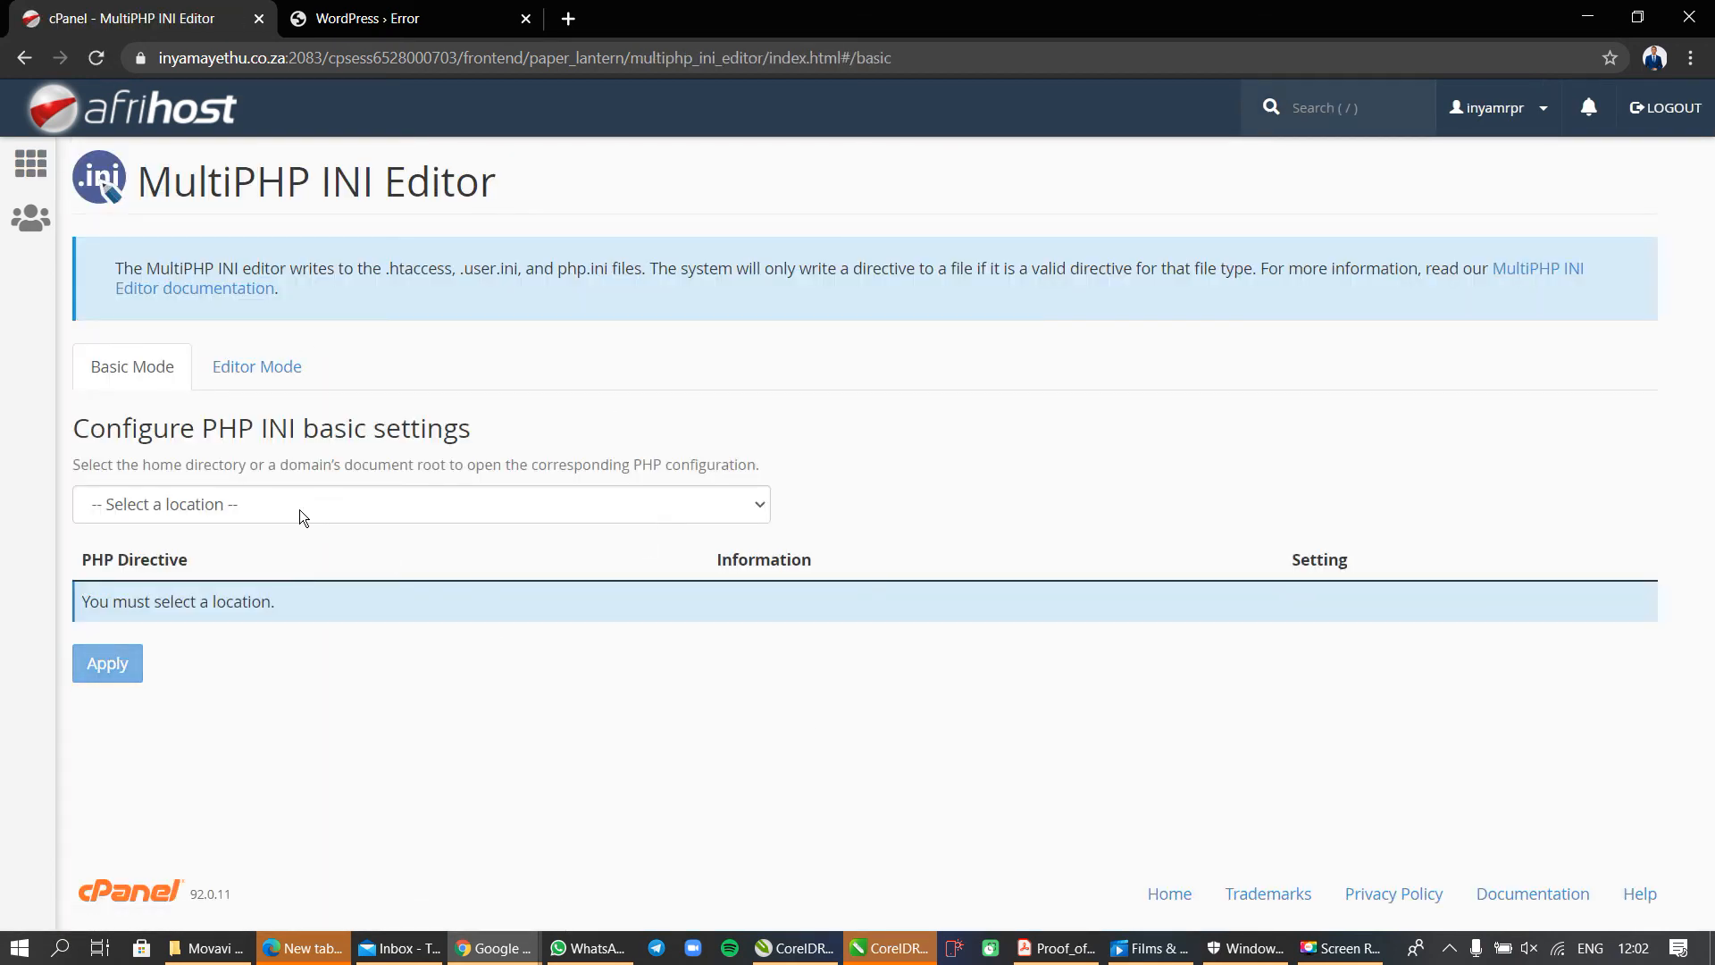
Load the basic PHP settings for the location inyamayethu.co.za and locate the upload_max_filesize directive.
click(204, 506)
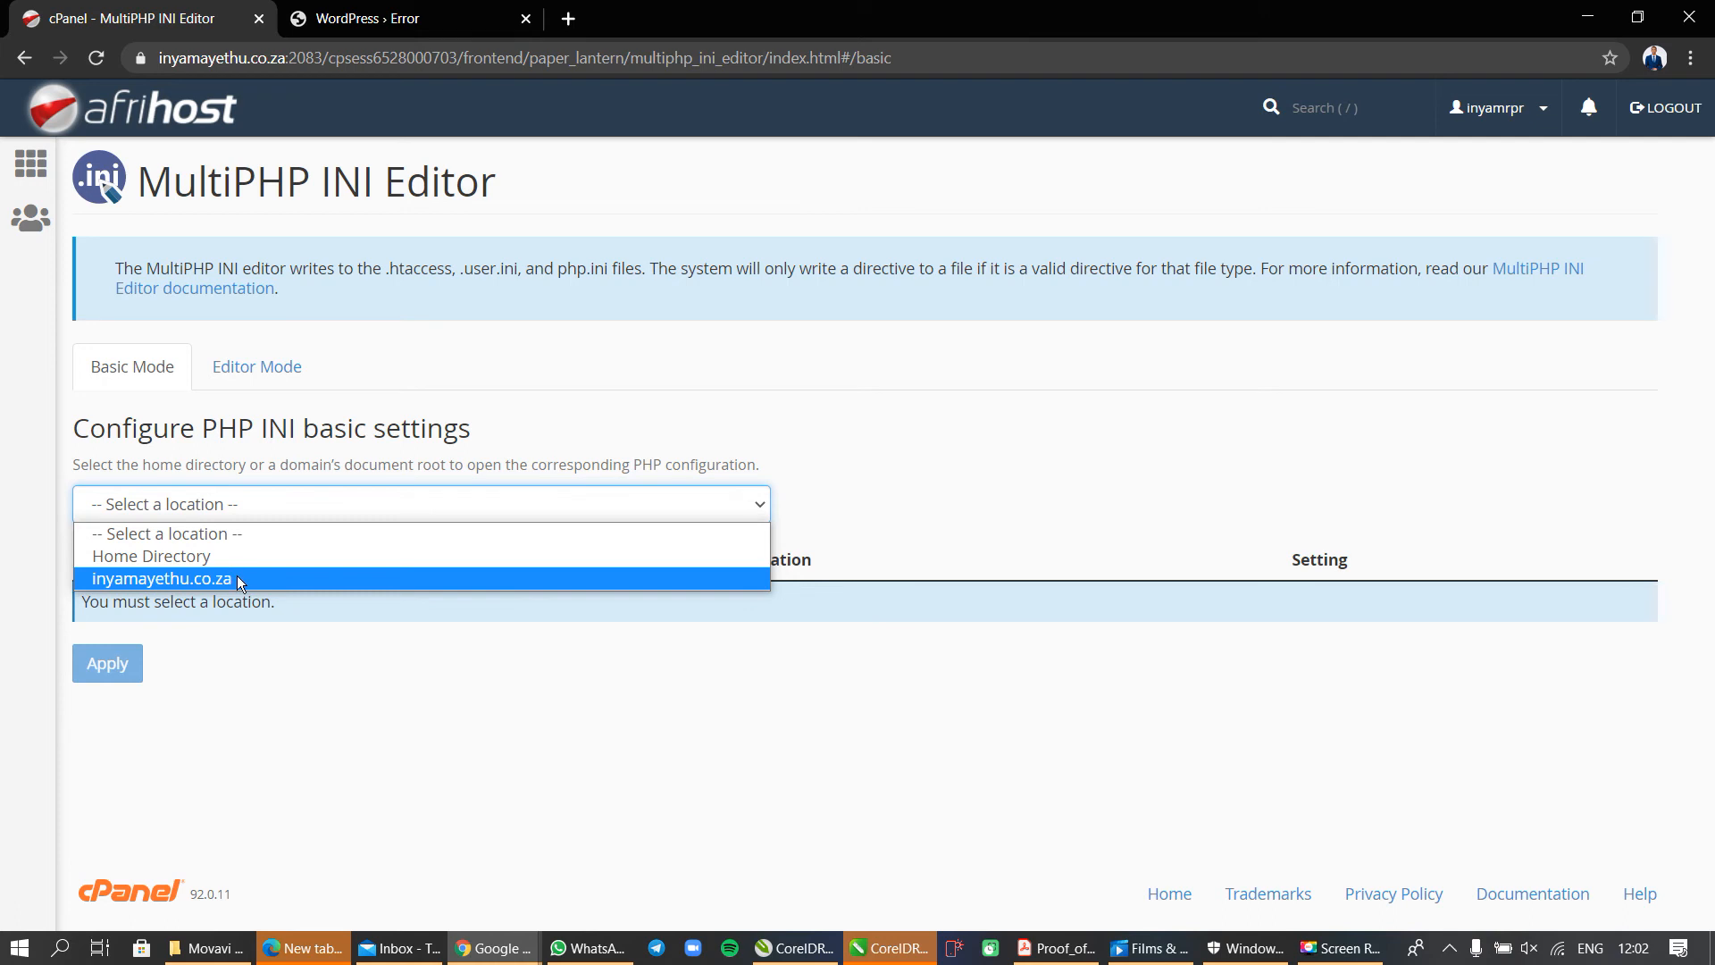
click(174, 581)
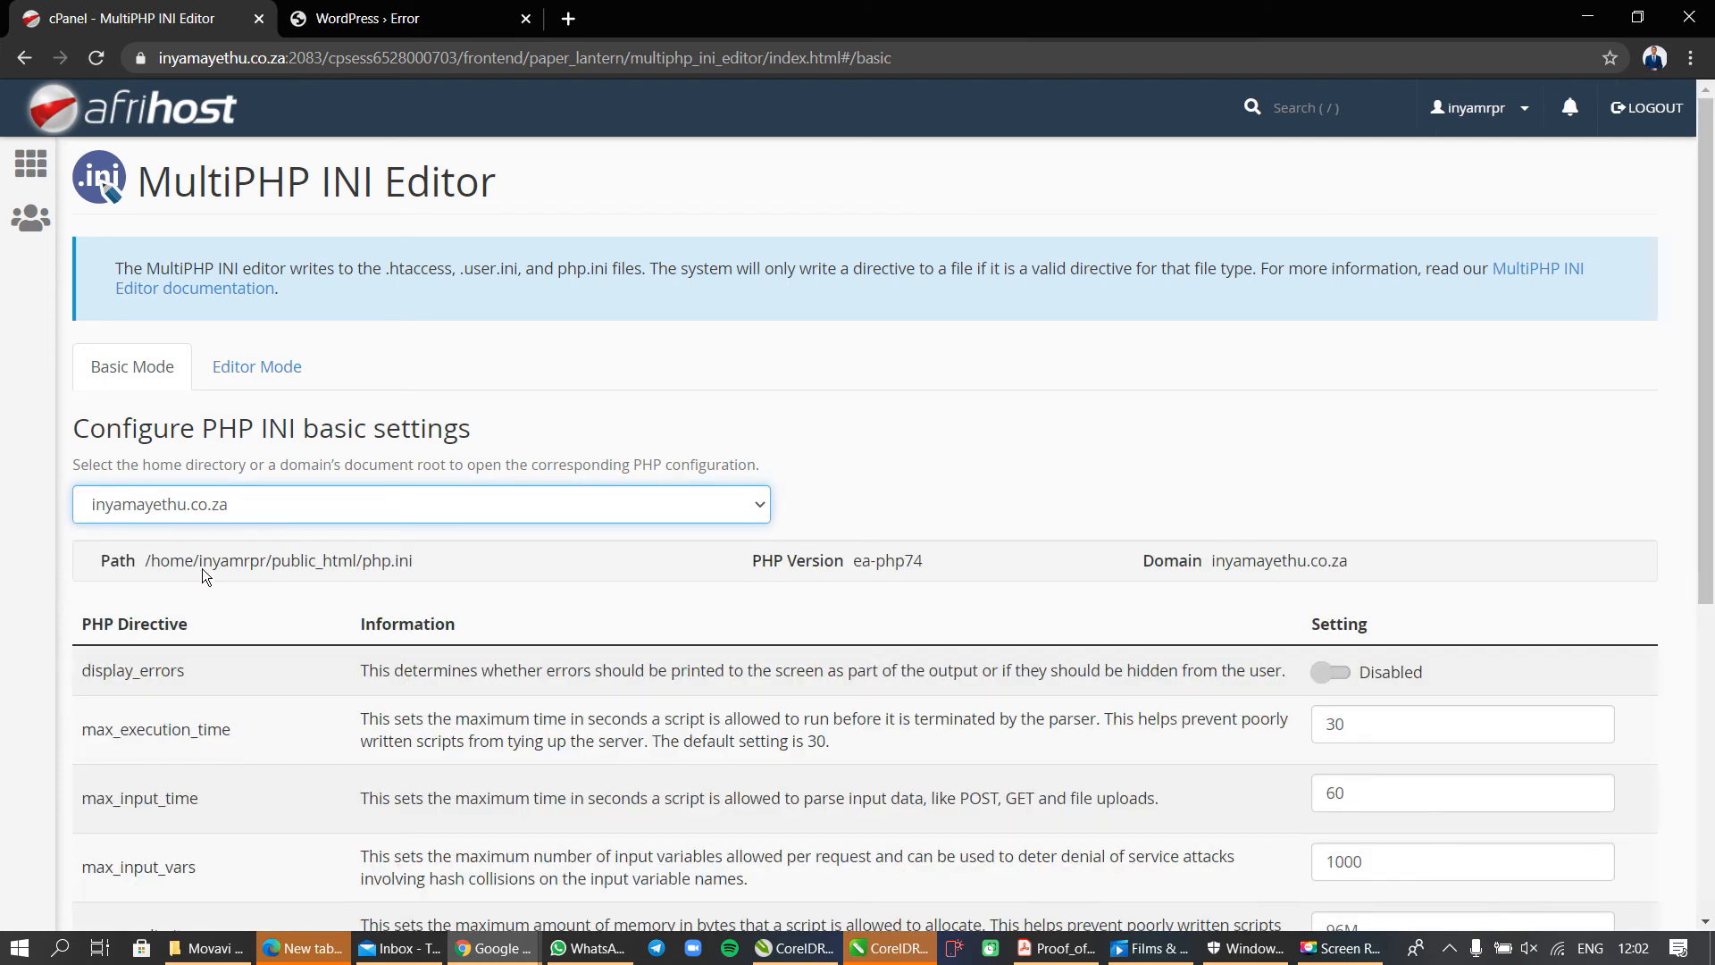
scroll(423, 599, down, 6)
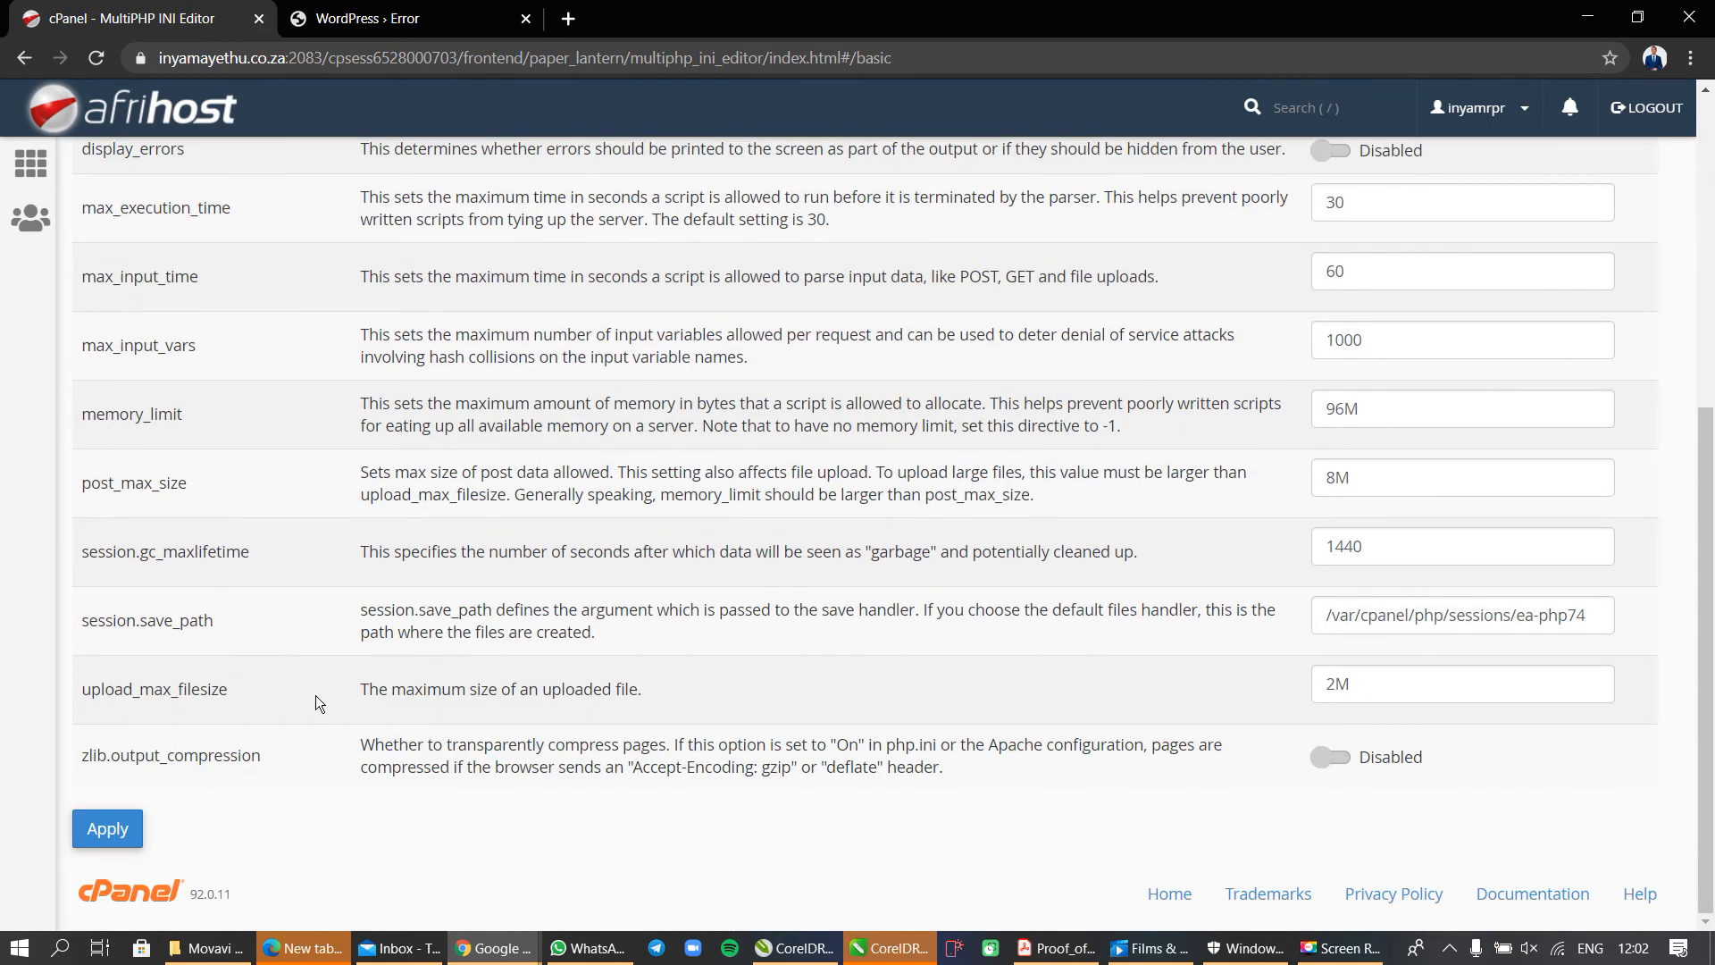
scroll(314, 696, up, 1)
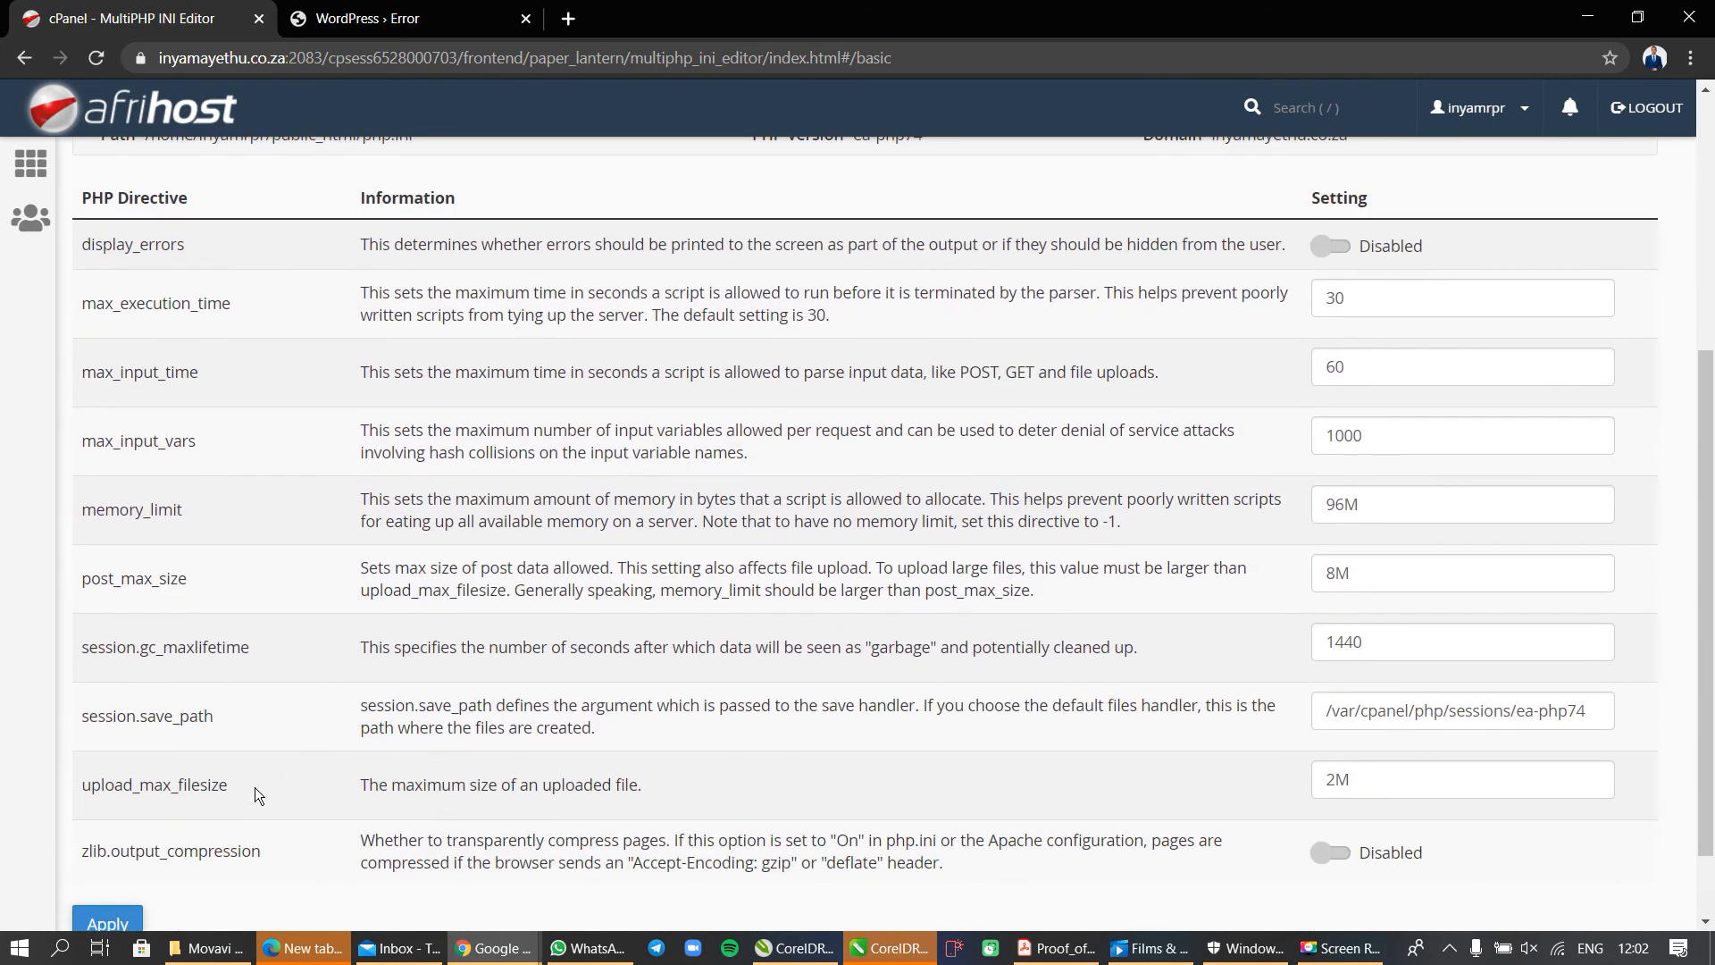
drag(80, 791, 252, 788)
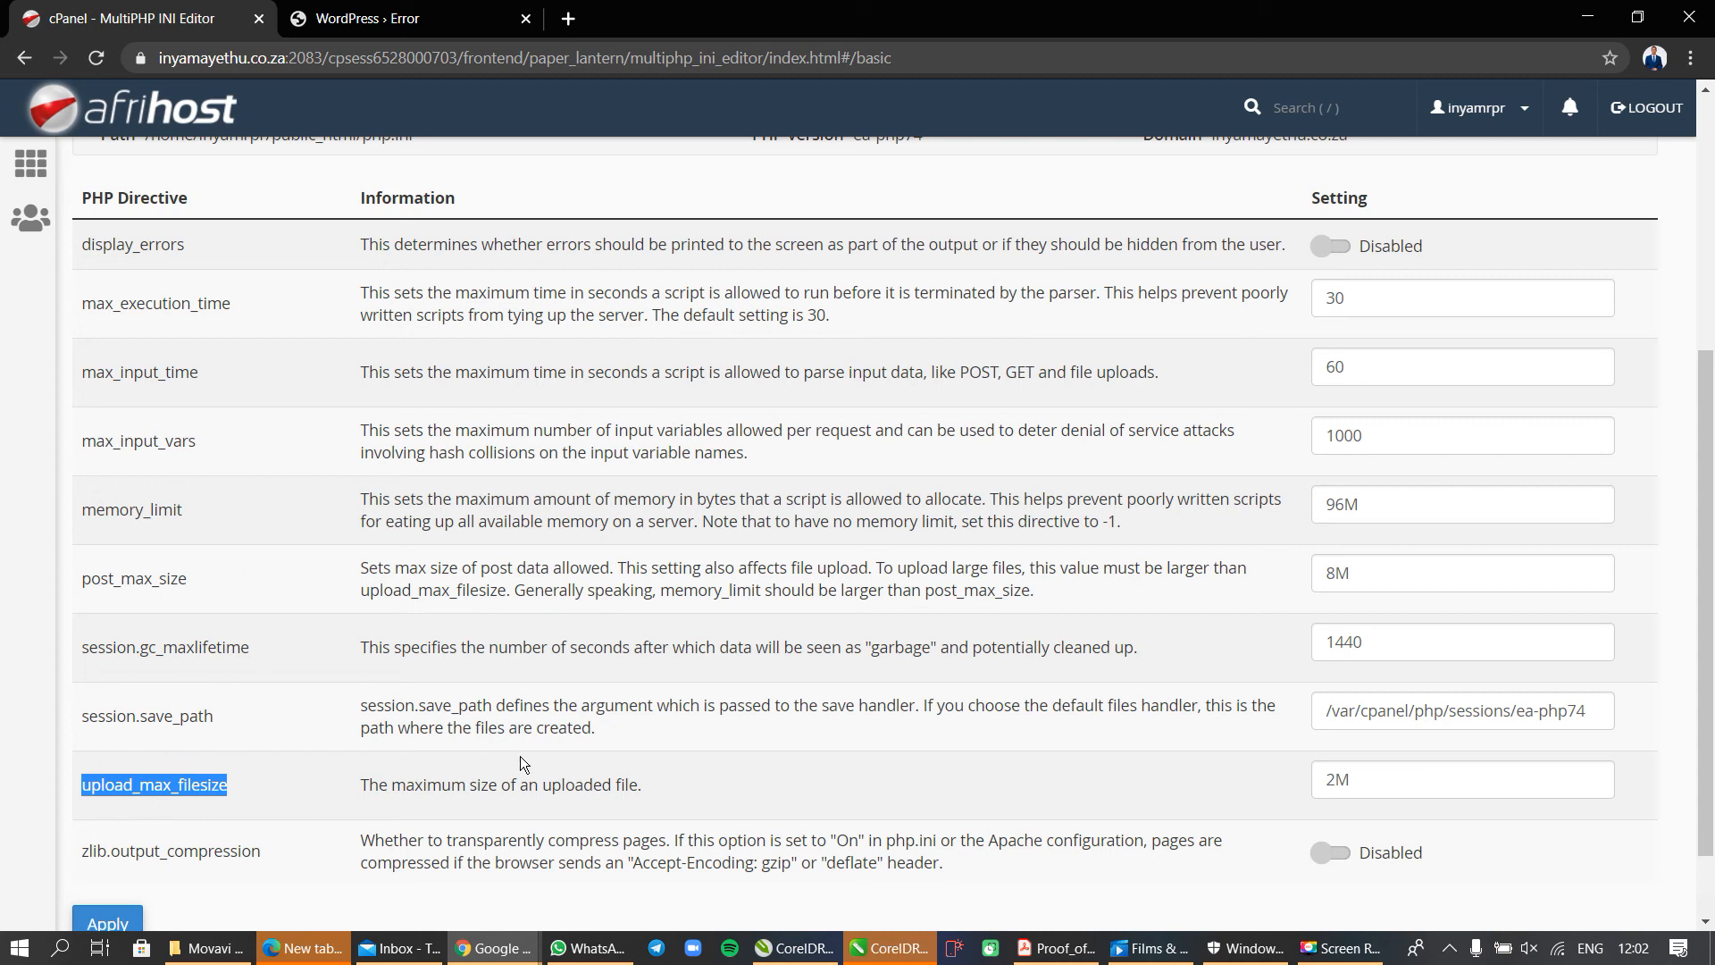
Set upload_max_filesize to 200M and apply the change.
click(1337, 781)
text(00)
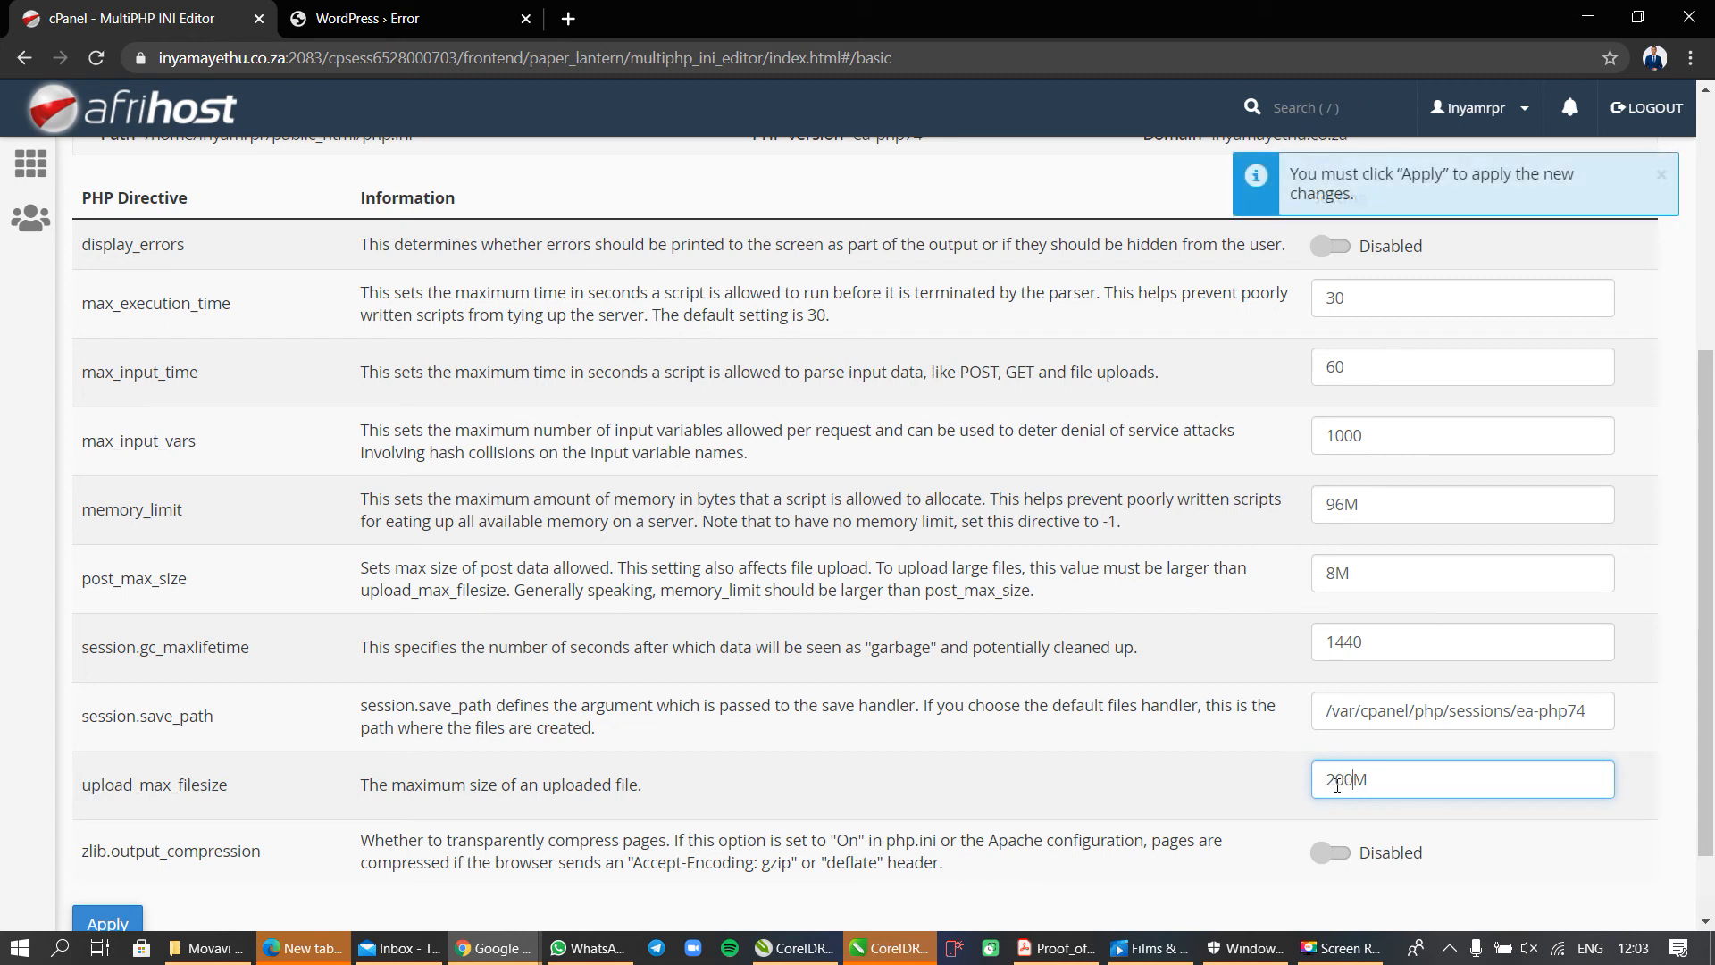
scroll(976, 788, down, 1)
click(124, 855)
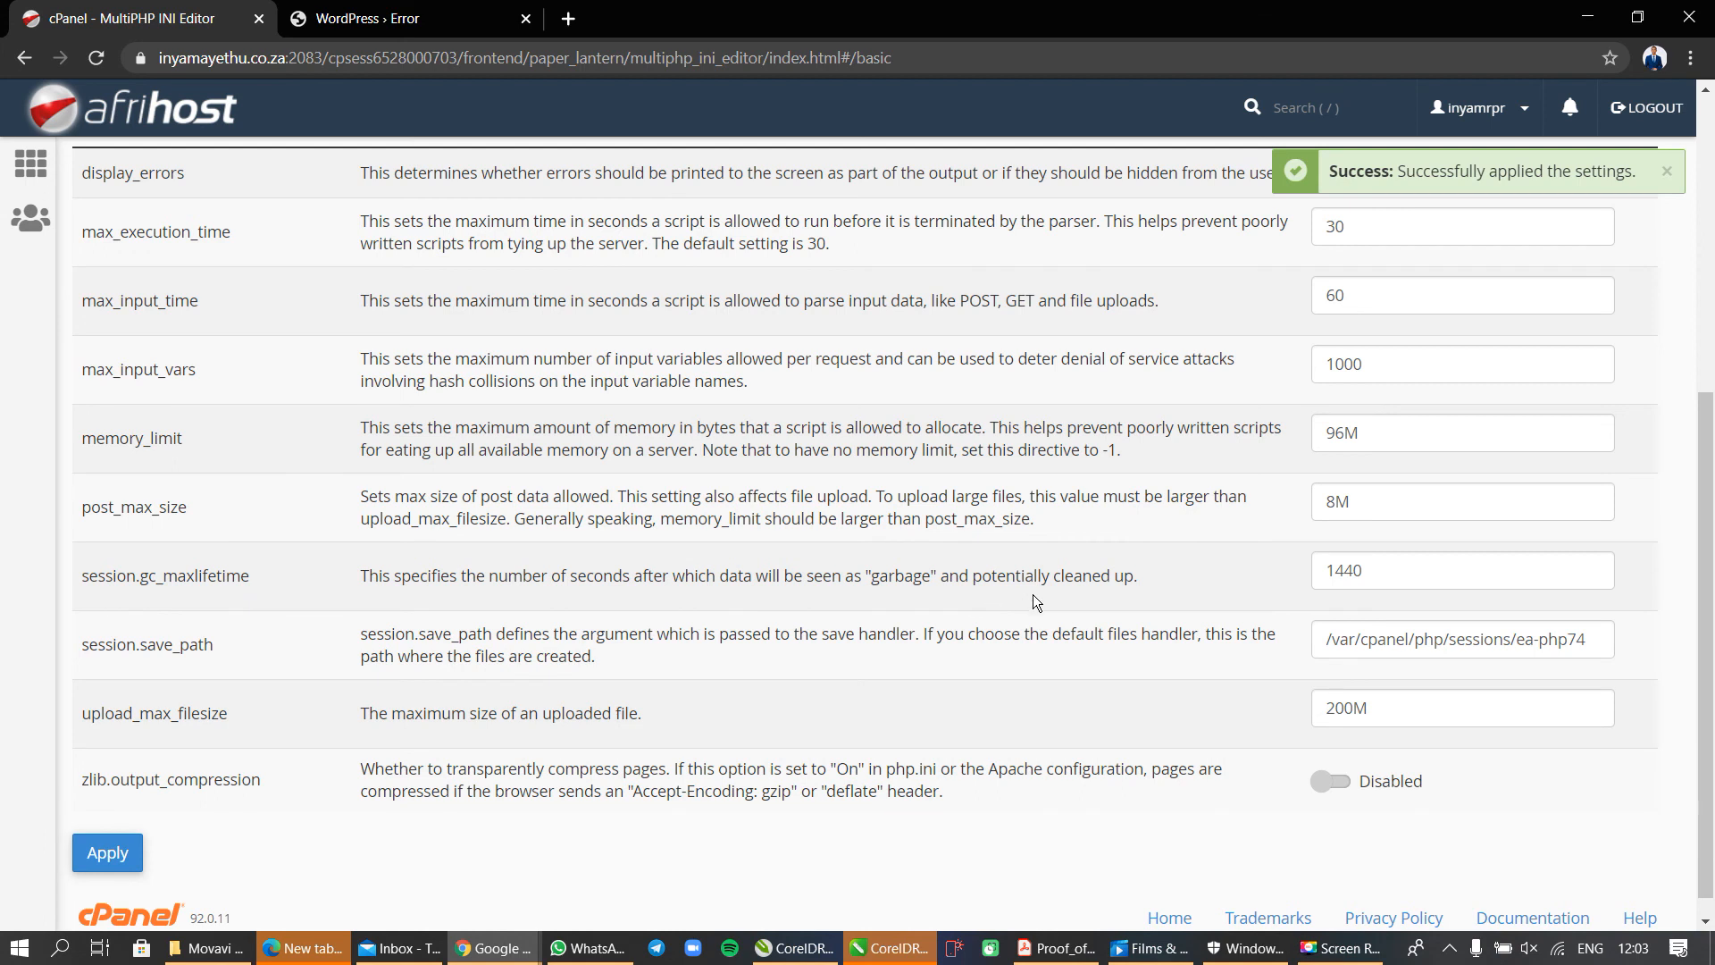
scroll(1045, 608, up, 1)
scroll(1046, 607, up, 1)
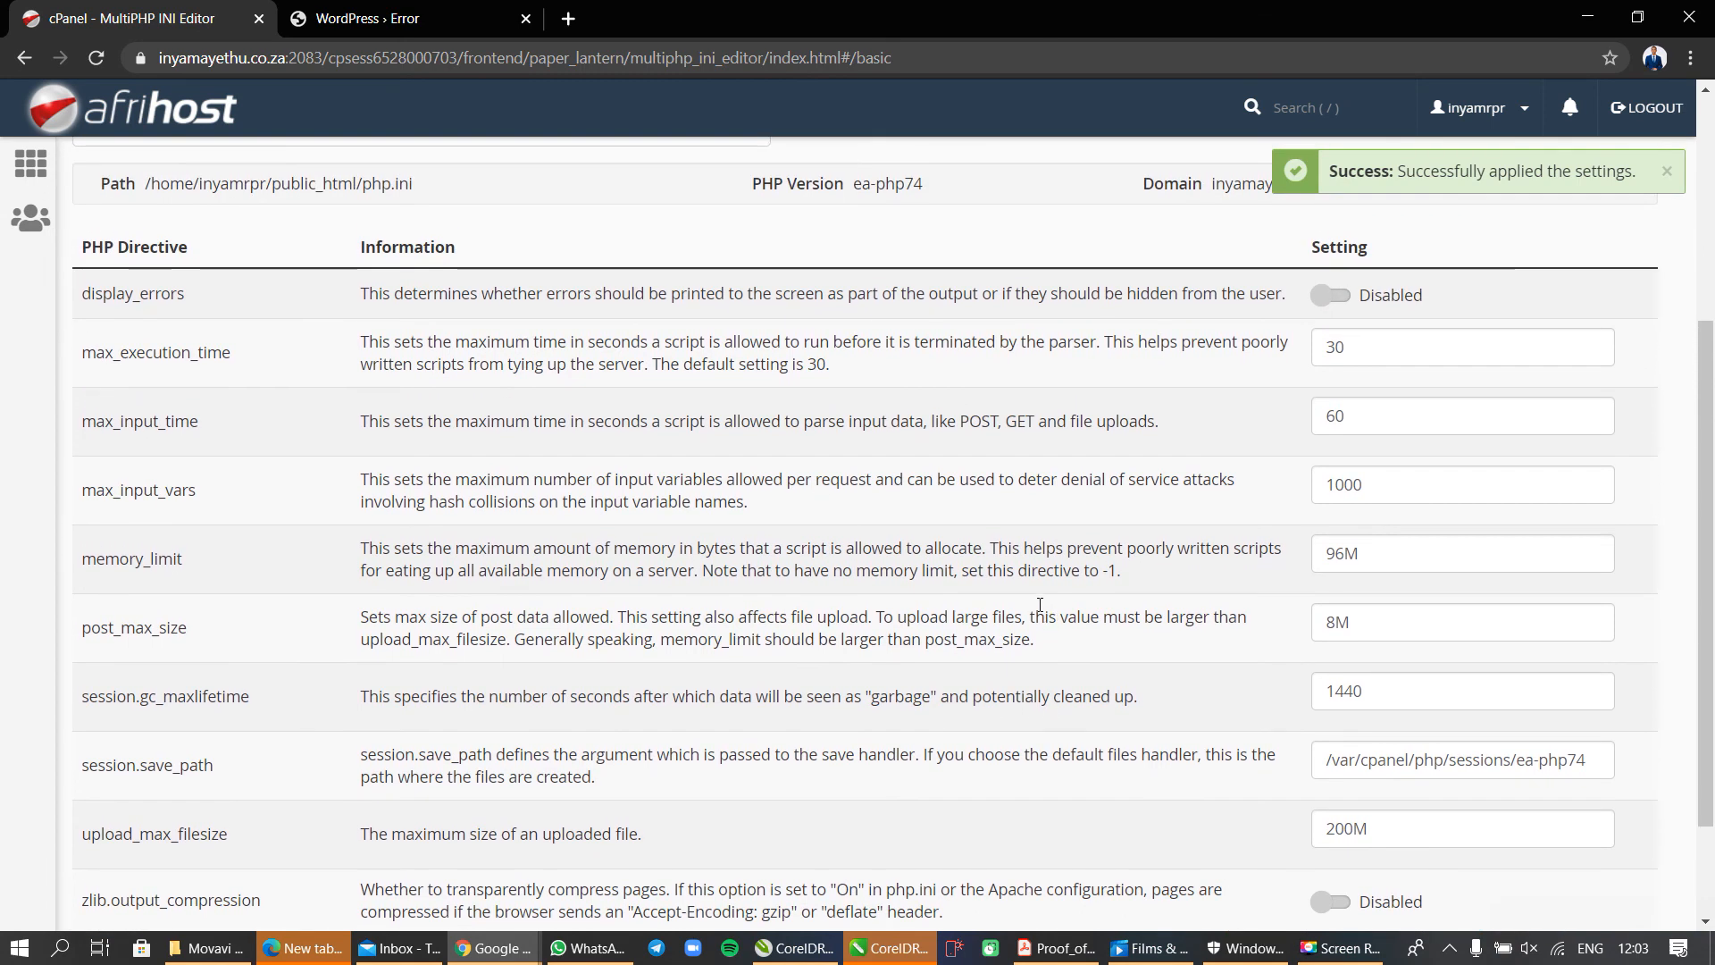
Switch to the WordPress browser tab, go back to the Add Themes page and open the theme upload form.
click(430, 18)
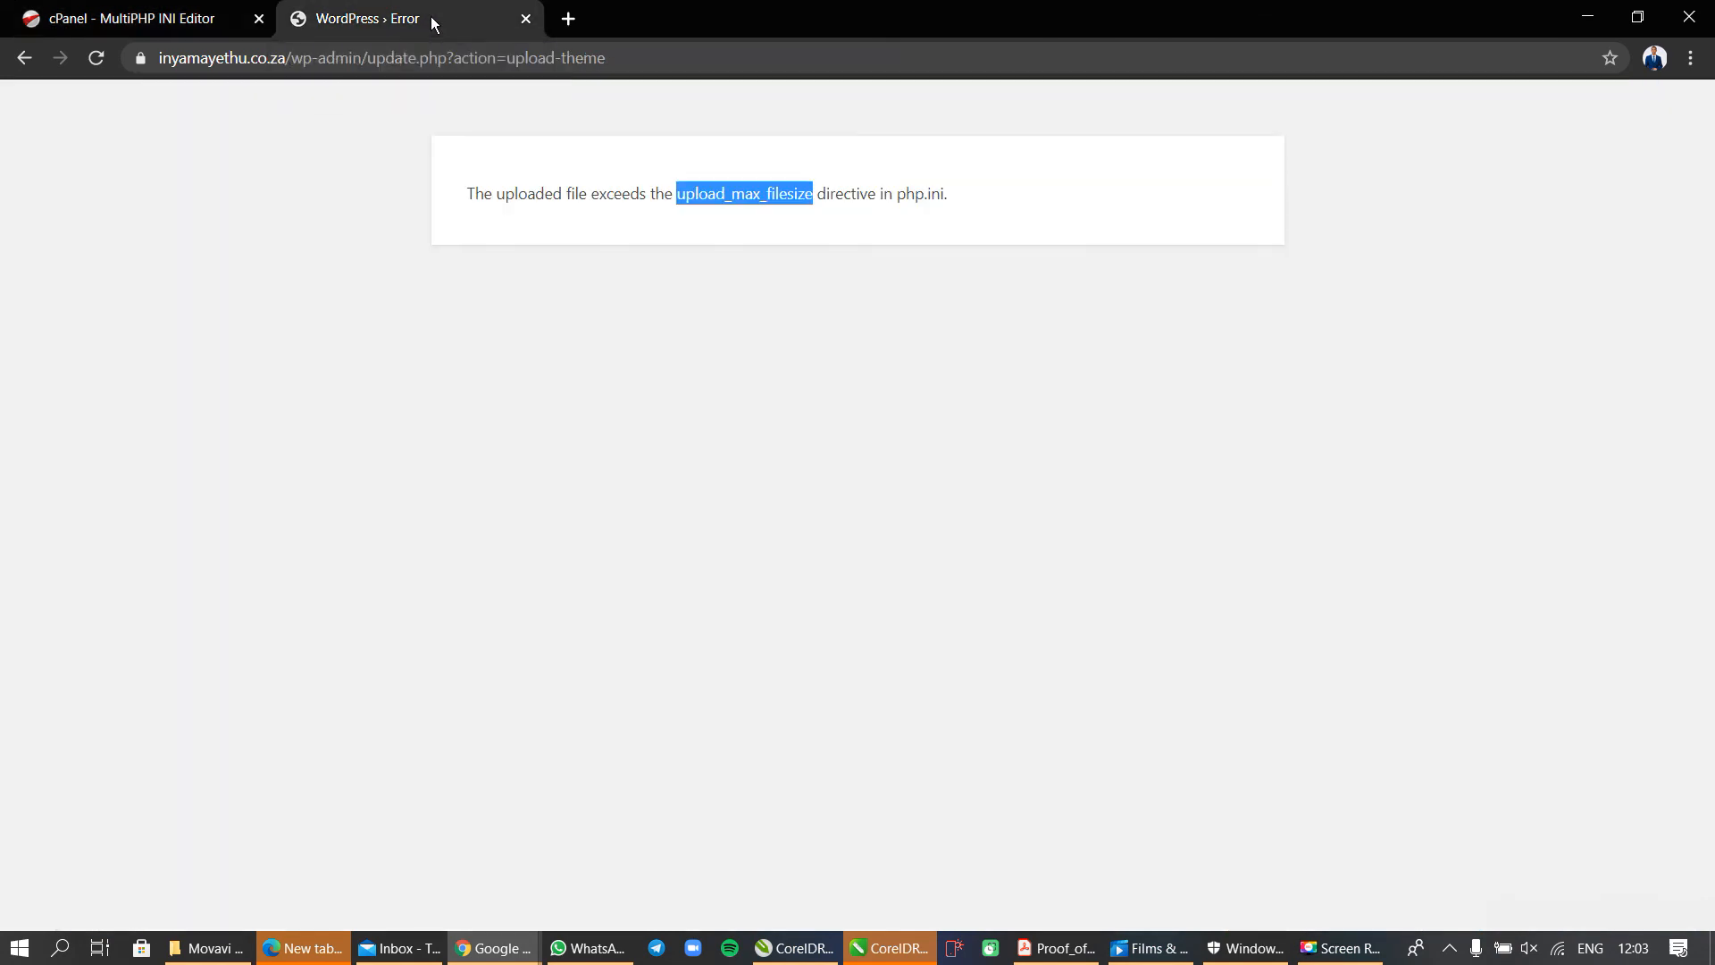
click(22, 57)
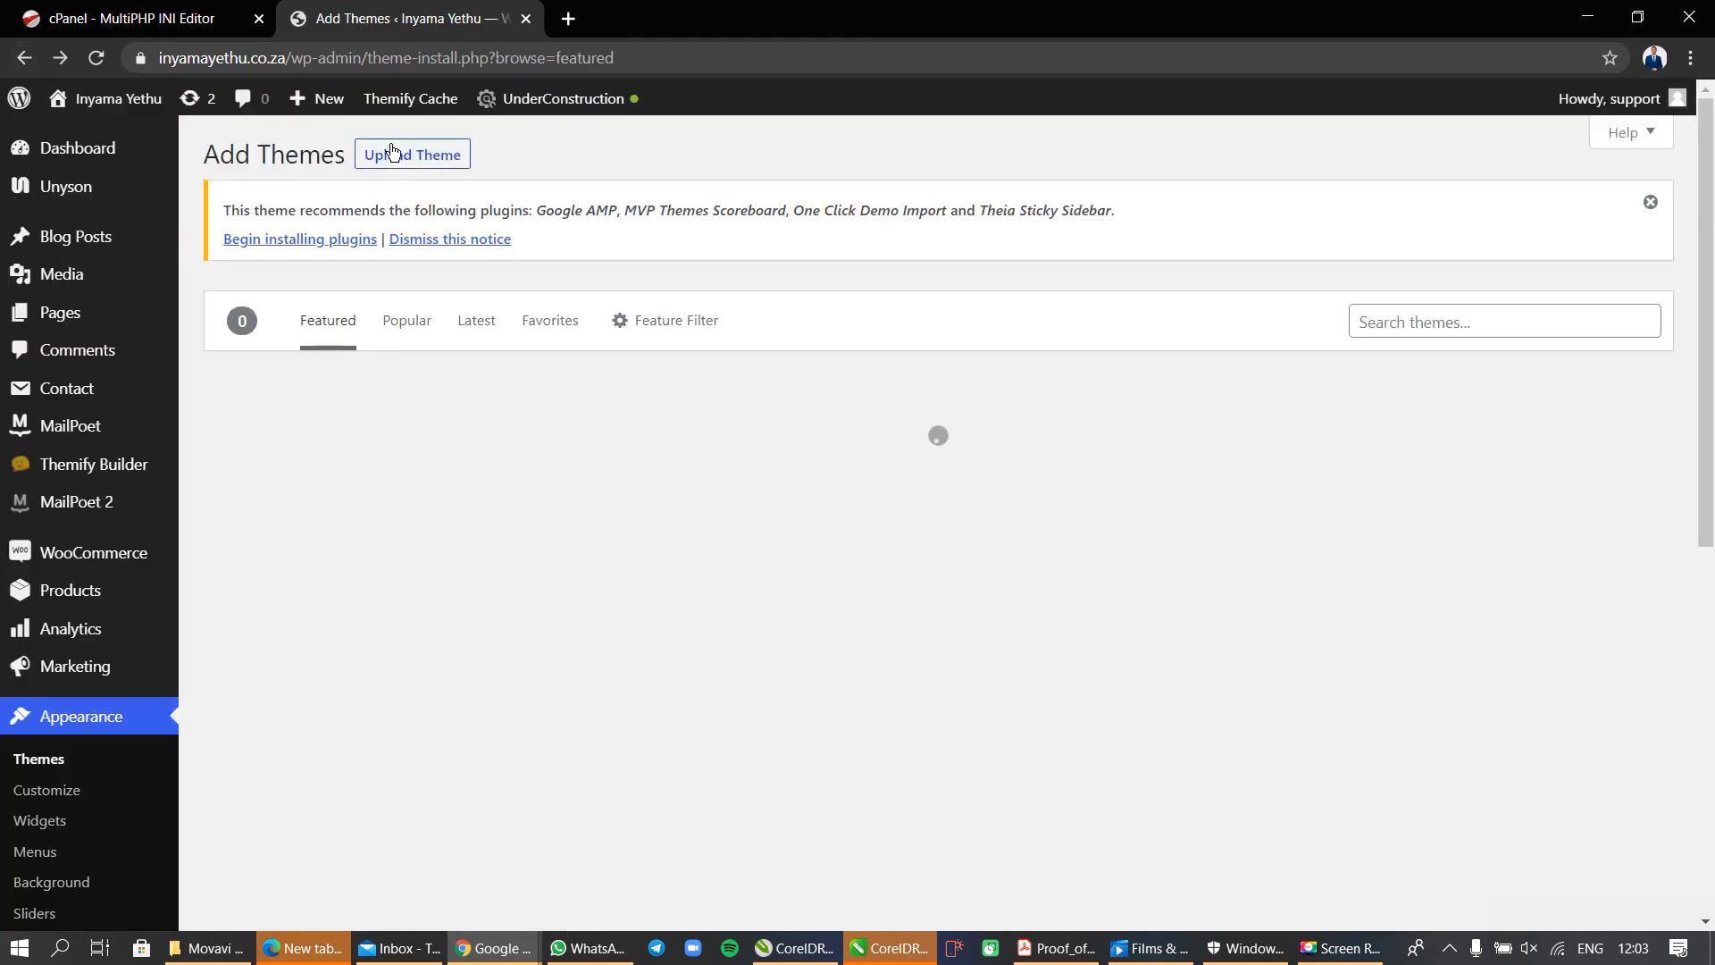
click(399, 158)
Choose flex-mag.zip from the flexmag3.3.0 folder as the theme file and start its installation.
click(816, 471)
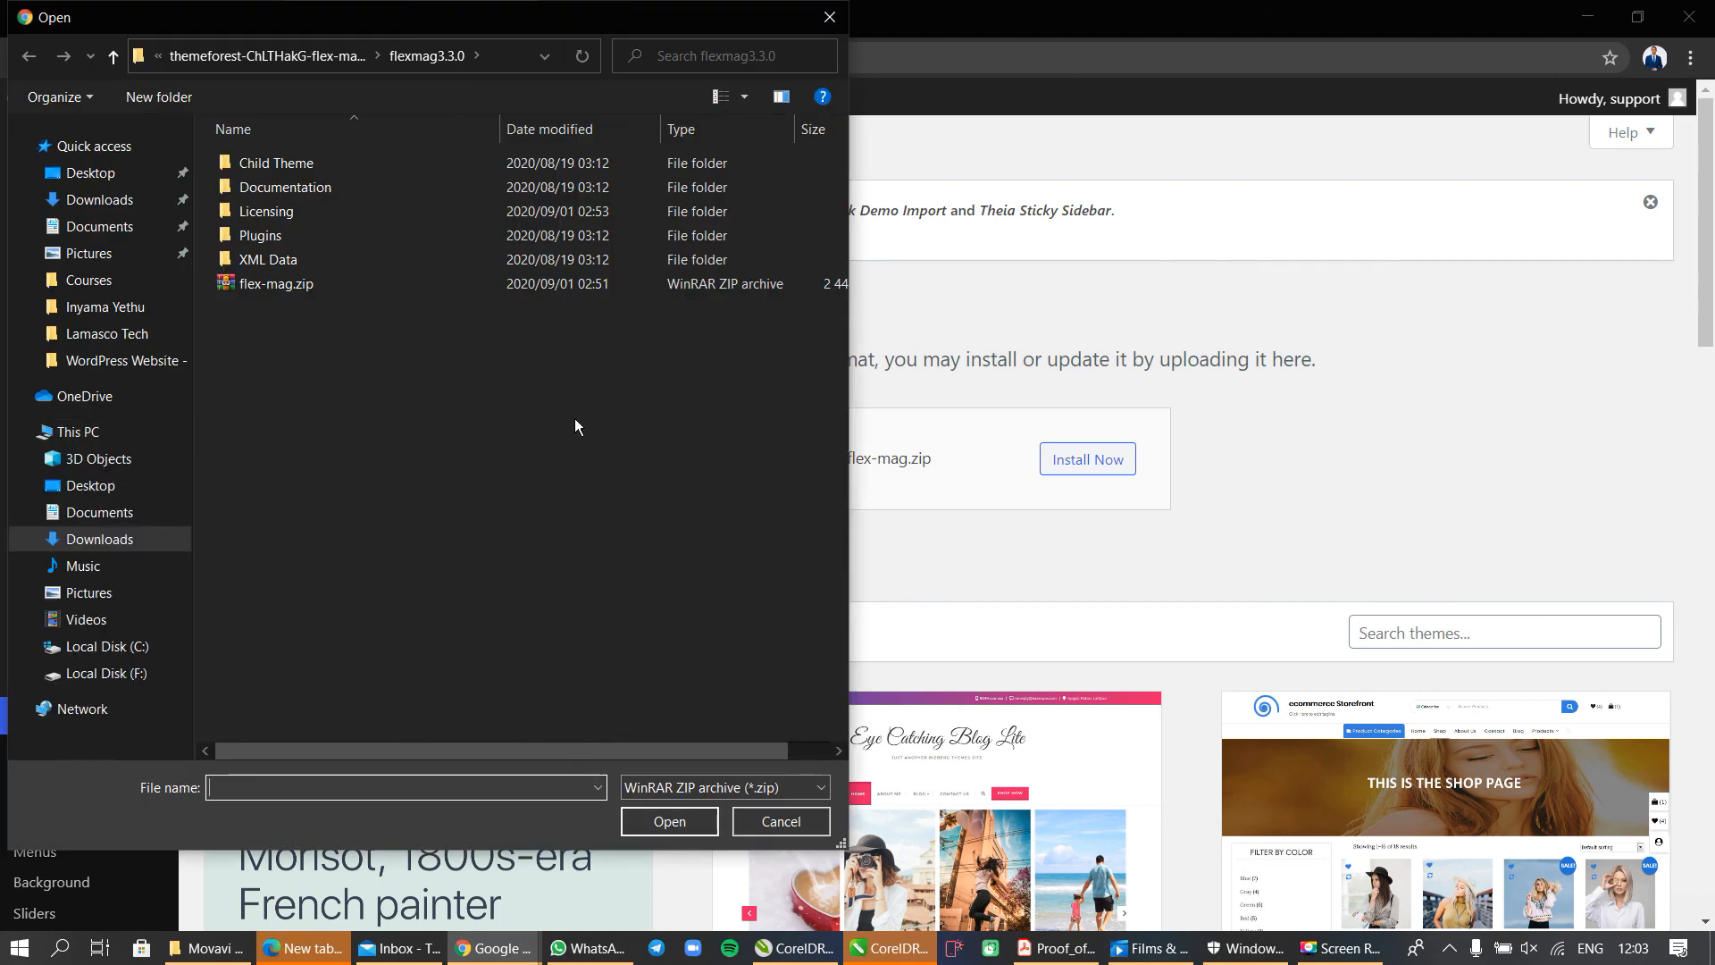
click(252, 283)
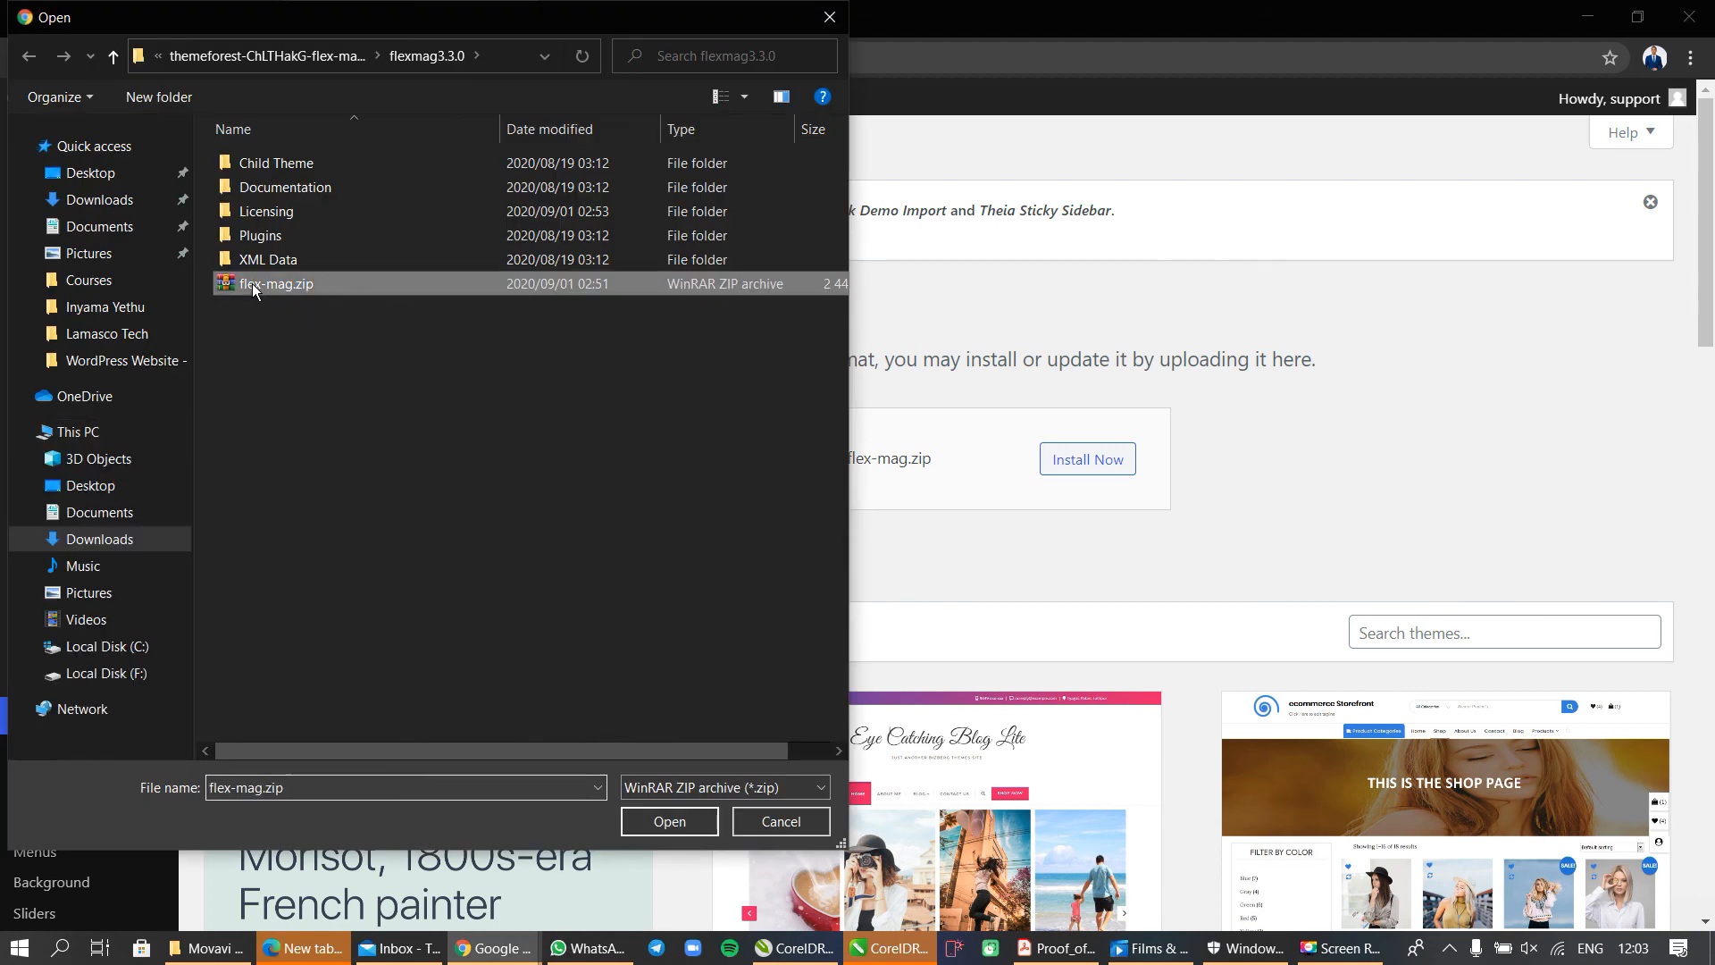
click(650, 822)
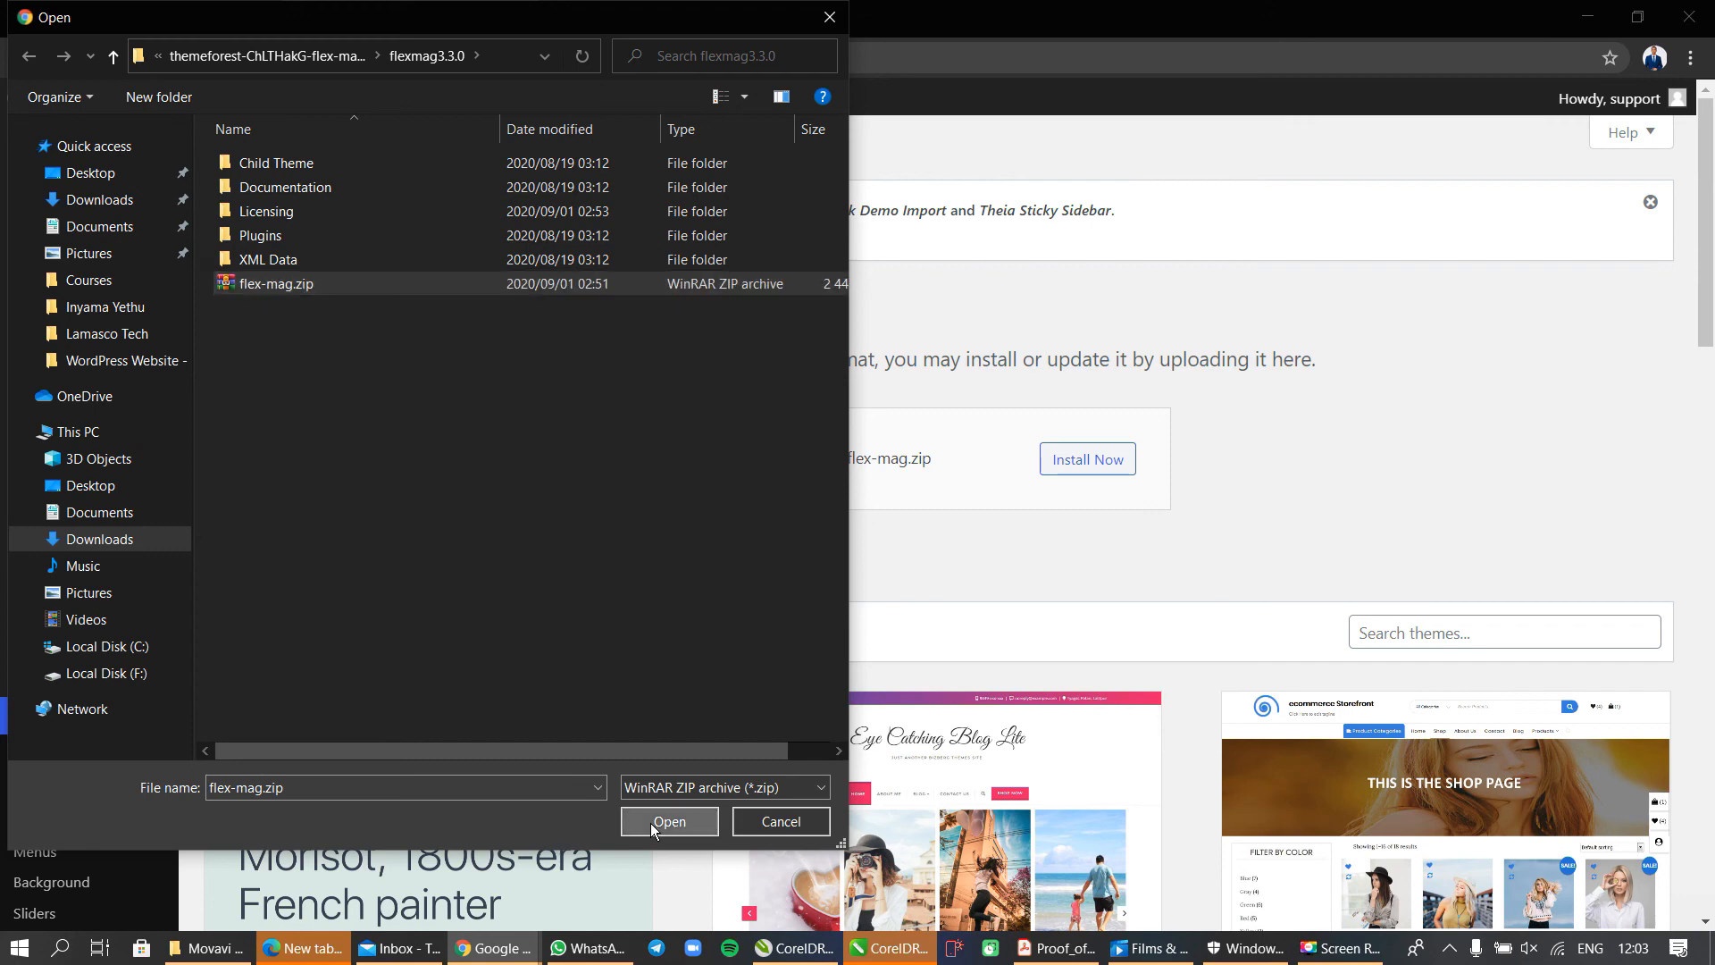
click(1096, 461)
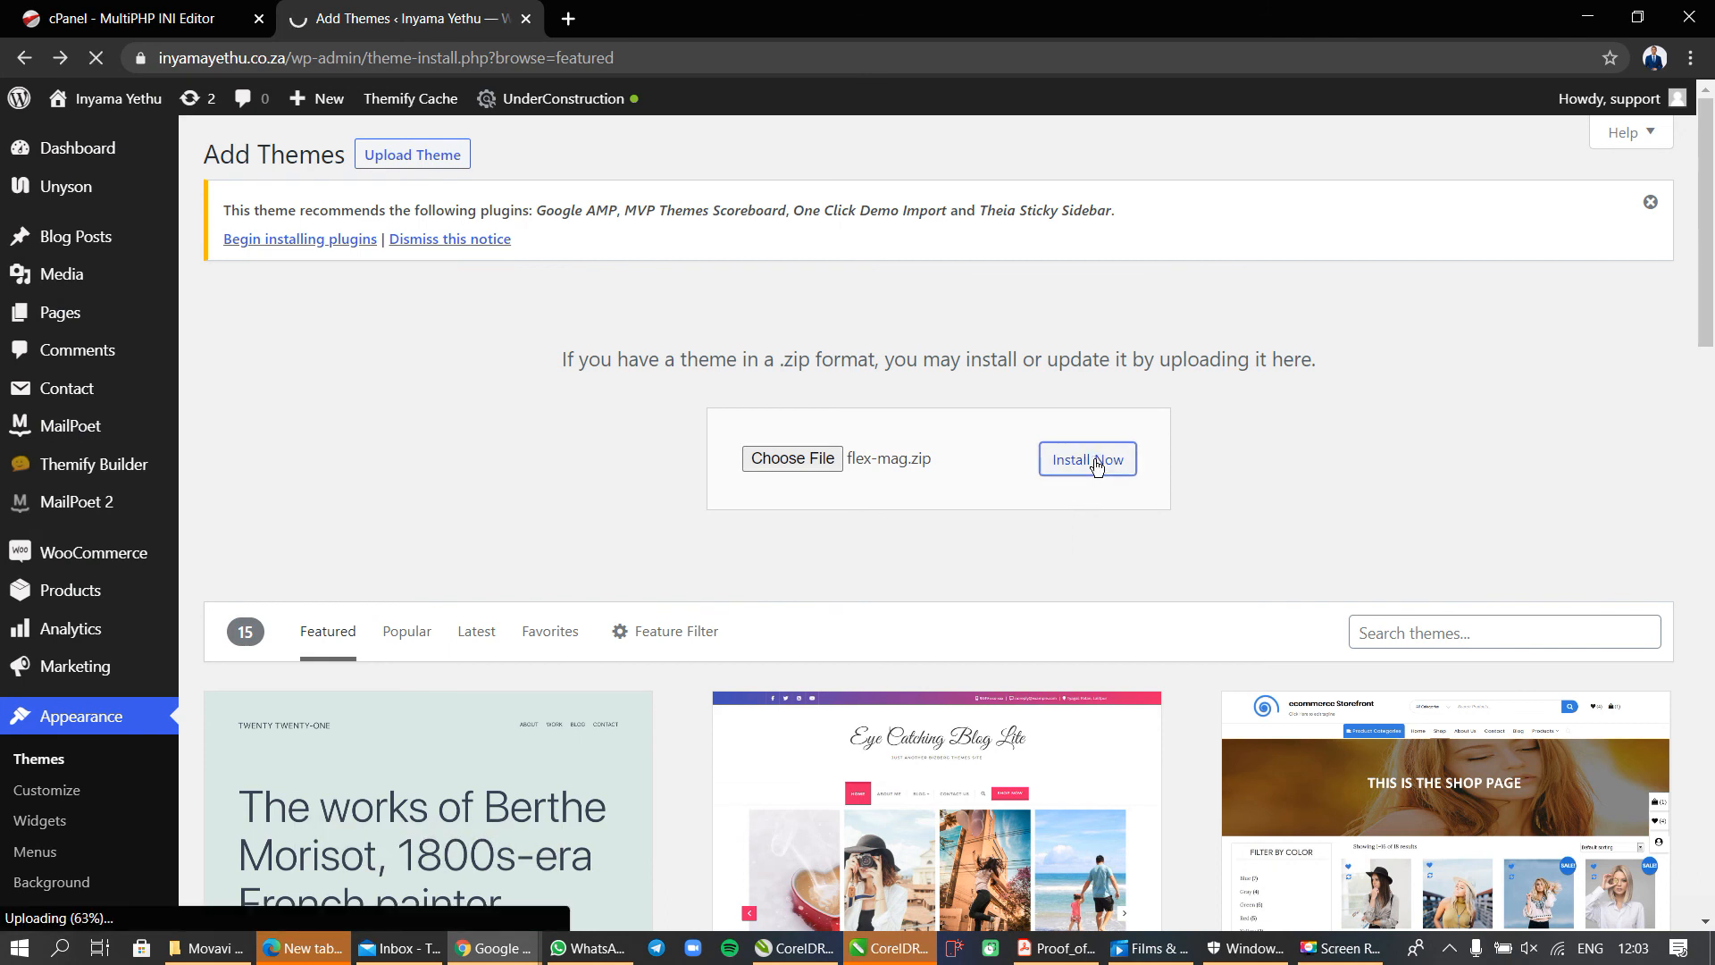